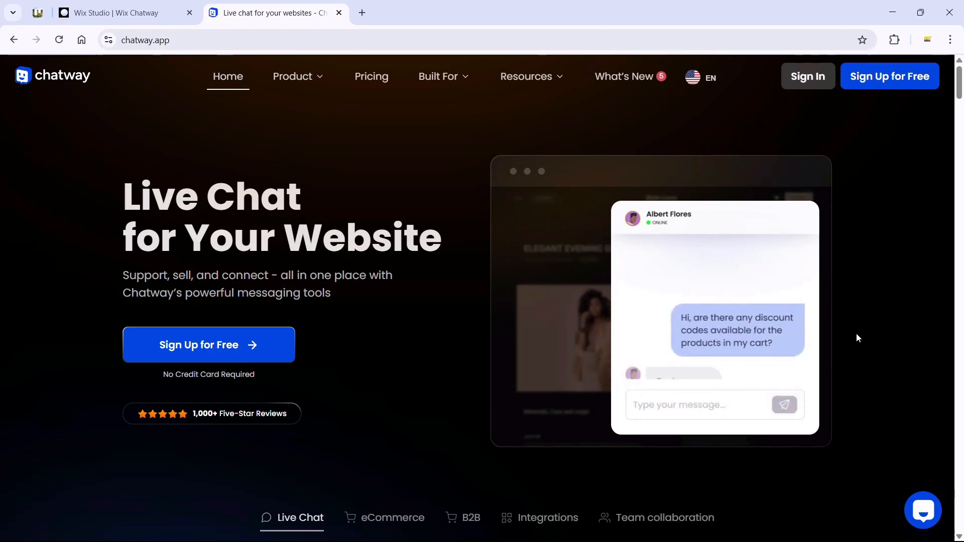
Step: Scroll down the live page, opening and closing the Chatway chat widget to preview it
scroll(857, 333, down, 5)
scroll(856, 332, down, 3)
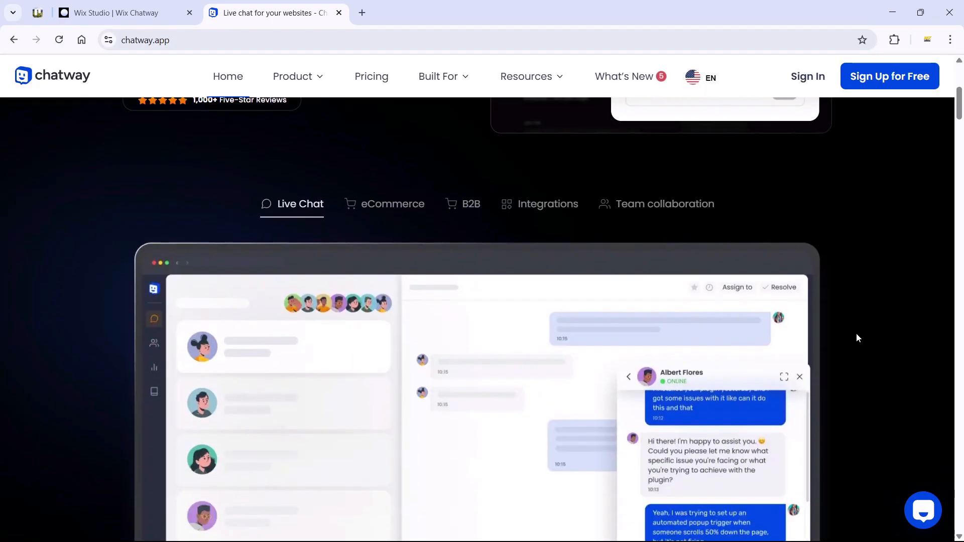
scroll(857, 333, down, 5)
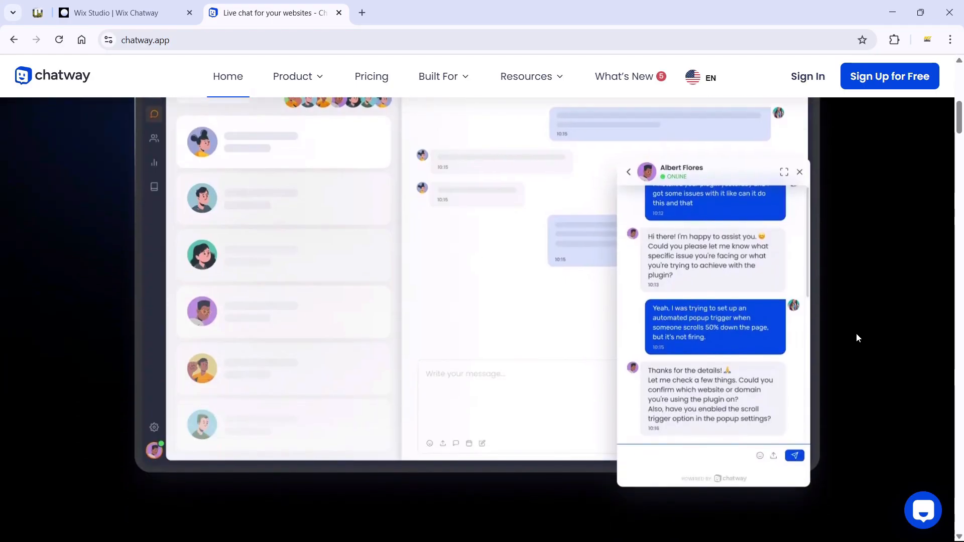
click(924, 510)
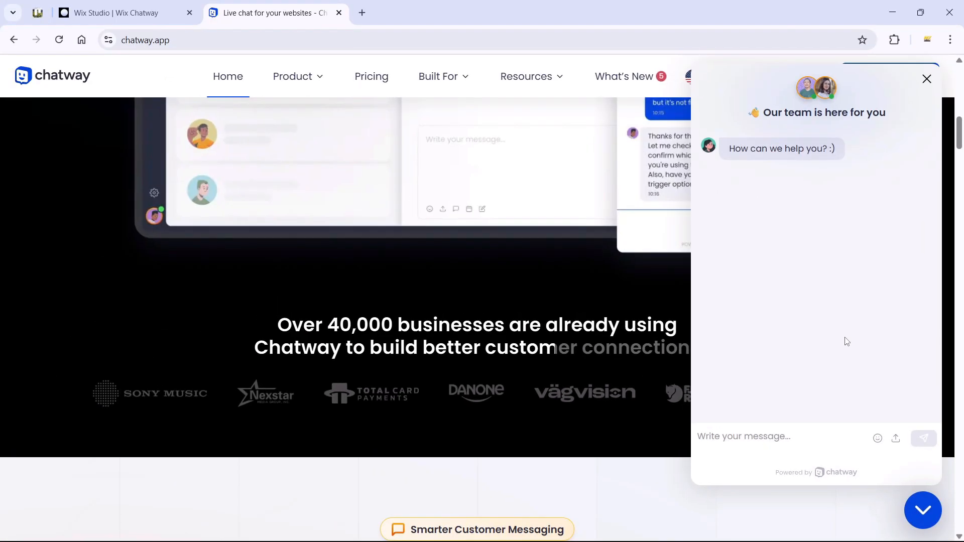
click(923, 510)
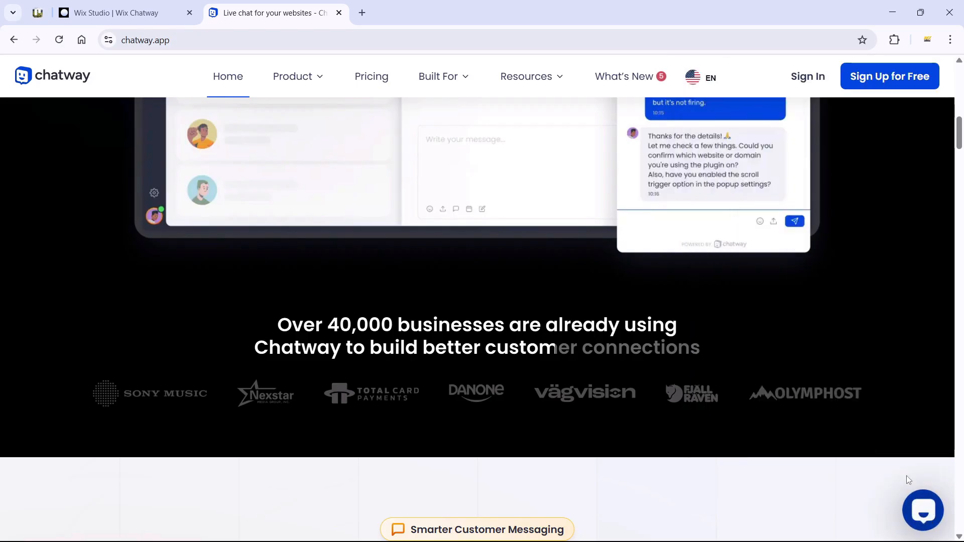
scroll(847, 312, down, 6)
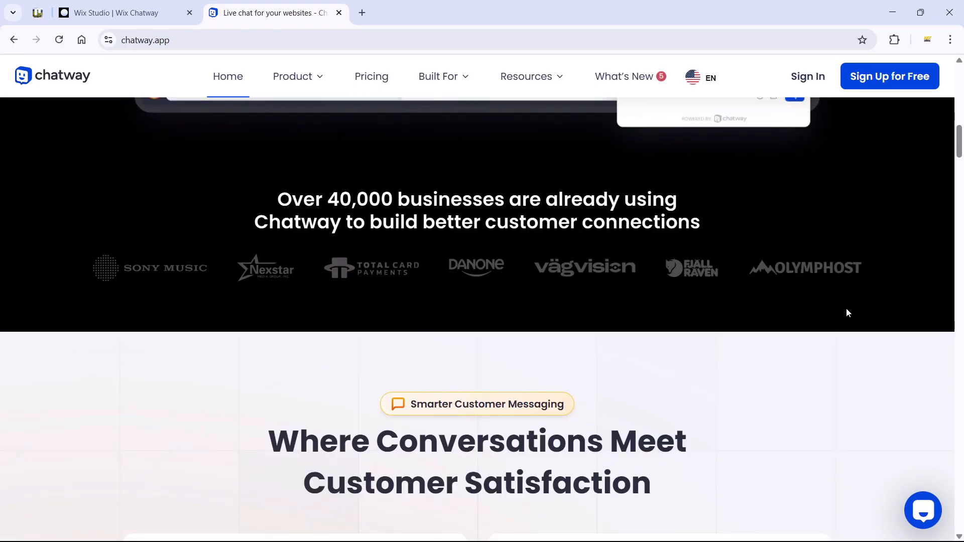
scroll(848, 312, down, 5)
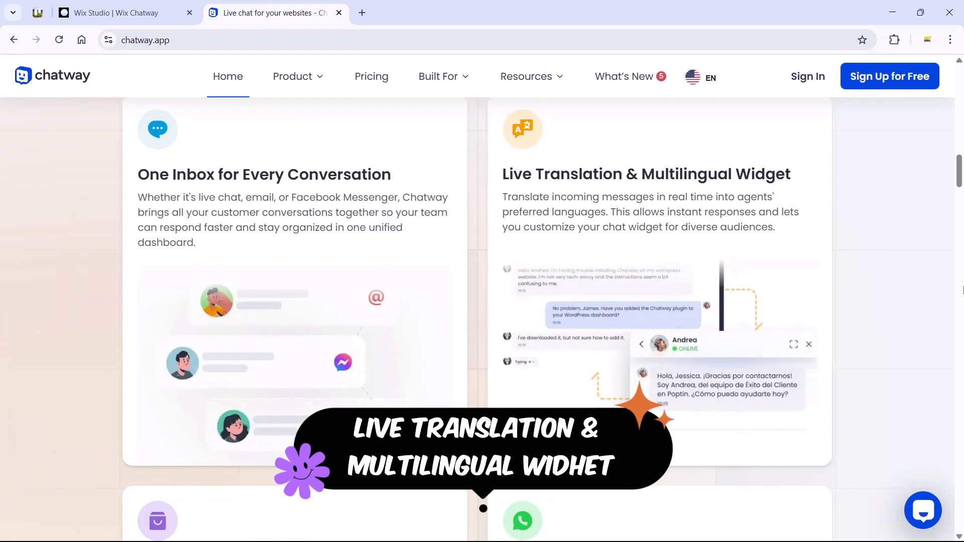
scroll(856, 311, down, 4)
scroll(852, 309, down, 3)
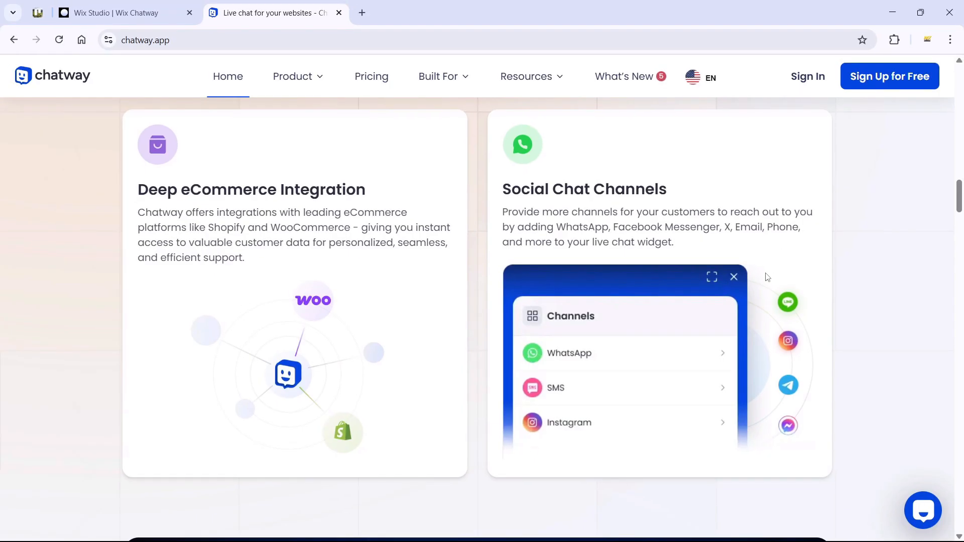
scroll(839, 250, down, 3)
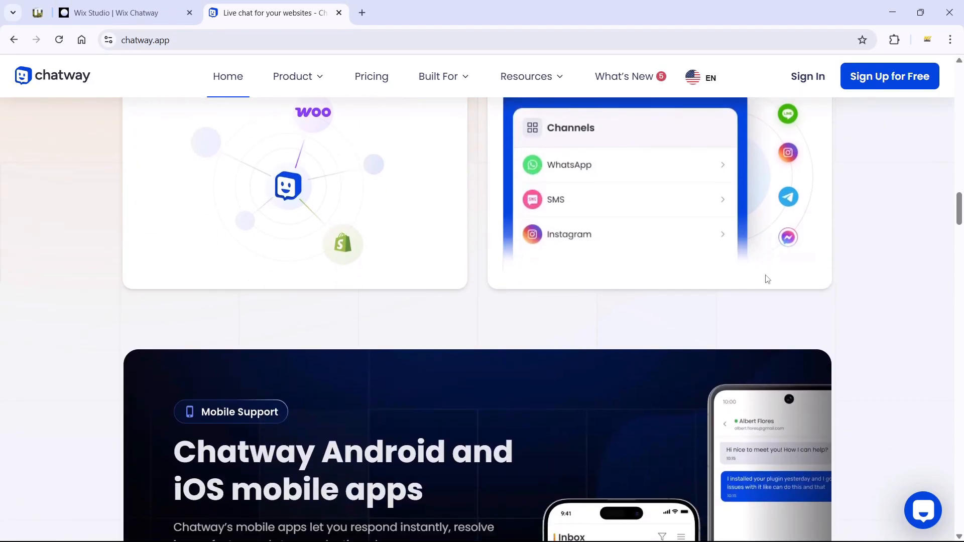
scroll(767, 279, down, 3)
scroll(835, 281, down, 1)
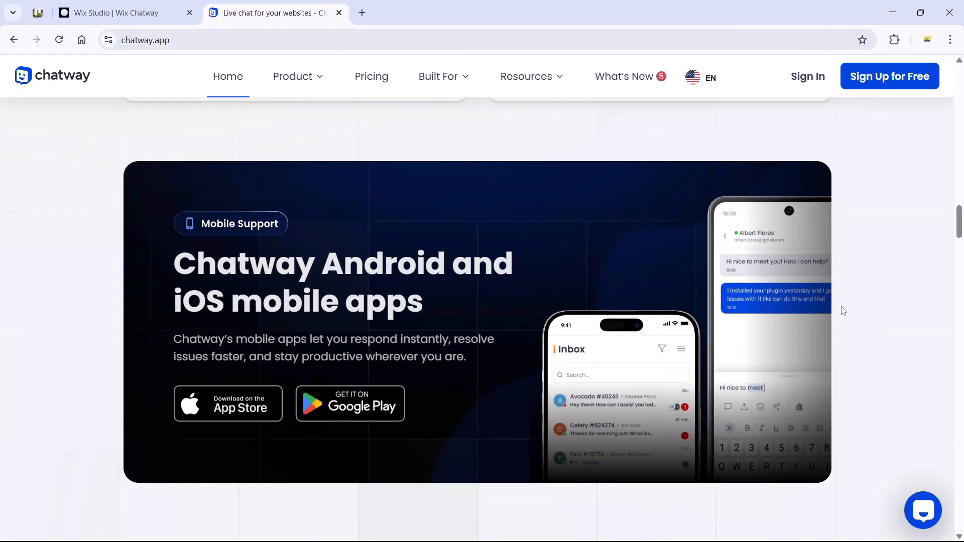
scroll(842, 311, down, 3)
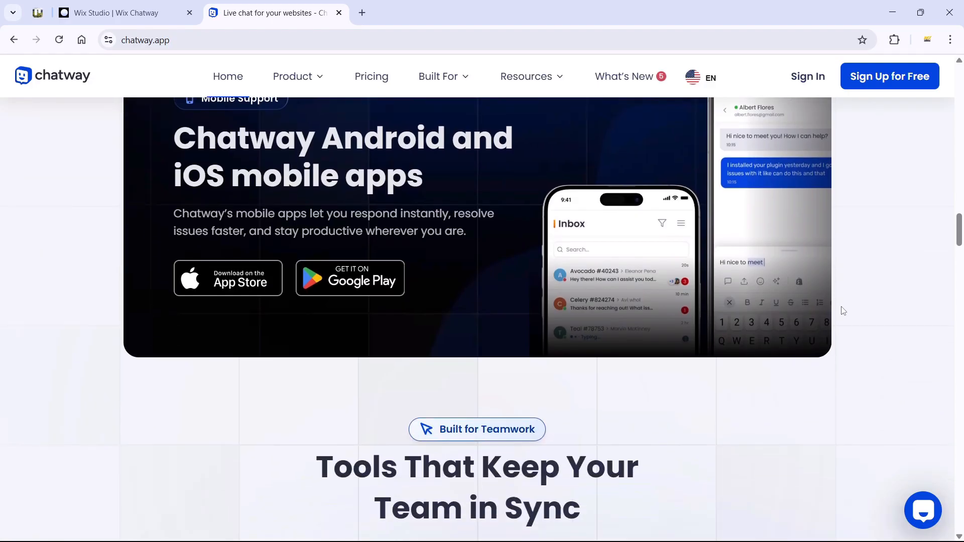
scroll(842, 311, down, 5)
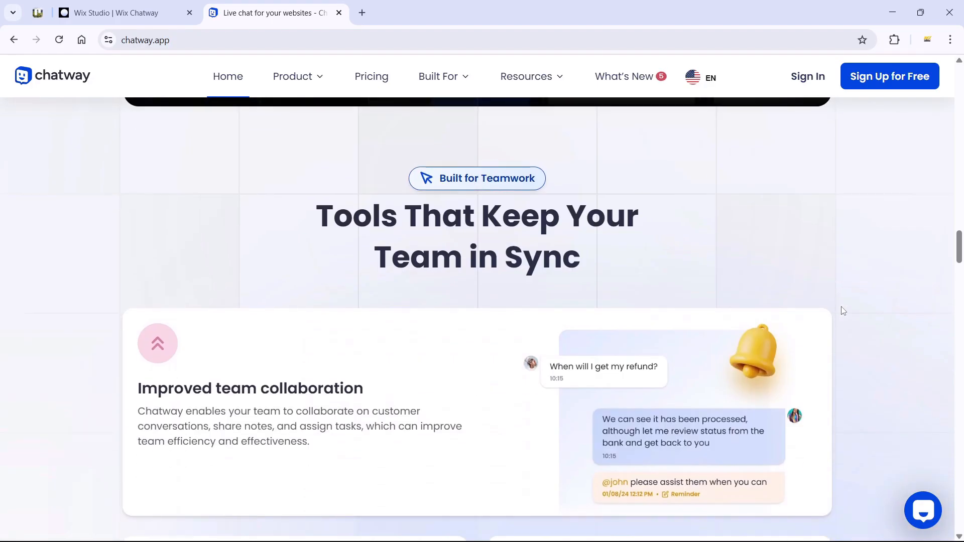
scroll(843, 311, down, 2)
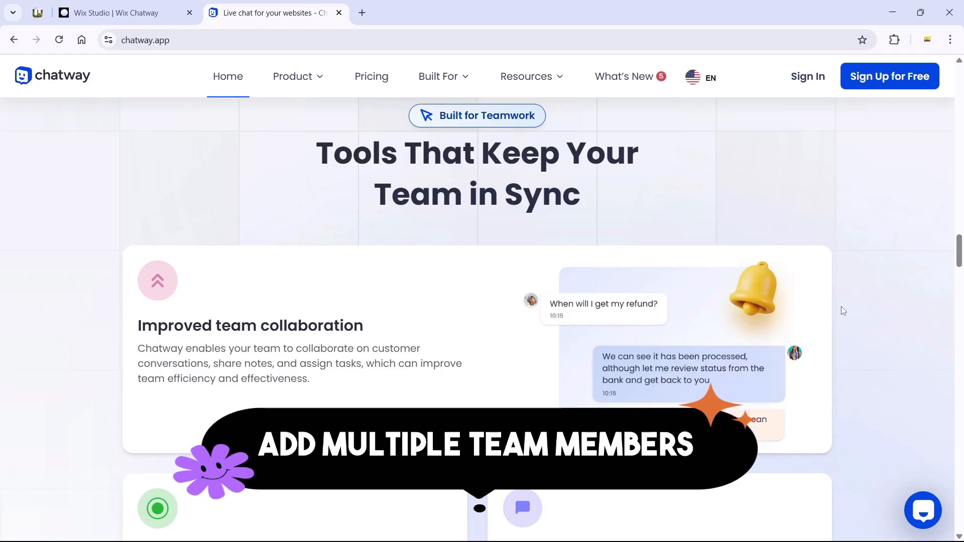
scroll(842, 310, down, 2)
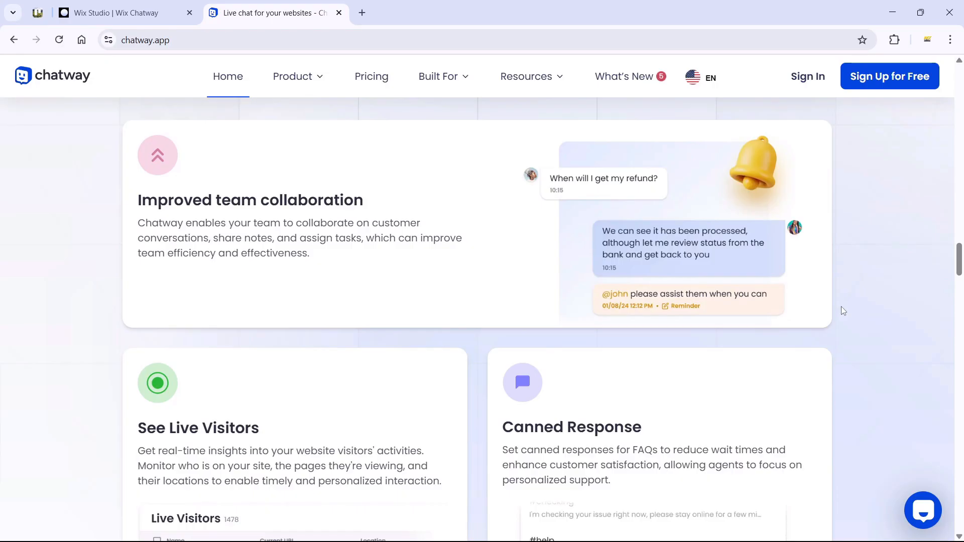
scroll(842, 307, down, 3)
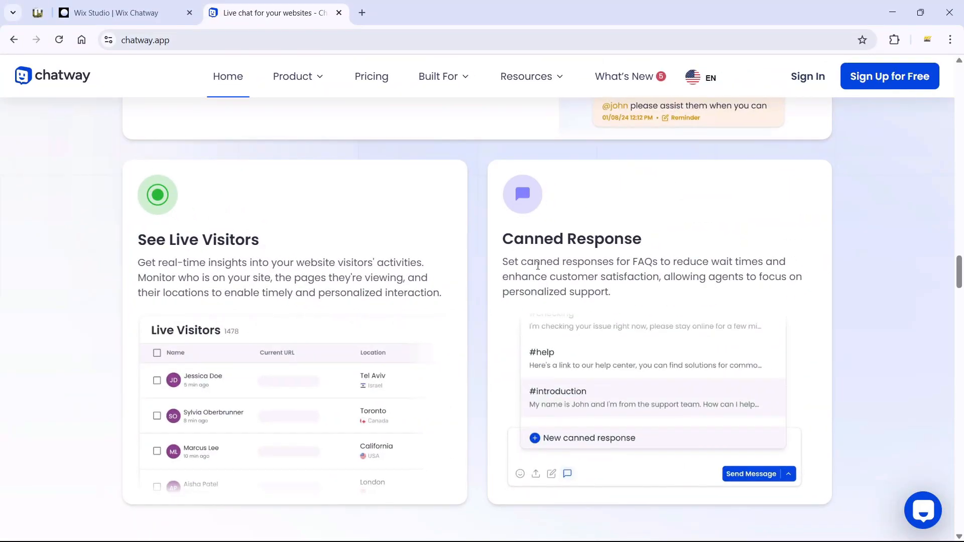
scroll(521, 176, down, 5)
scroll(488, 346, down, 5)
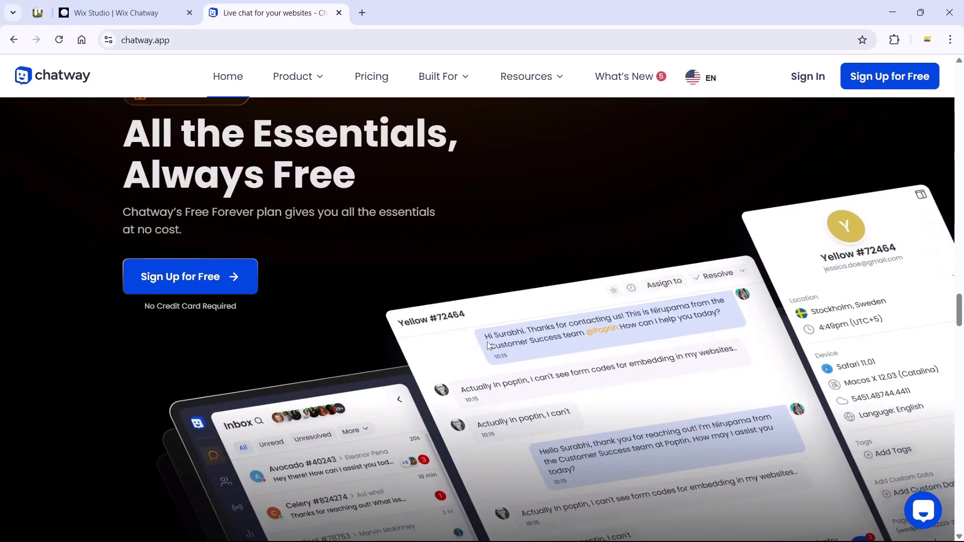
scroll(487, 343, down, 10)
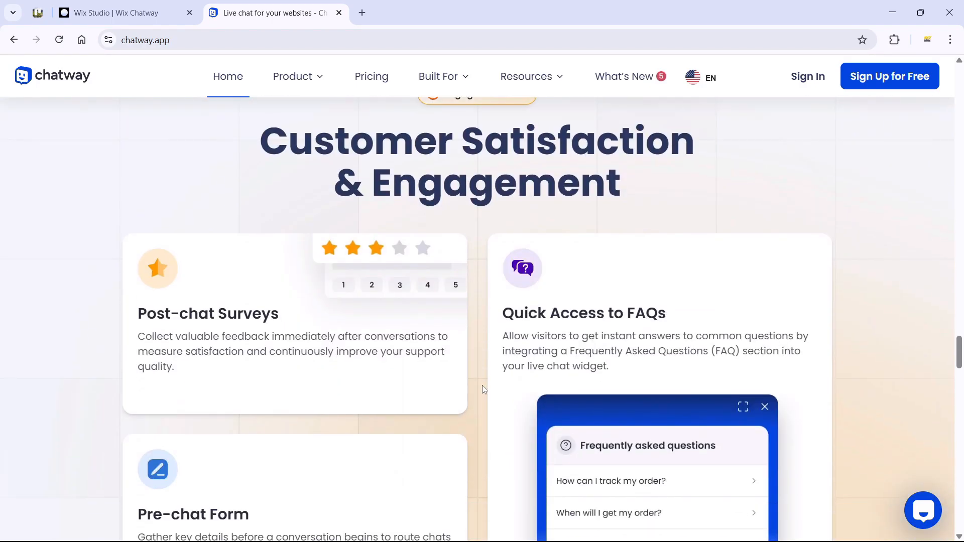
scroll(477, 384, down, 3)
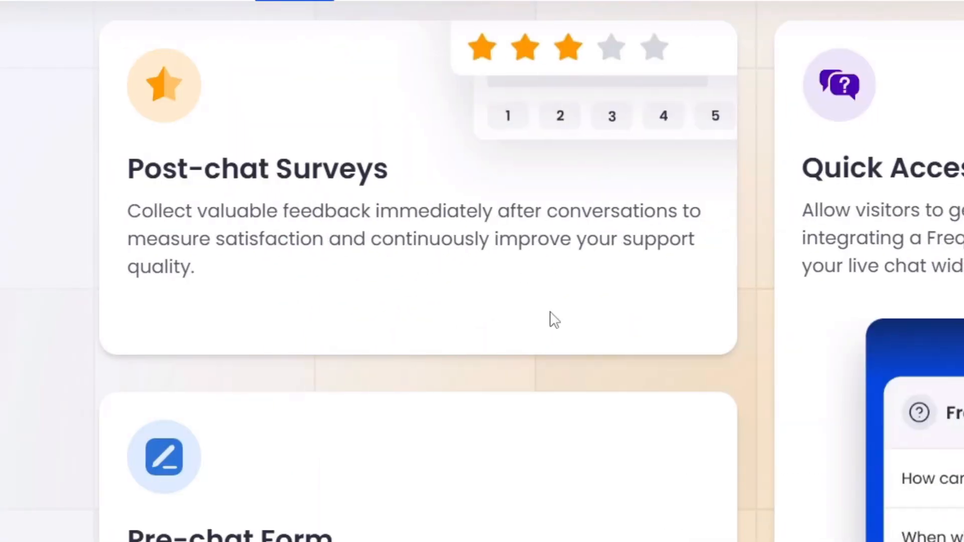
scroll(474, 306, down, 4)
scroll(268, 212, up, 2)
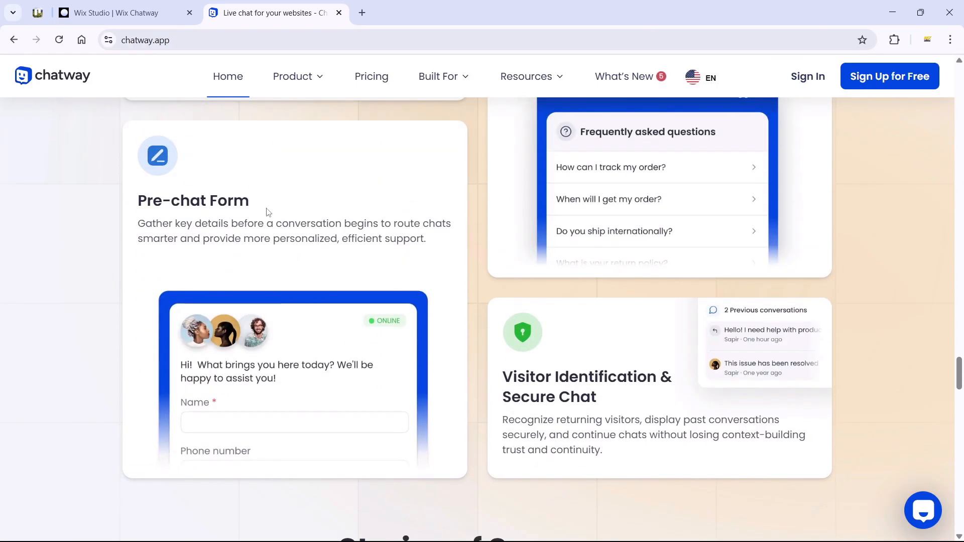
scroll(486, 376, down, 5)
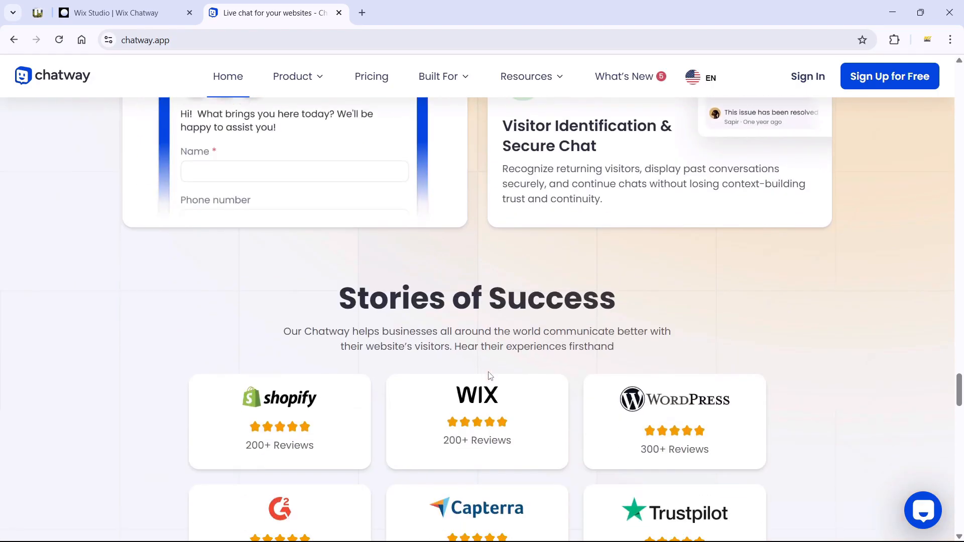
scroll(567, 334, down, 6)
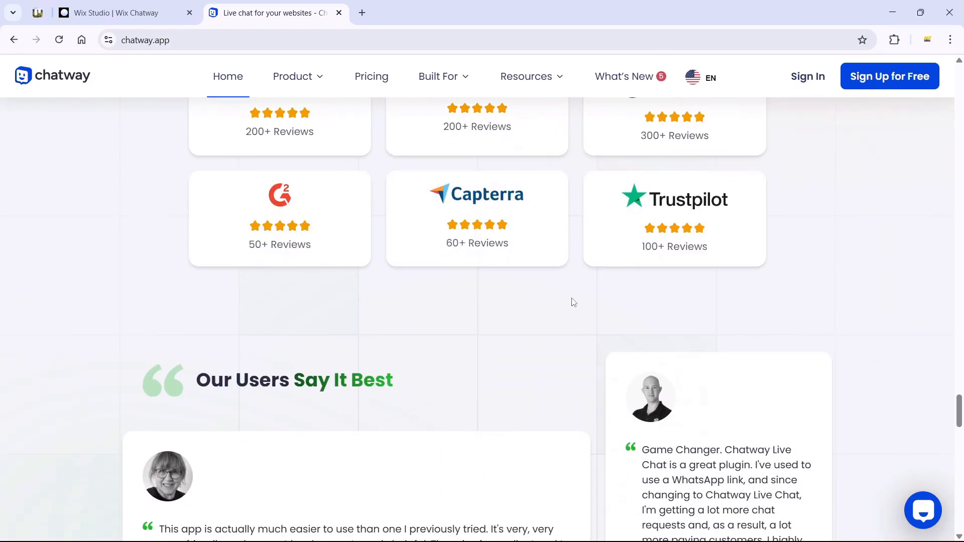
Step: In Wix Studio, search the App Market for 'chatway' and open the Live Chat & WhatsApp Chatway app
click(110, 13)
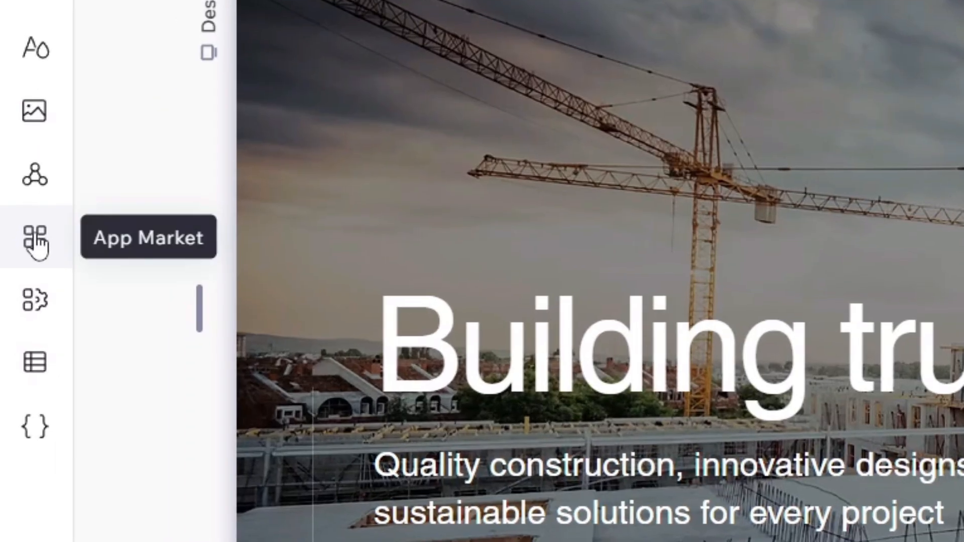
click(38, 243)
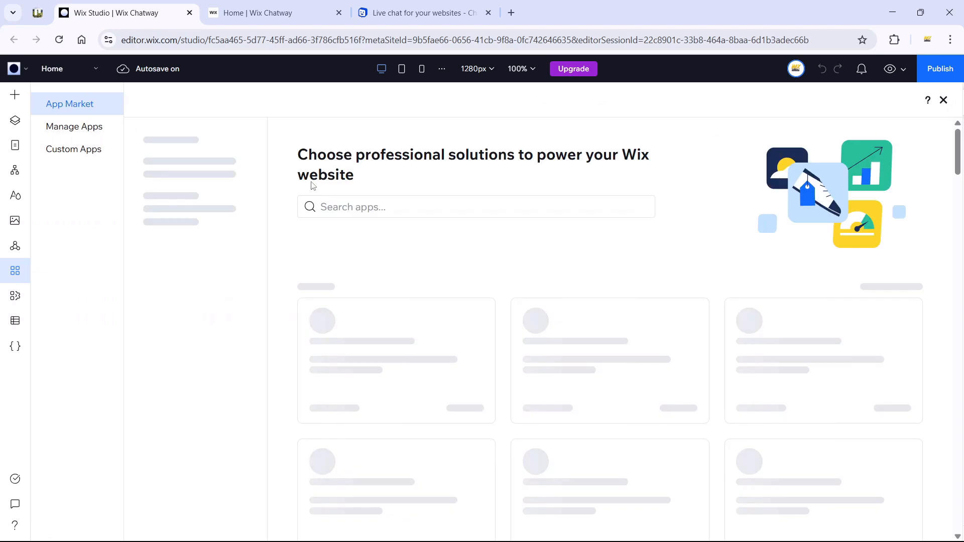
click(374, 210)
text(cha)
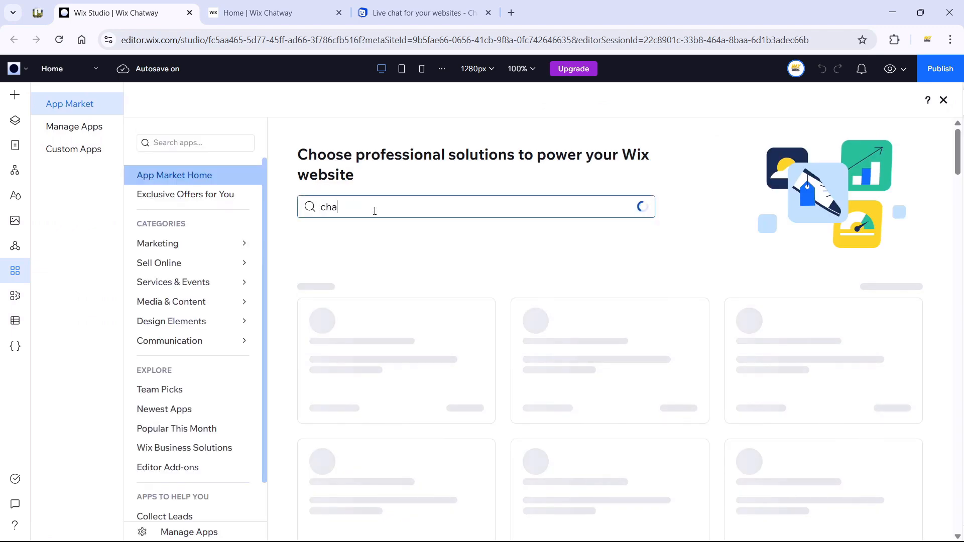
text(tway)
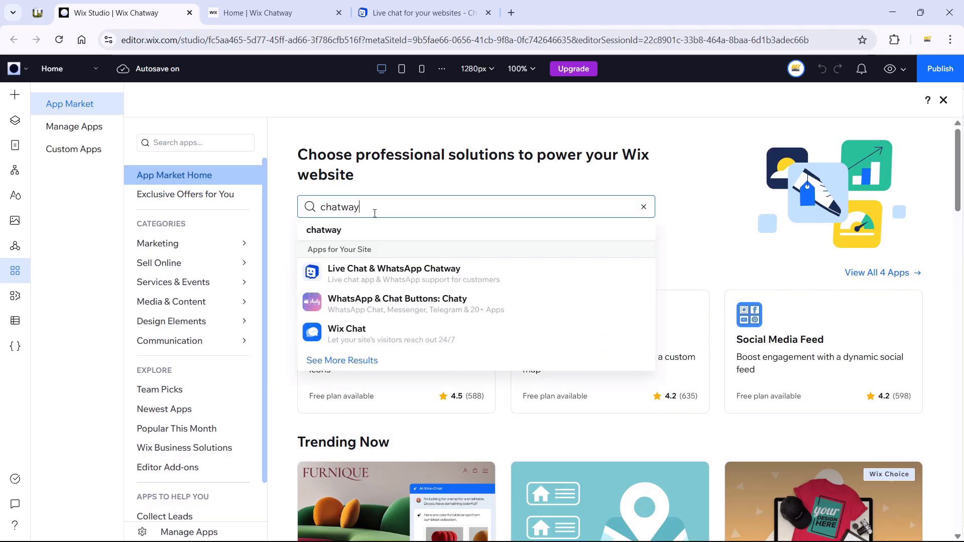
click(430, 279)
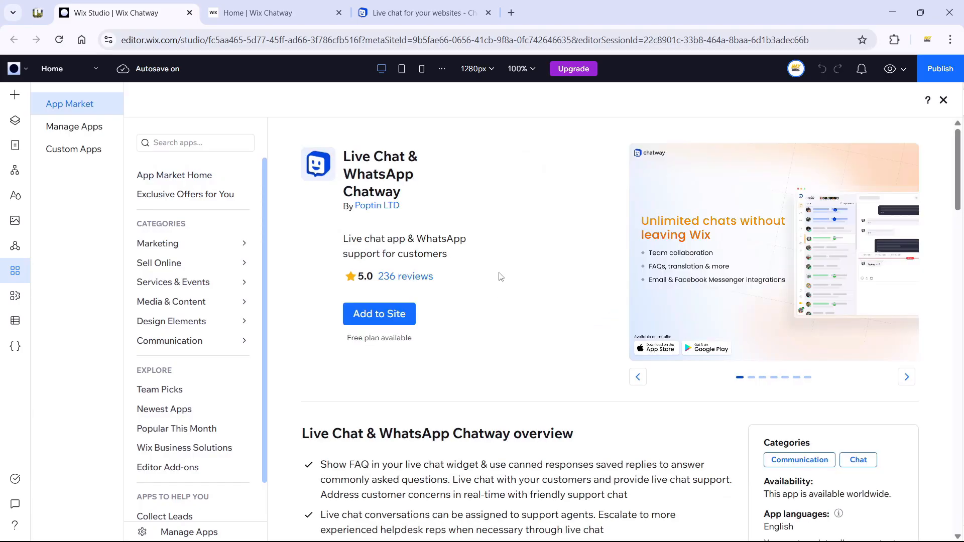
Step: Scroll the app page down to the reviews and the Free and $9/month Pro plans
scroll(501, 277, down, 7)
scroll(514, 321, down, 6)
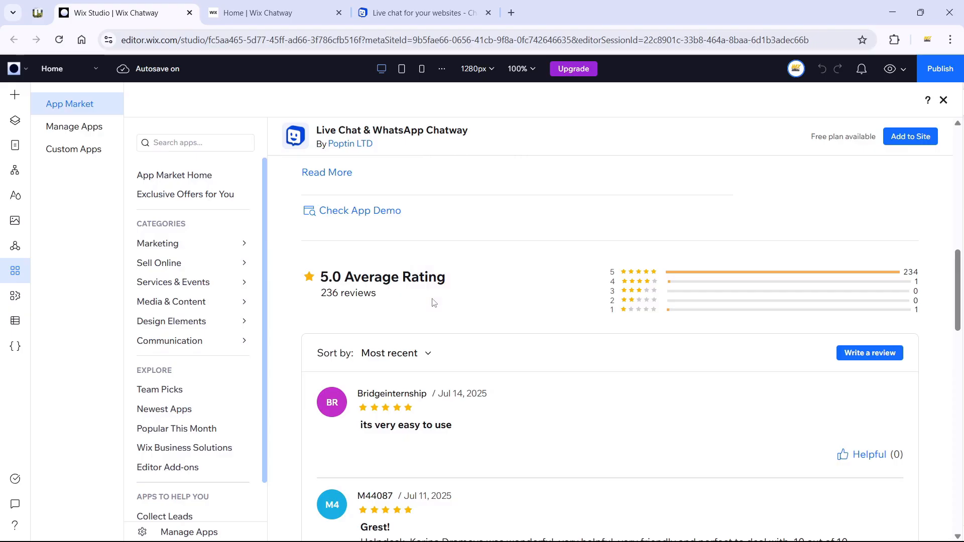
scroll(568, 383, down, 12)
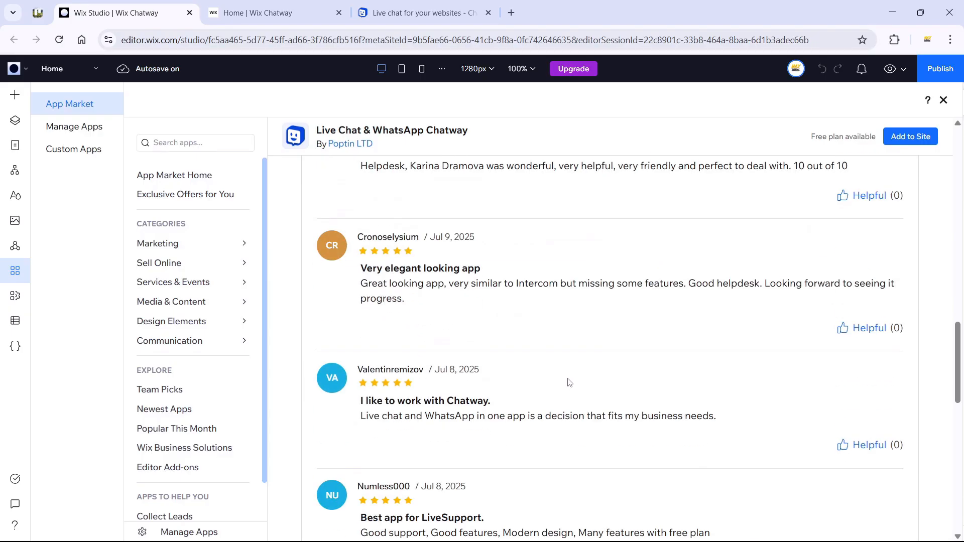
scroll(569, 382, down, 5)
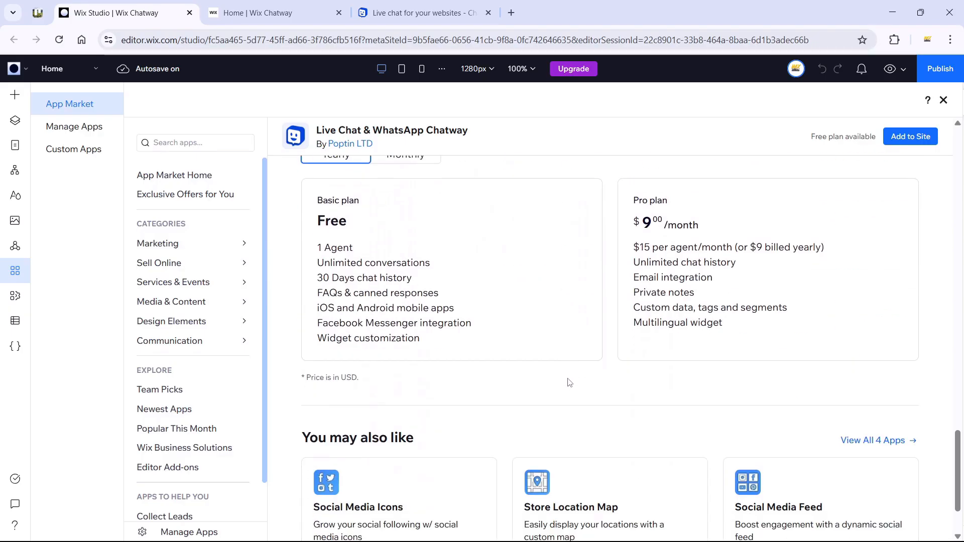
Step: Switch Chatway pricing to monthly billing (Pro at $15/month), then add the app to the site
scroll(569, 383, up, 1)
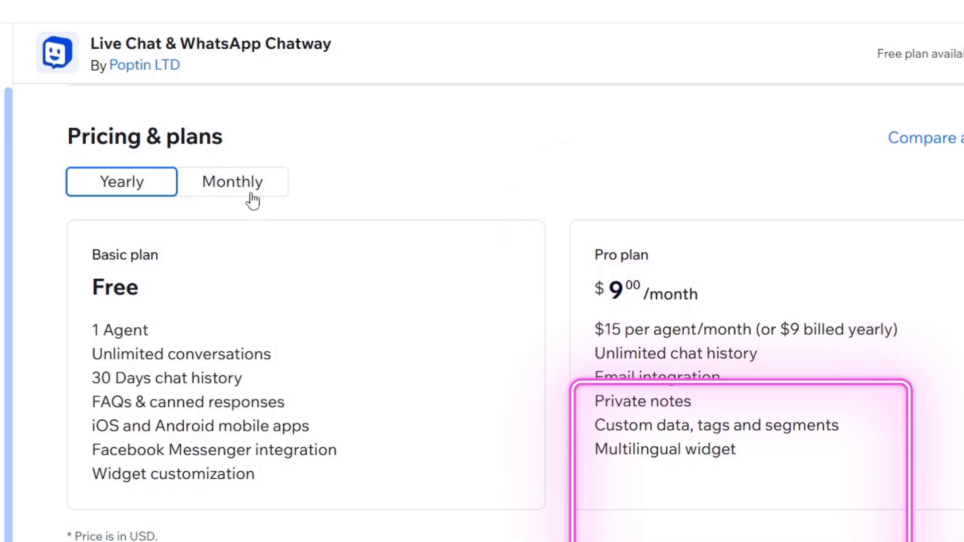
click(252, 196)
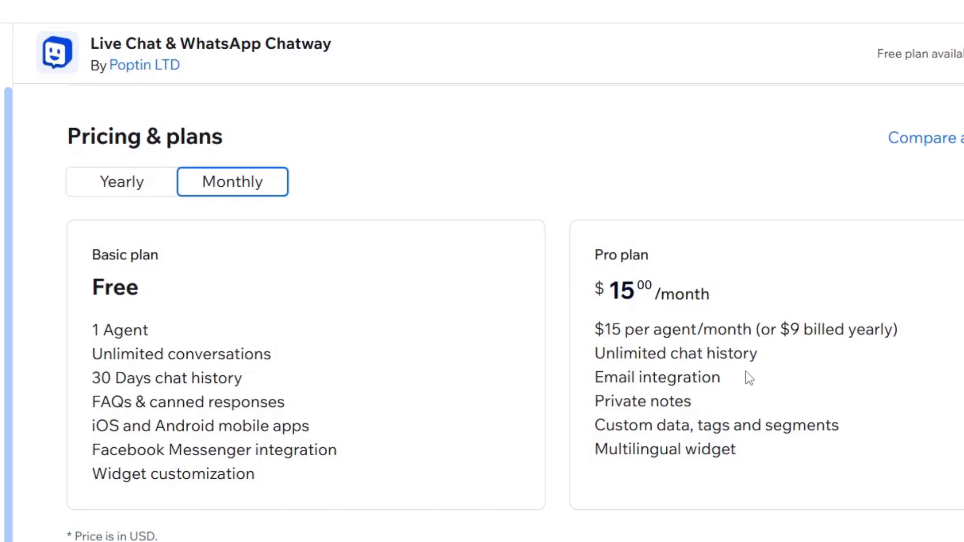
scroll(902, 285, up, 5)
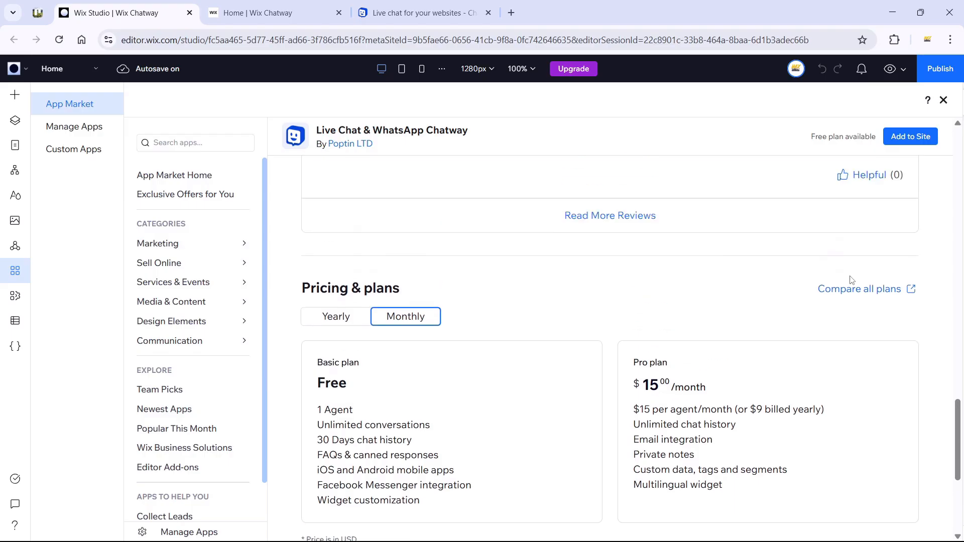
click(910, 138)
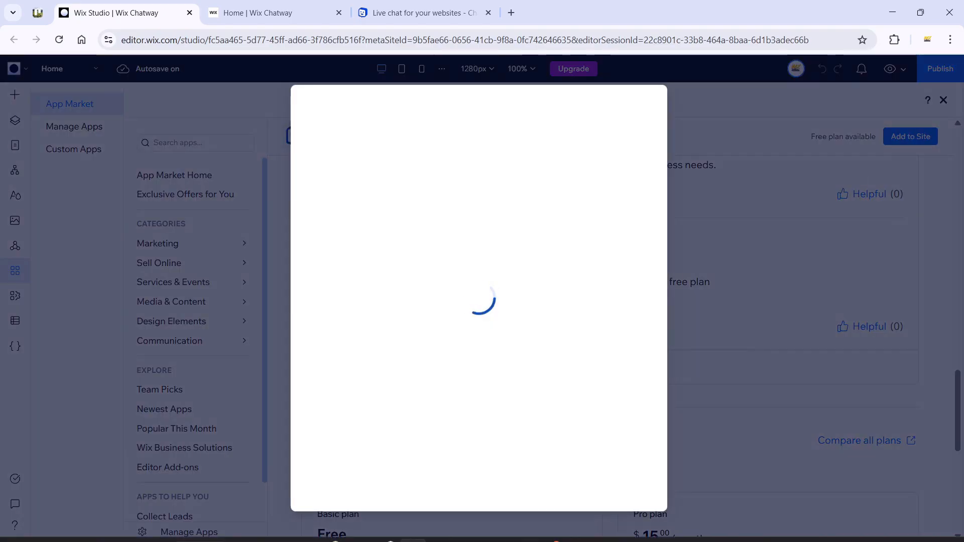
Step: Approve the app's permissions, then enter display name 'Wix Ideas' and a six-character account password
click(622, 436)
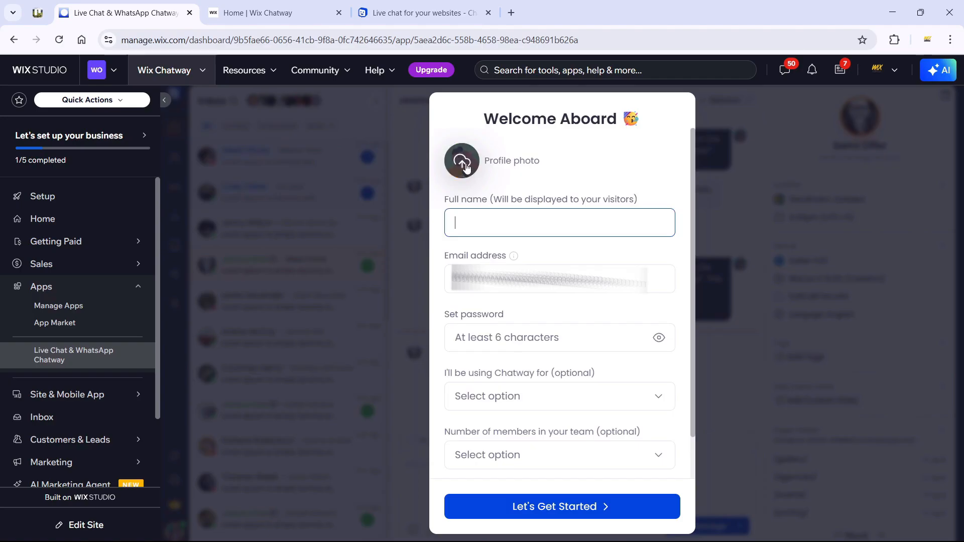
click(532, 219)
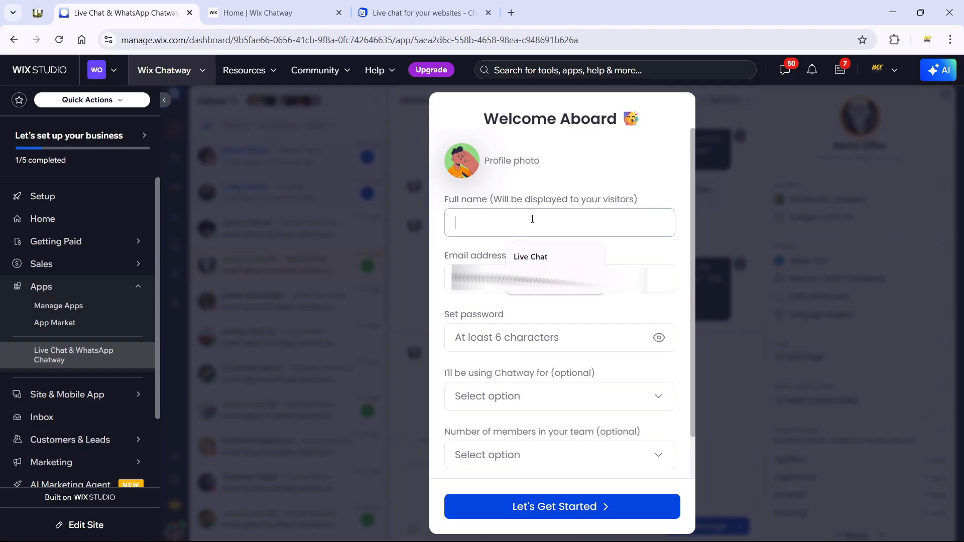
text(Wwi)
key(BackSpace)
key(BackSpace)
text(ix Ideas)
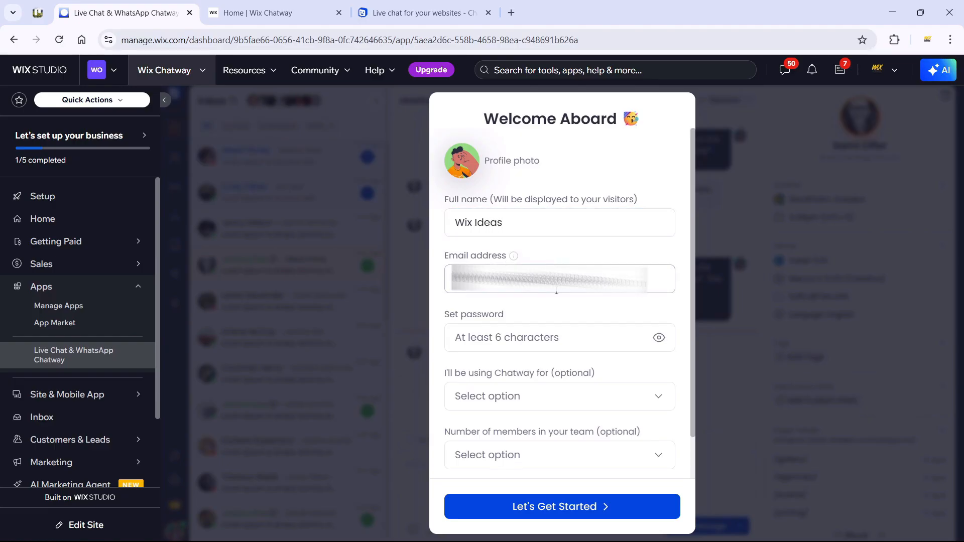
click(557, 316)
text(•••)
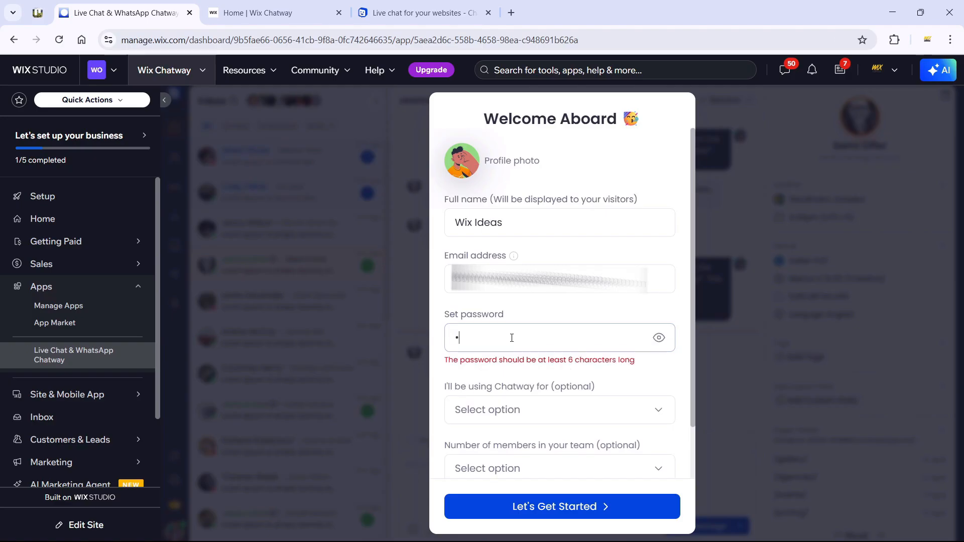
text(•••)
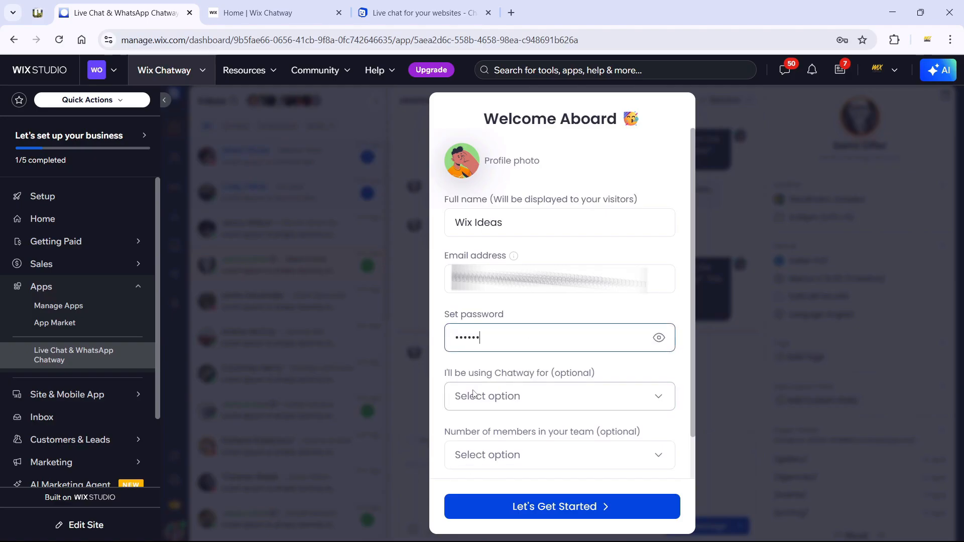
Step: Check the team-size choices without picking one and submit the Chatway sign-up
scroll(525, 351, down, 1)
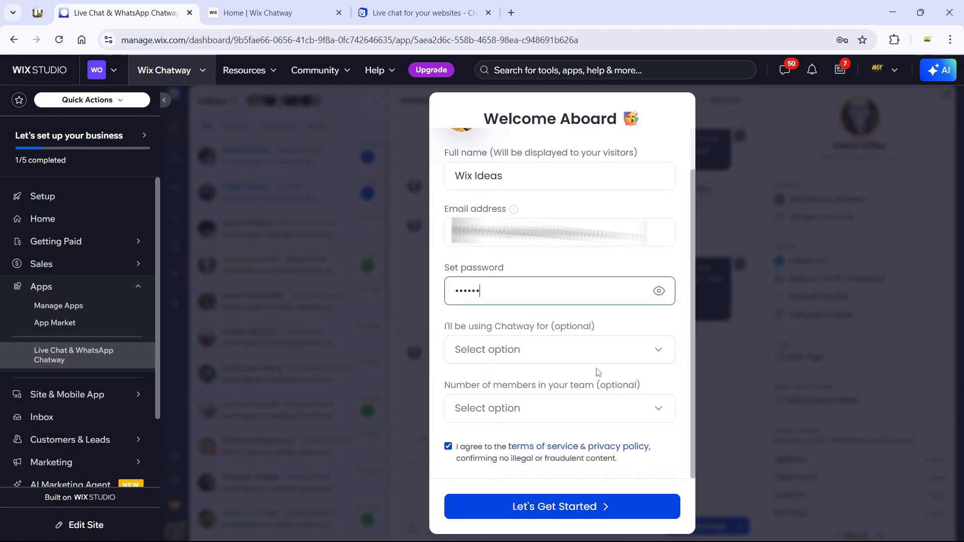
click(559, 410)
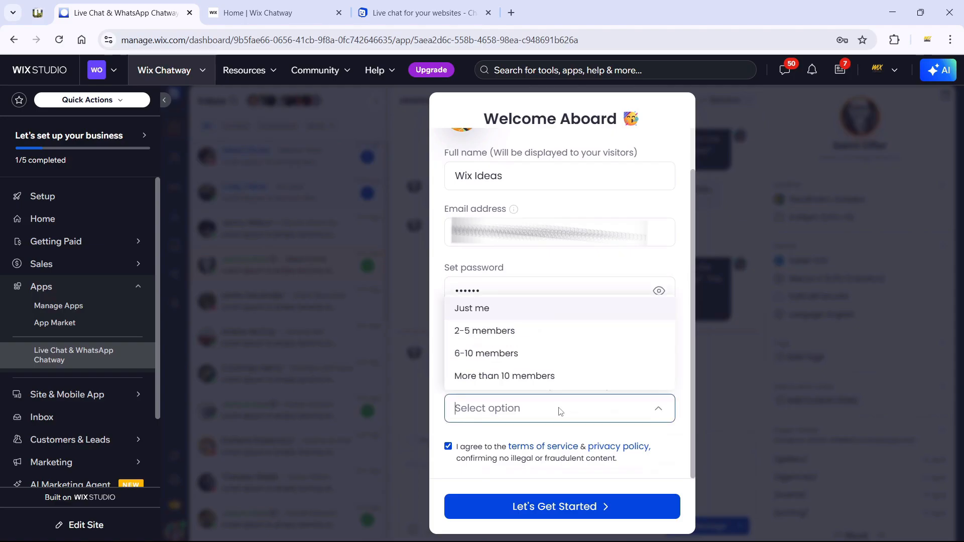
click(568, 438)
click(563, 508)
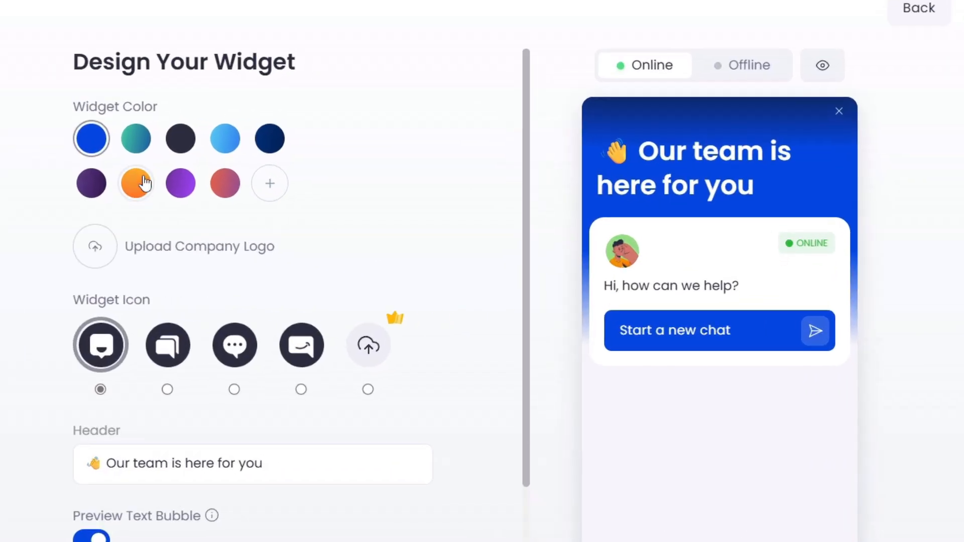
Step: Try purple, red-pink, light blue, navy and dark grey widget colours, settling on orange
click(350, 227)
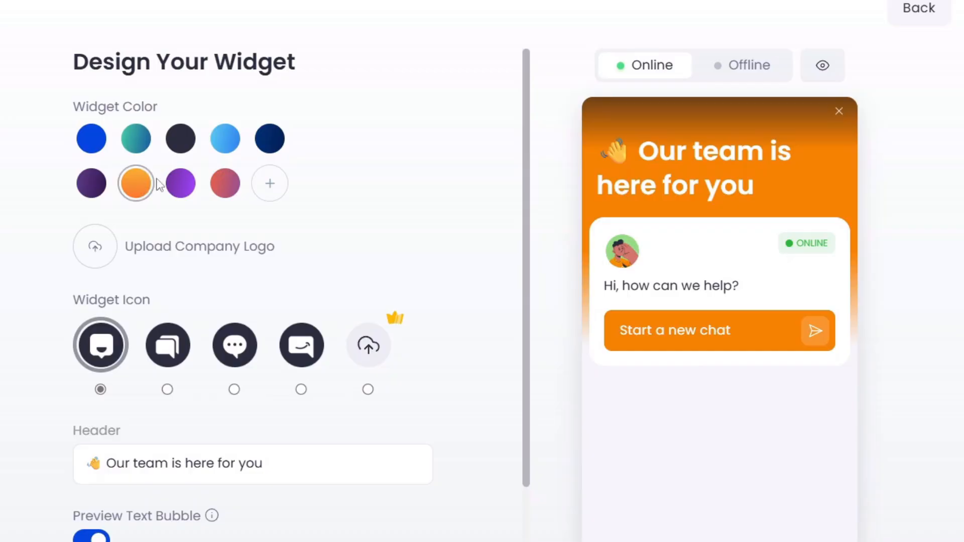
click(178, 187)
click(215, 189)
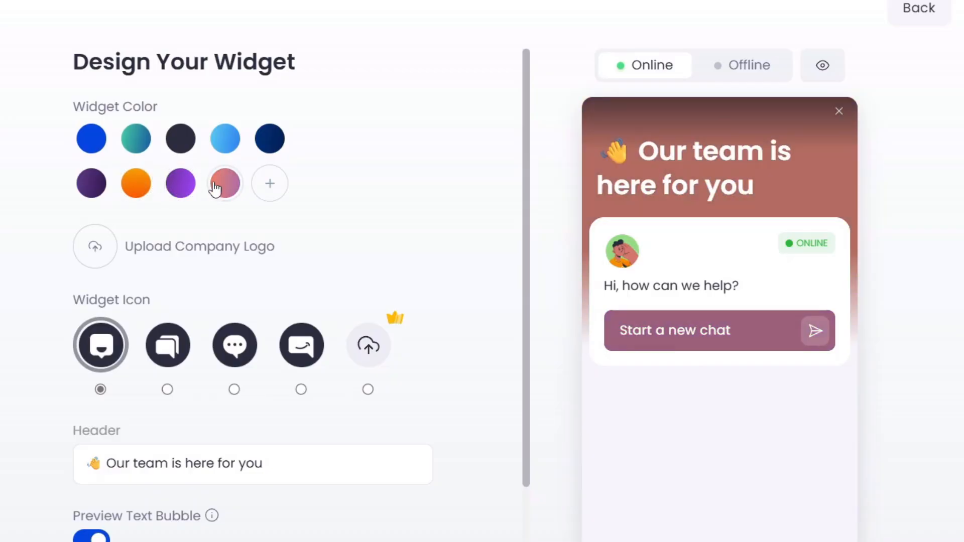
click(223, 136)
click(269, 136)
click(187, 149)
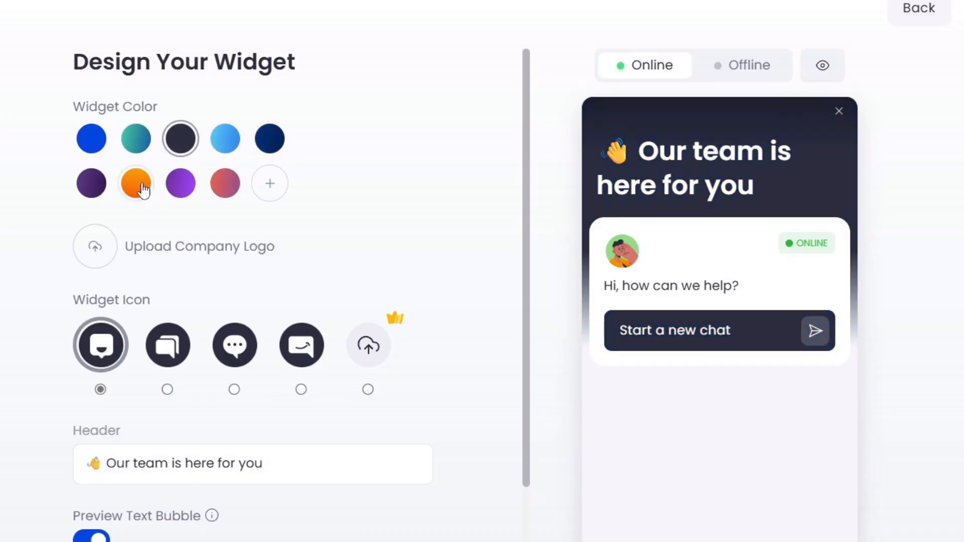
click(137, 187)
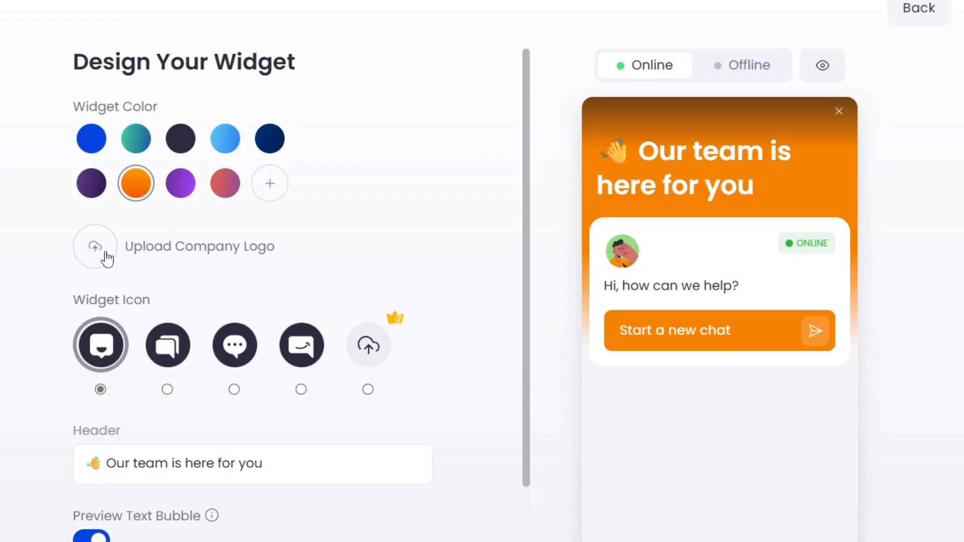
Step: Choose the fourth launcher icon style for the chat widget
click(168, 354)
click(241, 360)
scroll(241, 361, down, 2)
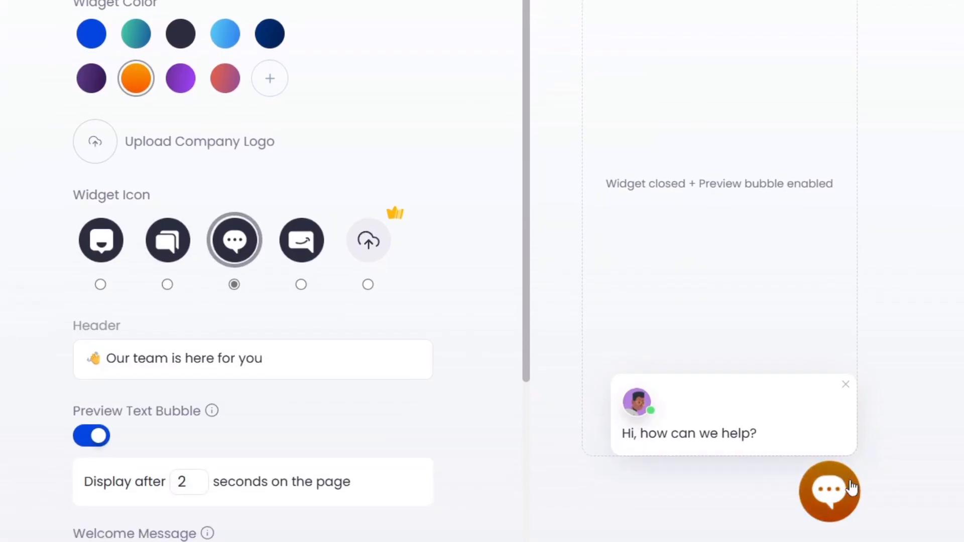
click(302, 245)
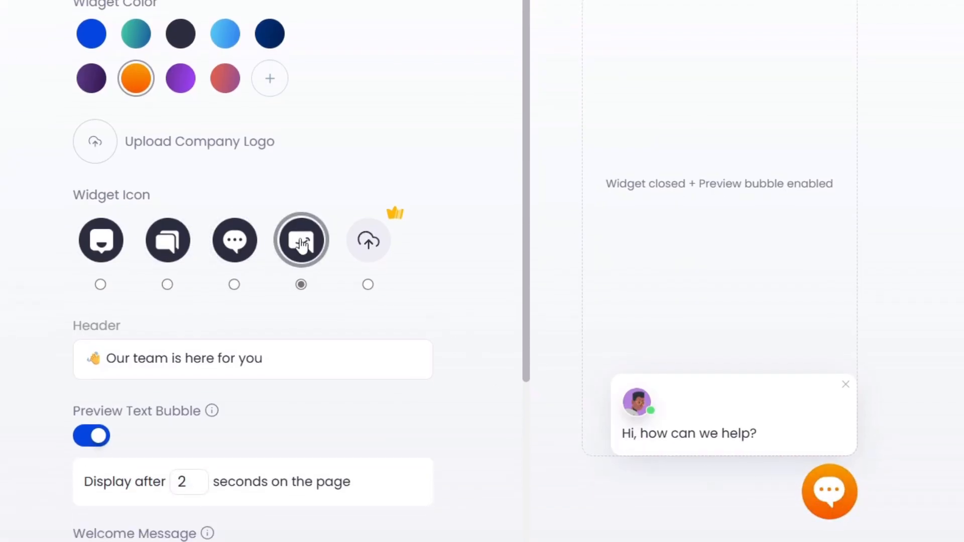
mouse_move(395, 213)
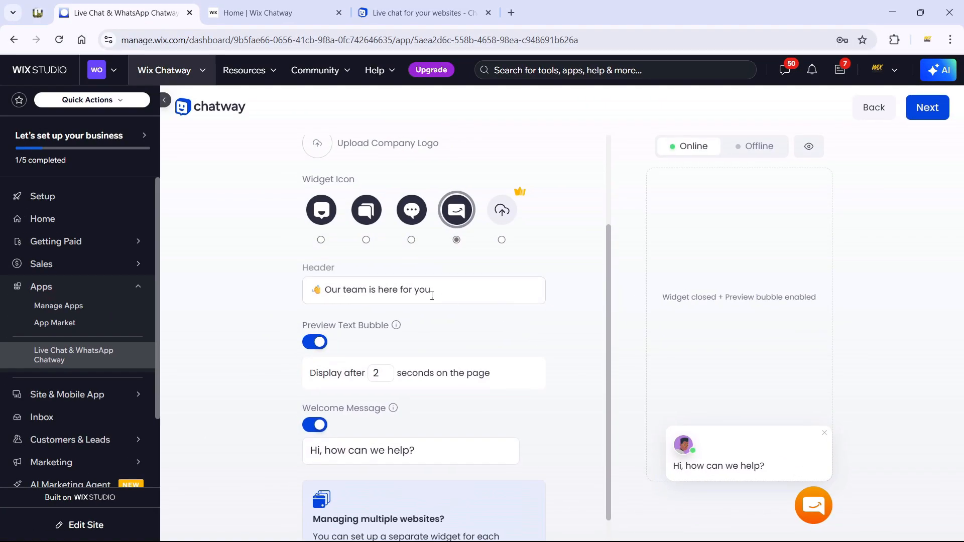
Step: Open the chat widget in the preview, inspect its header text, and close it again
click(813, 502)
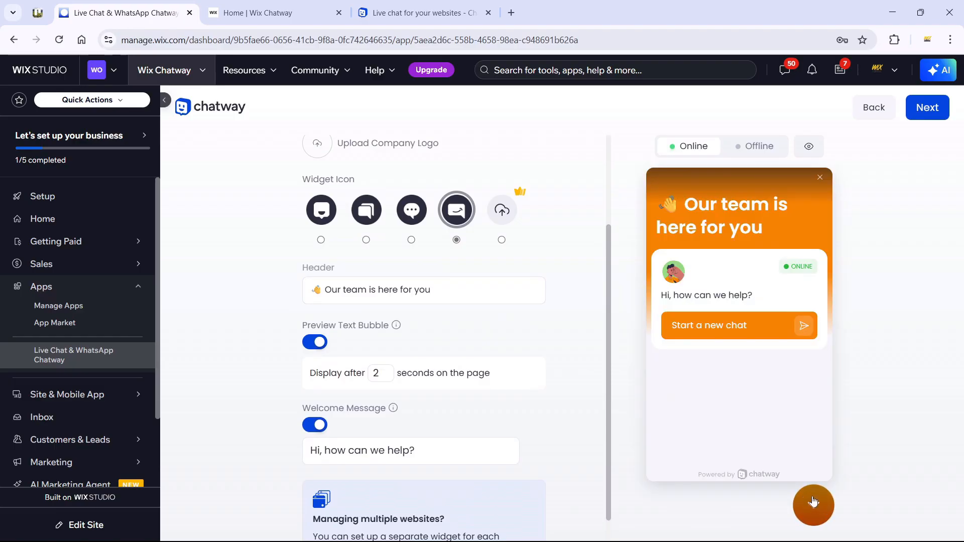
drag(657, 203, 779, 223)
click(779, 223)
click(439, 293)
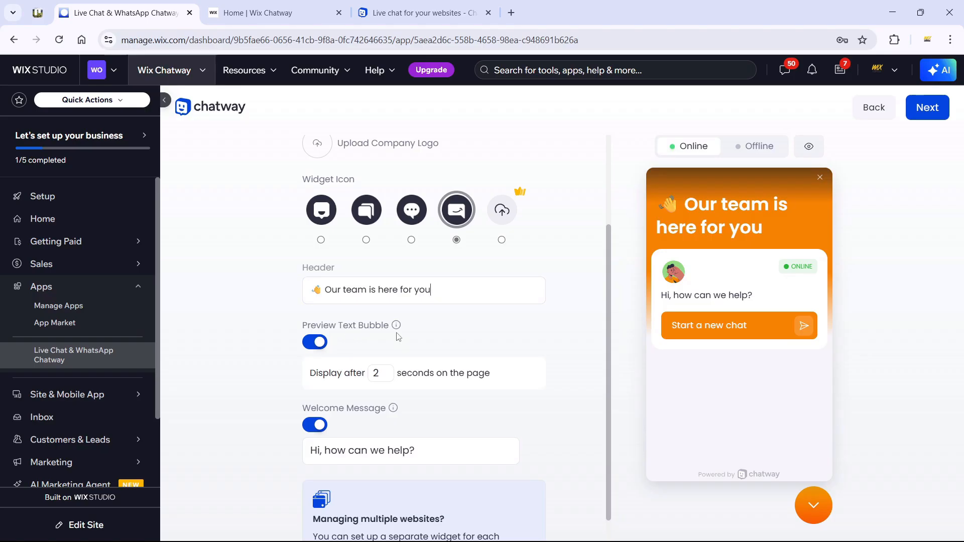
click(801, 506)
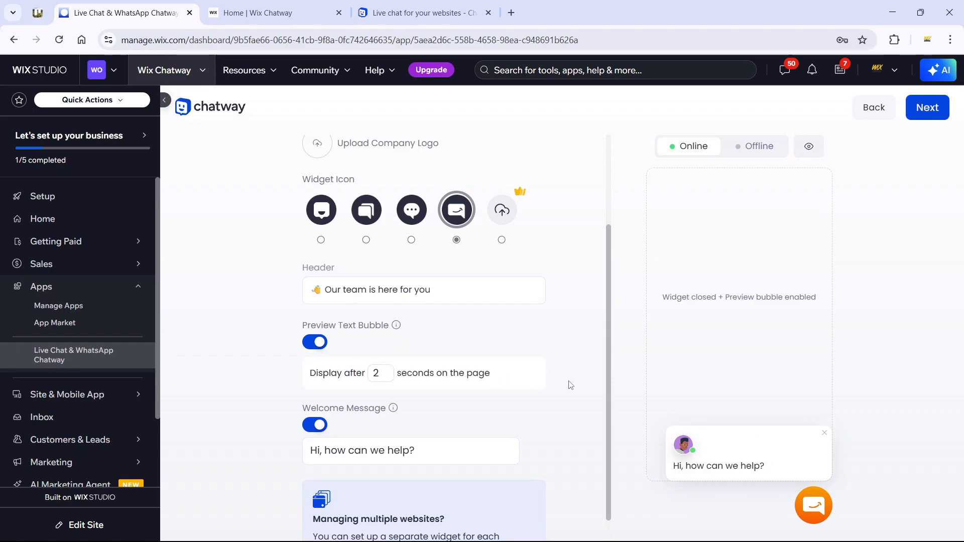
Step: Compare the widget preview in its offline and online states
scroll(538, 381, down, 1)
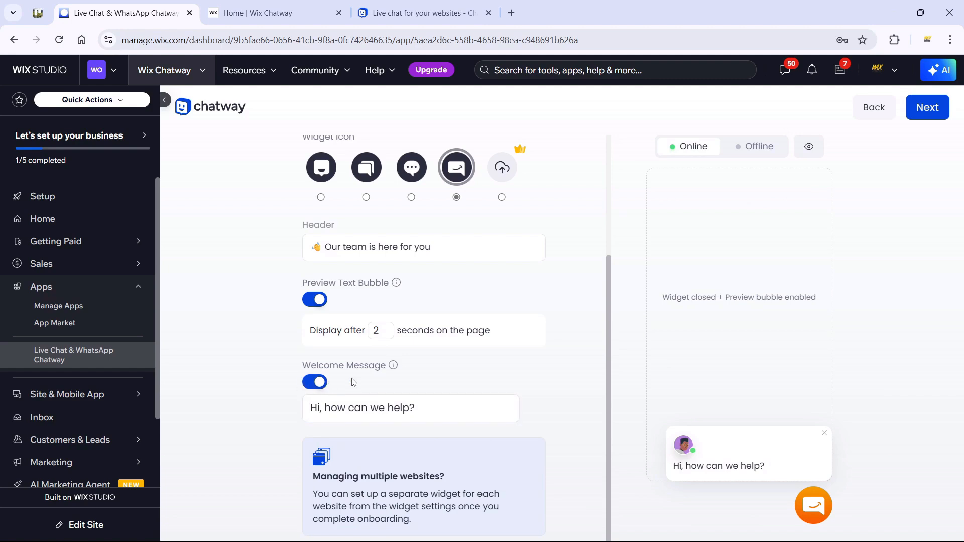
scroll(323, 384, up, 3)
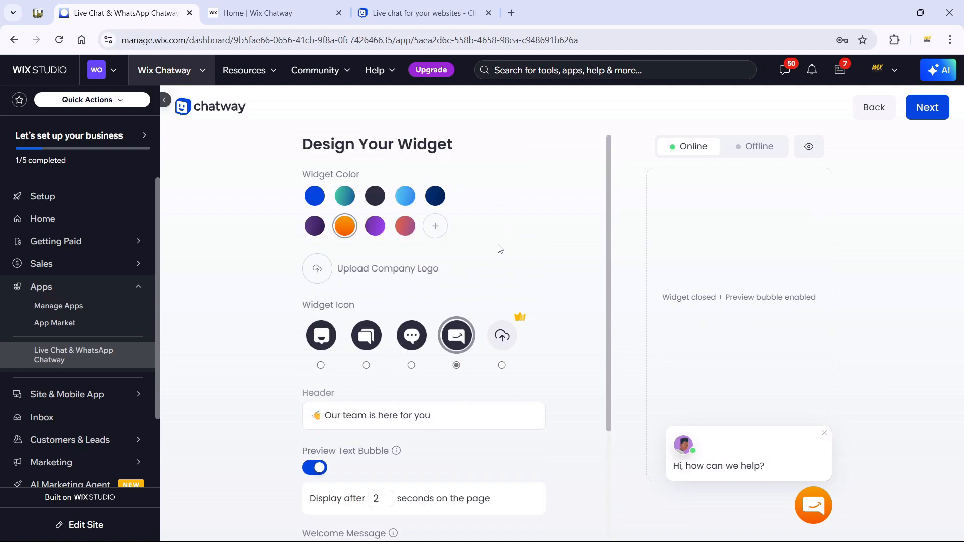
click(758, 150)
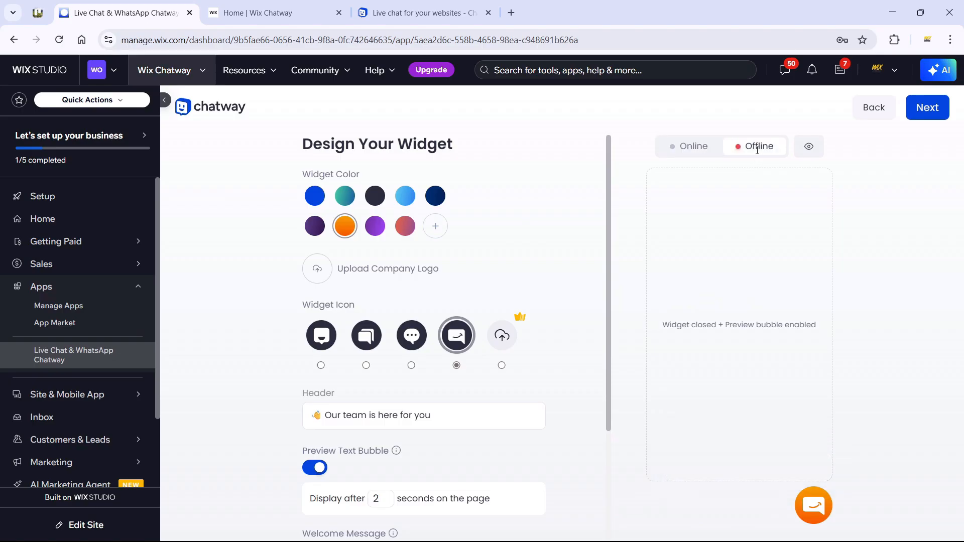
click(691, 149)
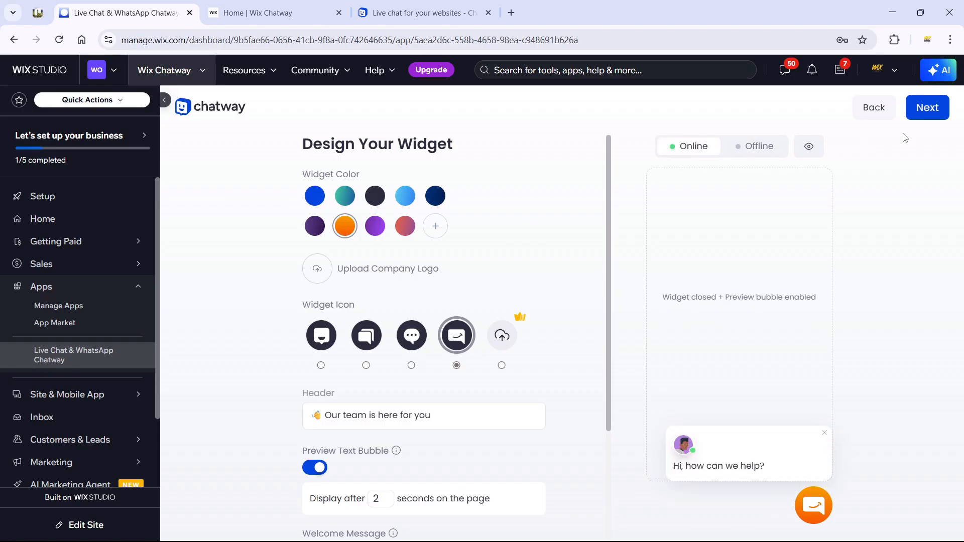
Step: Continue to the Add FAQs step and open the list of FAQs to add
click(926, 107)
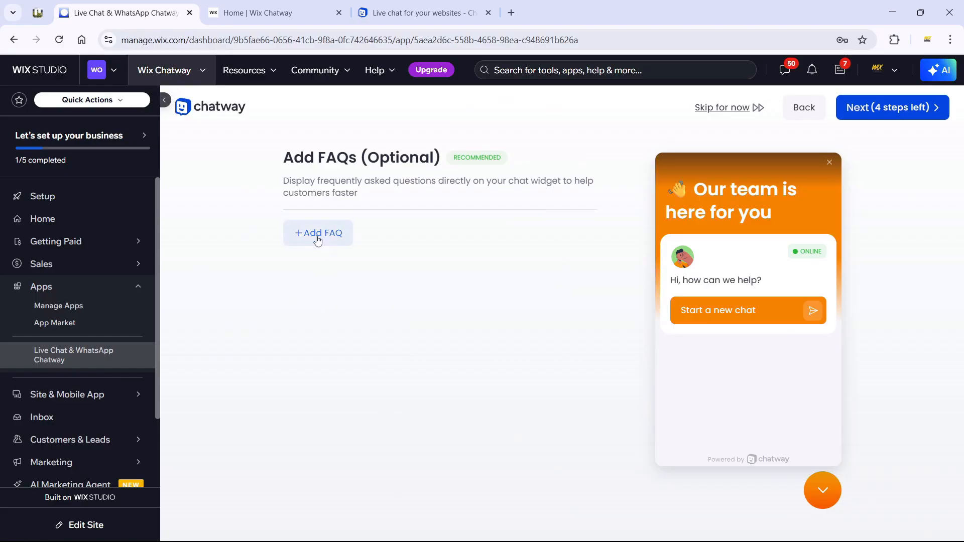
click(317, 238)
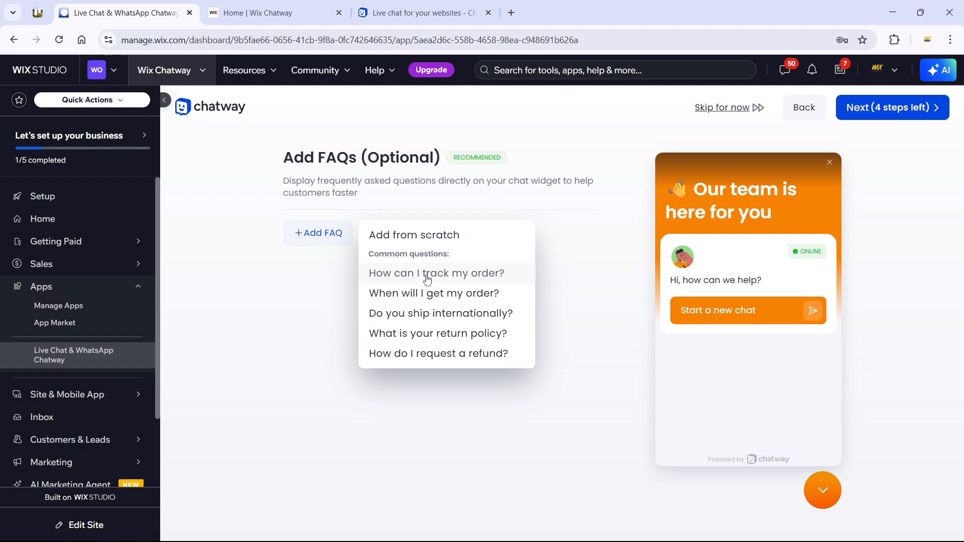
Step: Save the FAQ 'How can I track my order?' answered 'Visit the track my order page'
click(445, 273)
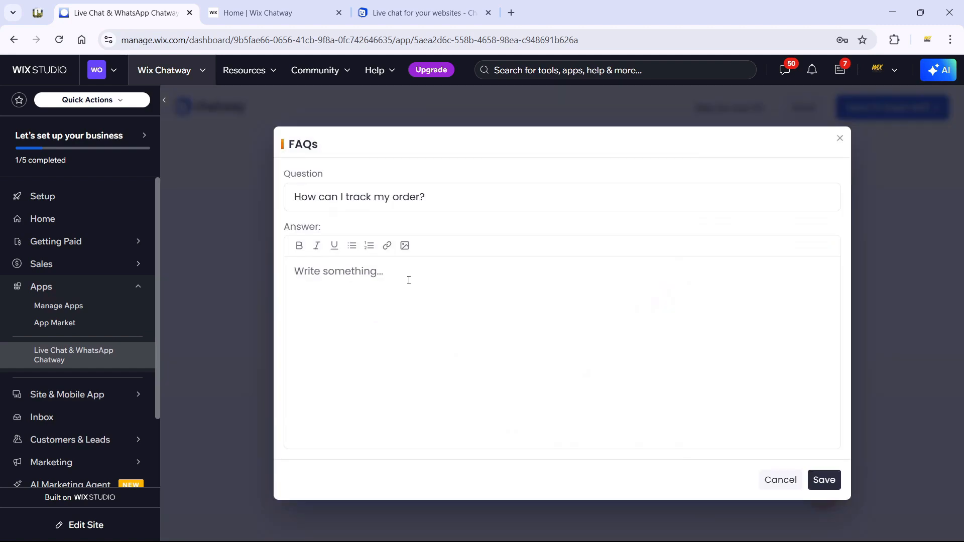
text(V)
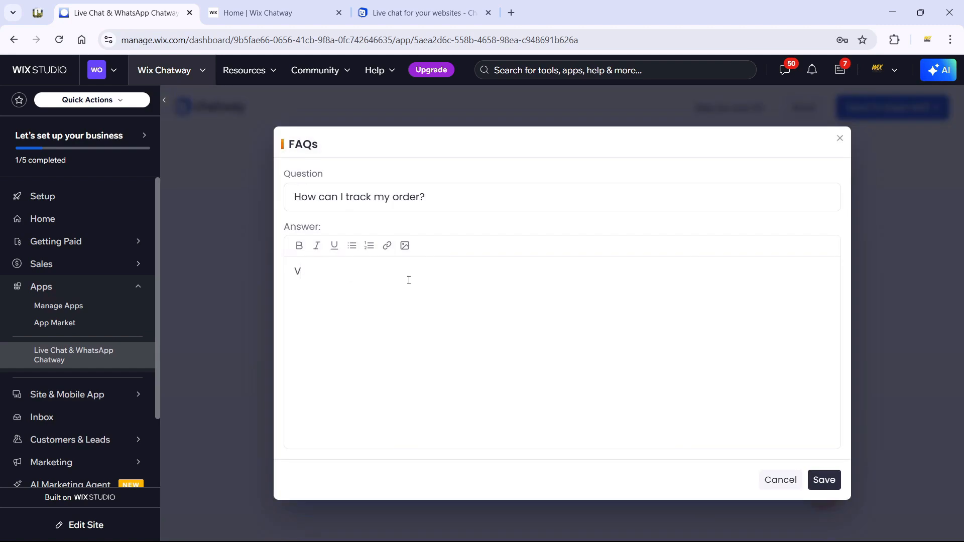
text(isit the track my  ord)
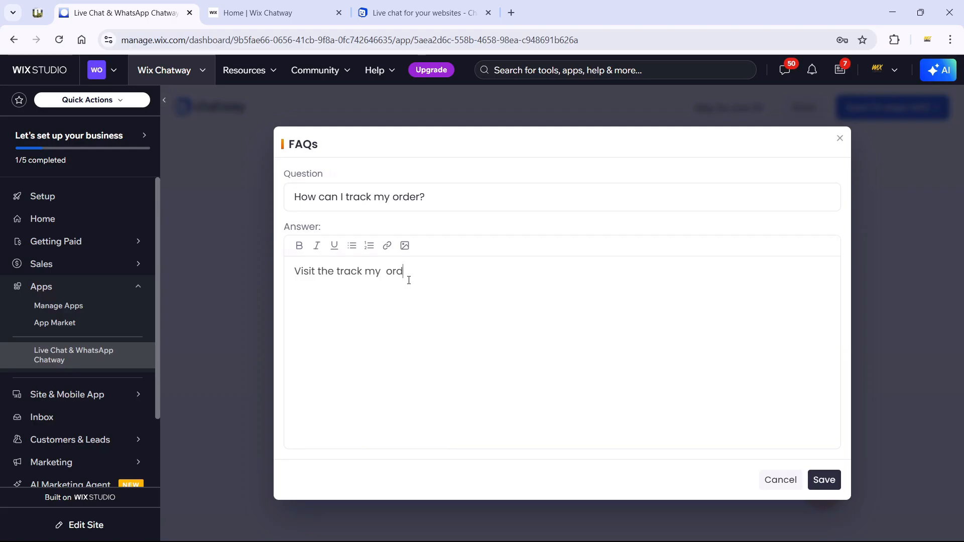
text(er page)
key(ctrl+shift+Left)
key(ctrl+shift+Left)
key(Left)
key(BackSpace)
click(824, 479)
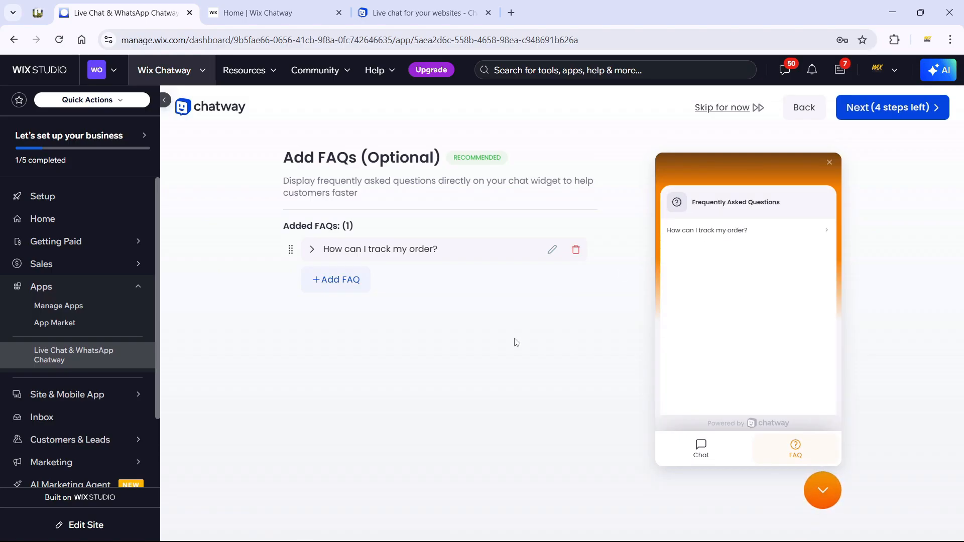
Step: Save the FAQ 'When will I get my order?' with a doorstep-delivery answer, then continue
click(334, 276)
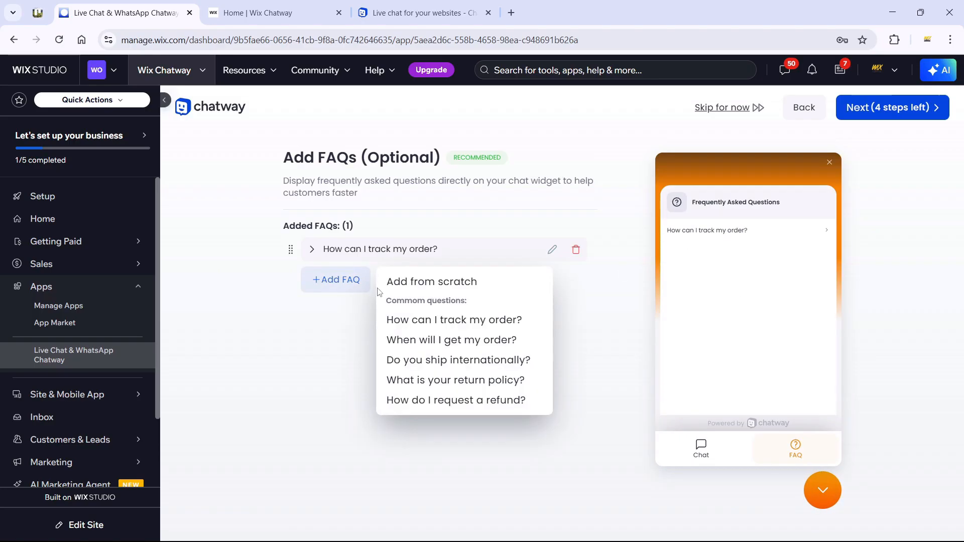
click(468, 344)
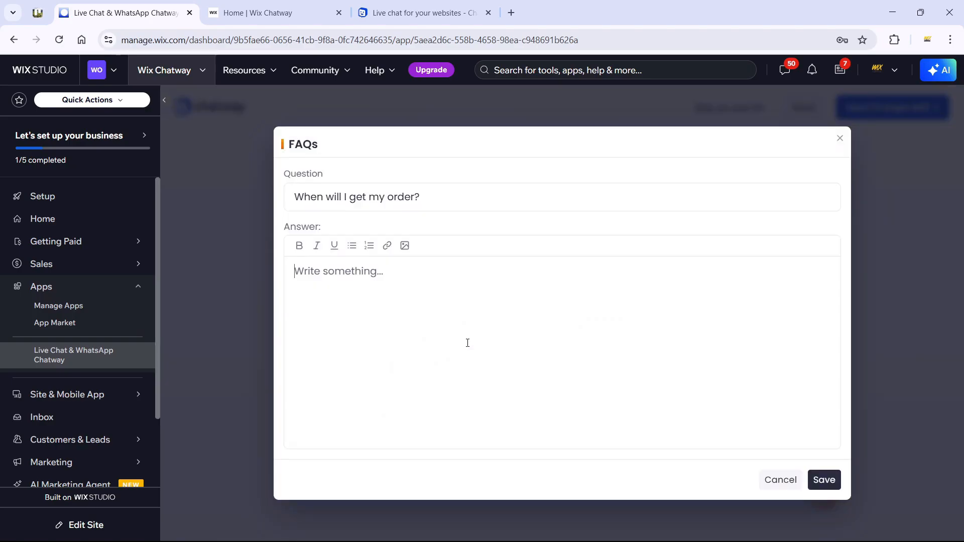
text(Your order will  be delivered to your door step)
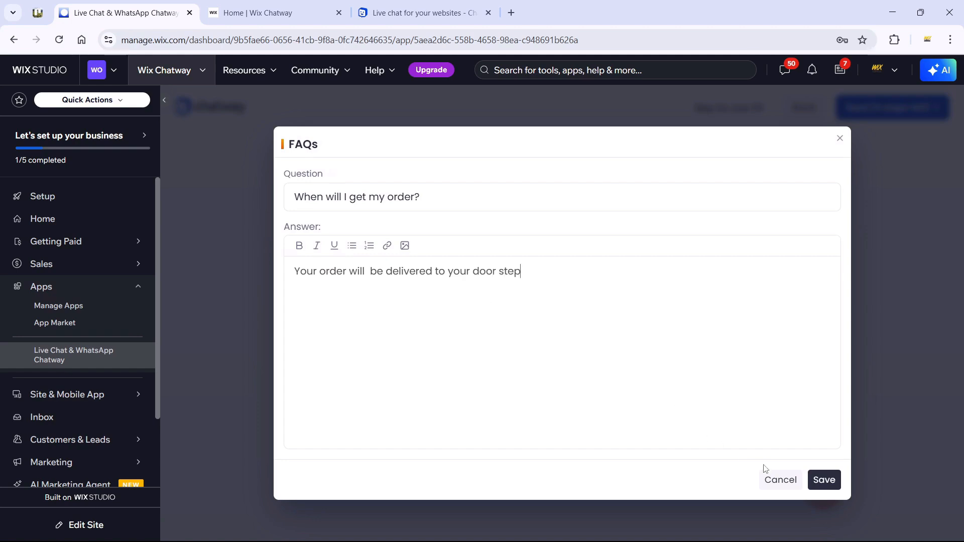
click(823, 480)
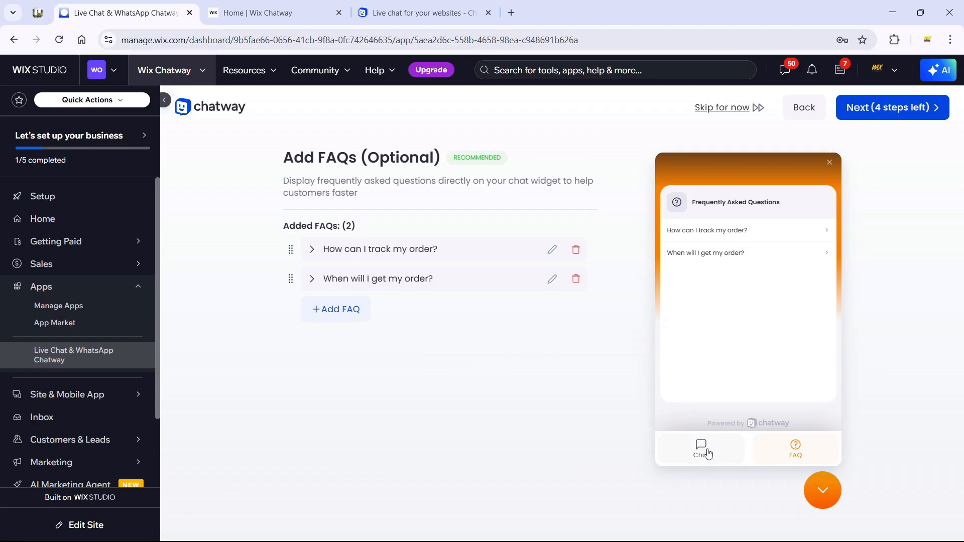
click(891, 111)
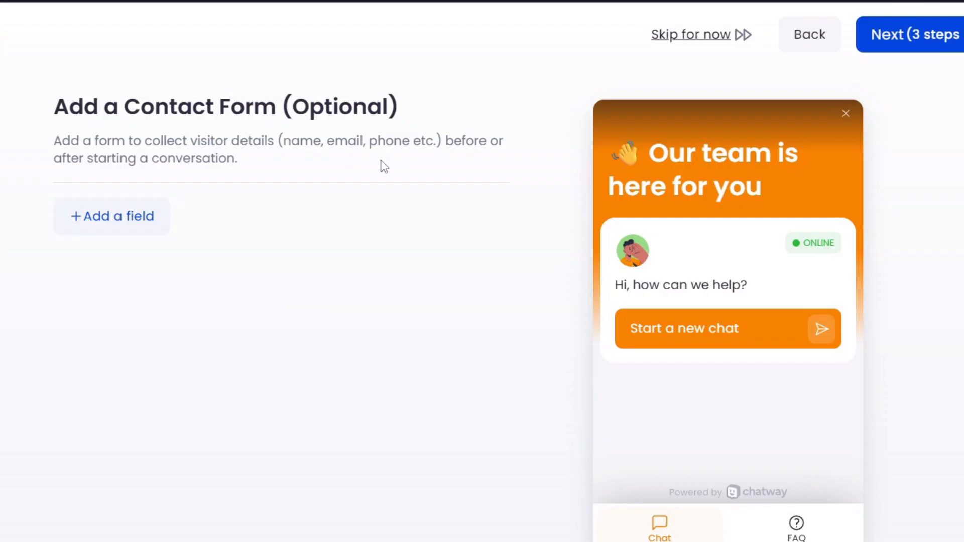
Step: Add an Email field to the Chatway contact form and mark it as required
click(108, 222)
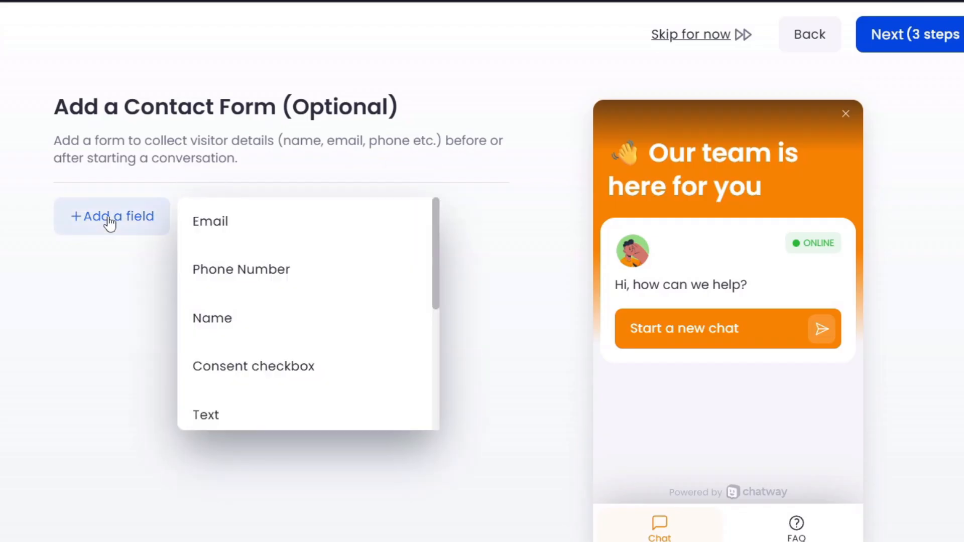
click(237, 232)
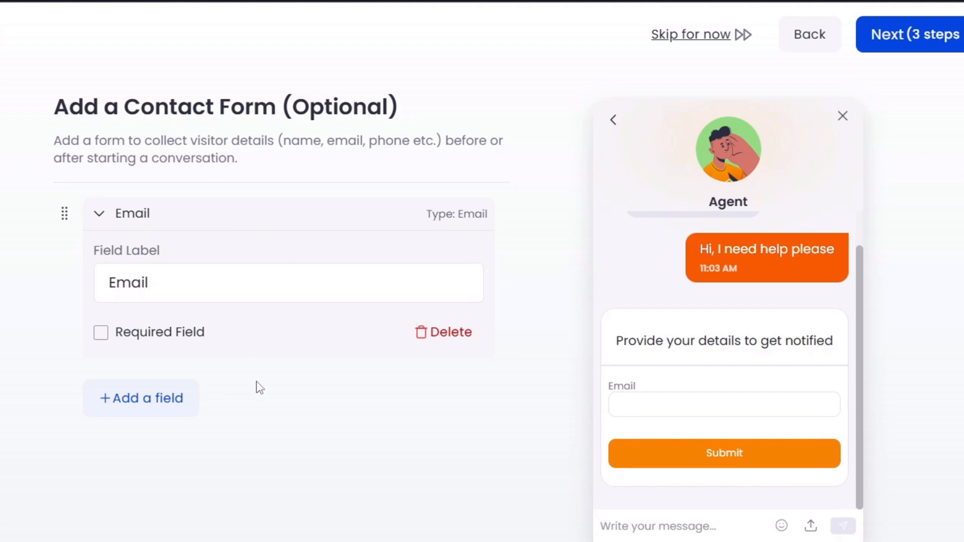
click(139, 335)
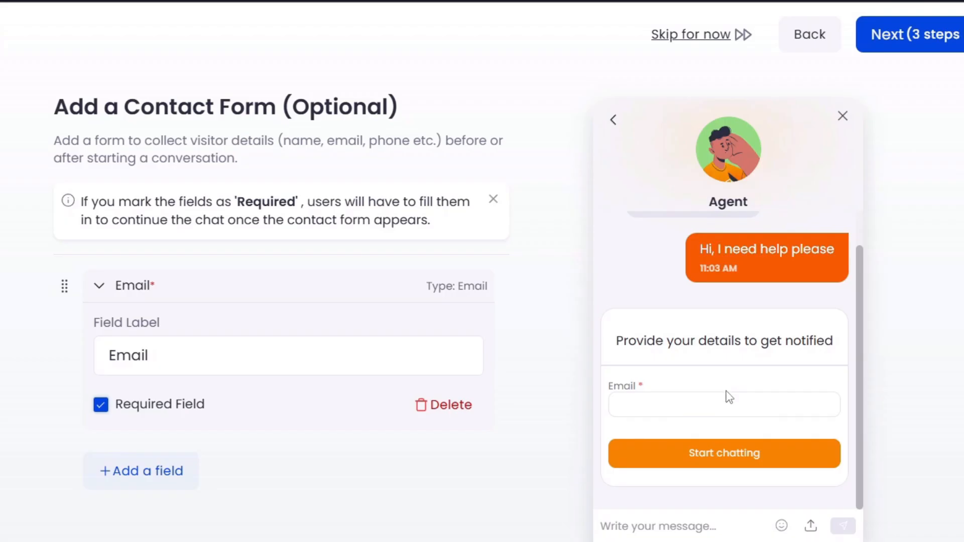
Step: Add a WhatsApp chat button with the business's US phone number, then continue to power-ups
click(930, 43)
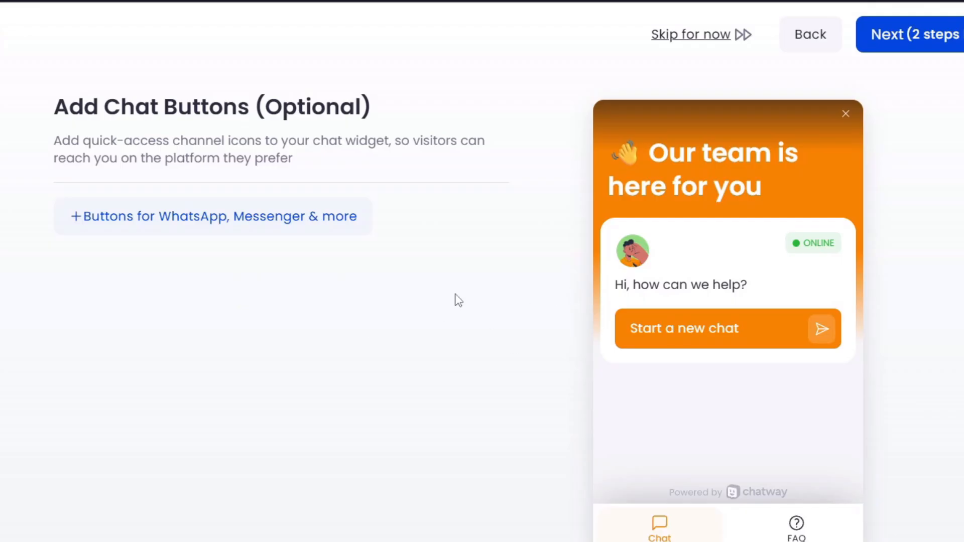
click(140, 221)
scroll(189, 467, down, 5)
scroll(189, 467, up, 5)
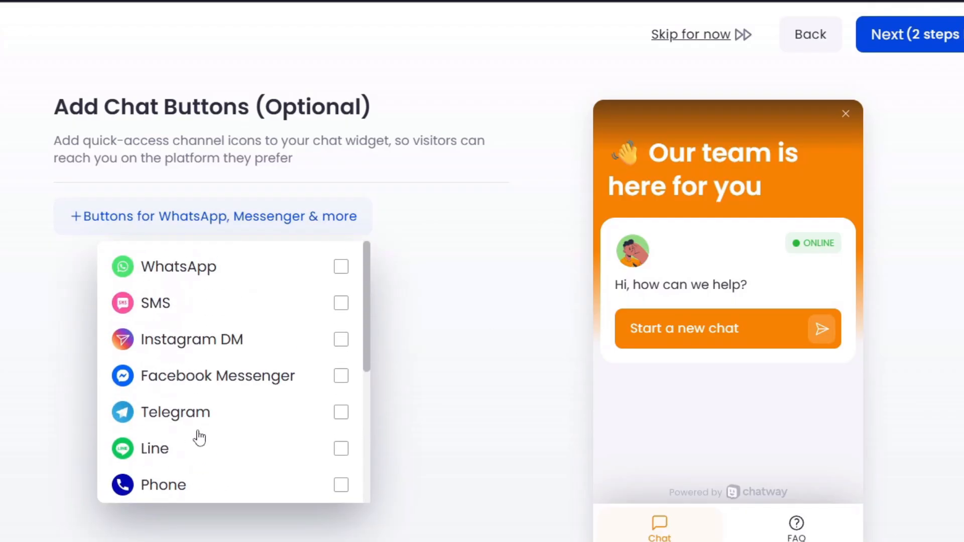
scroll(200, 439, down, 5)
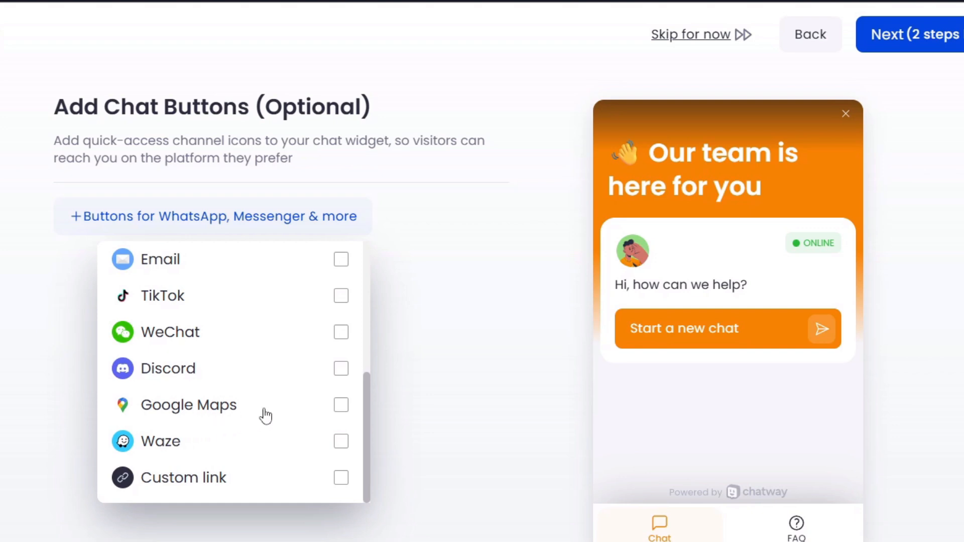
scroll(265, 416, up, 5)
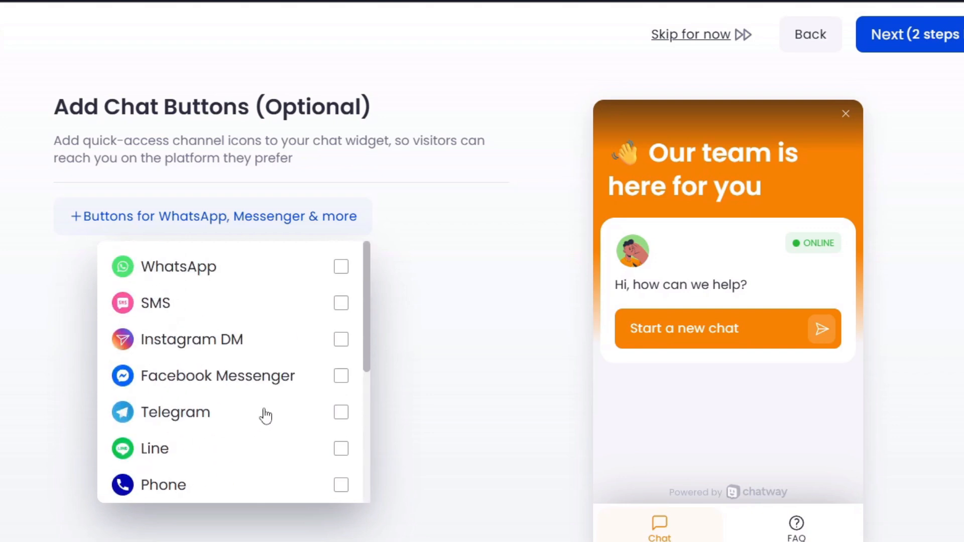
click(197, 274)
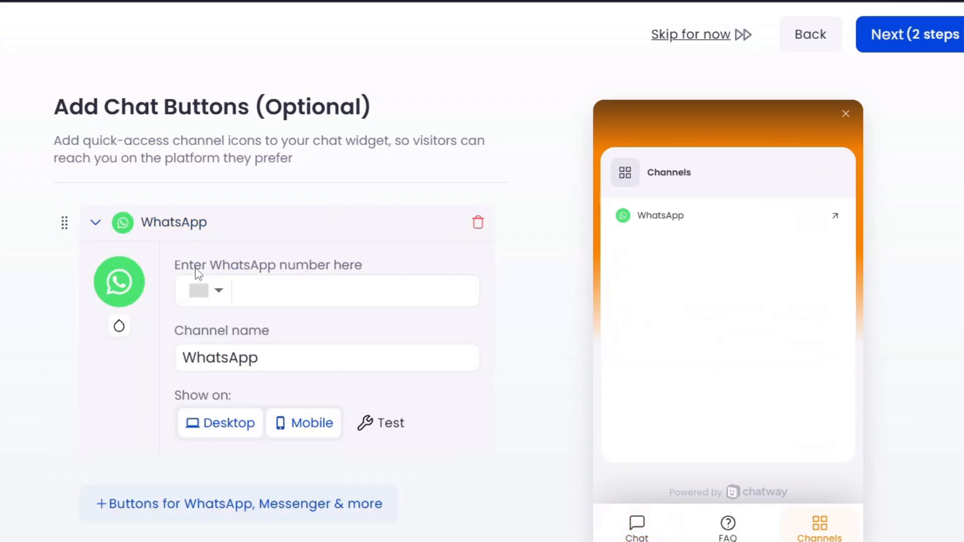
click(305, 289)
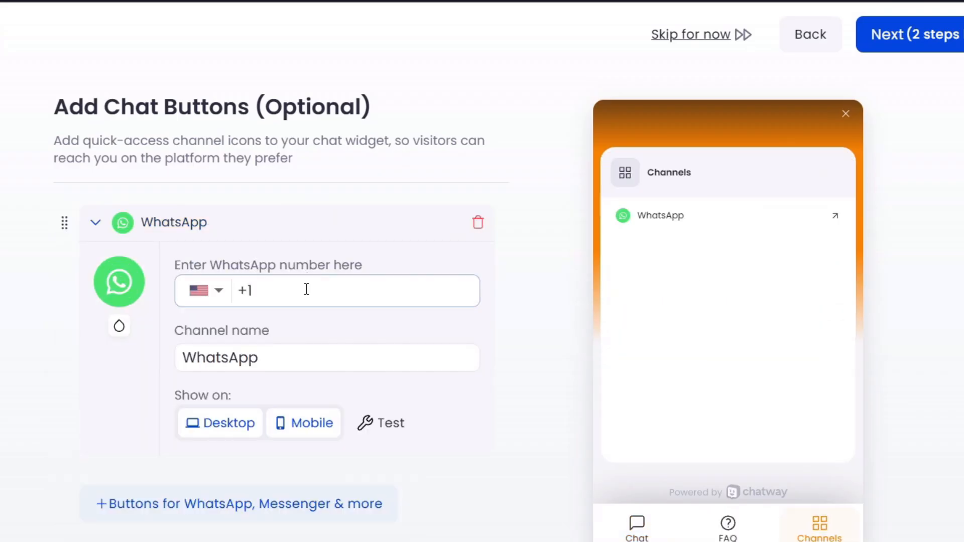
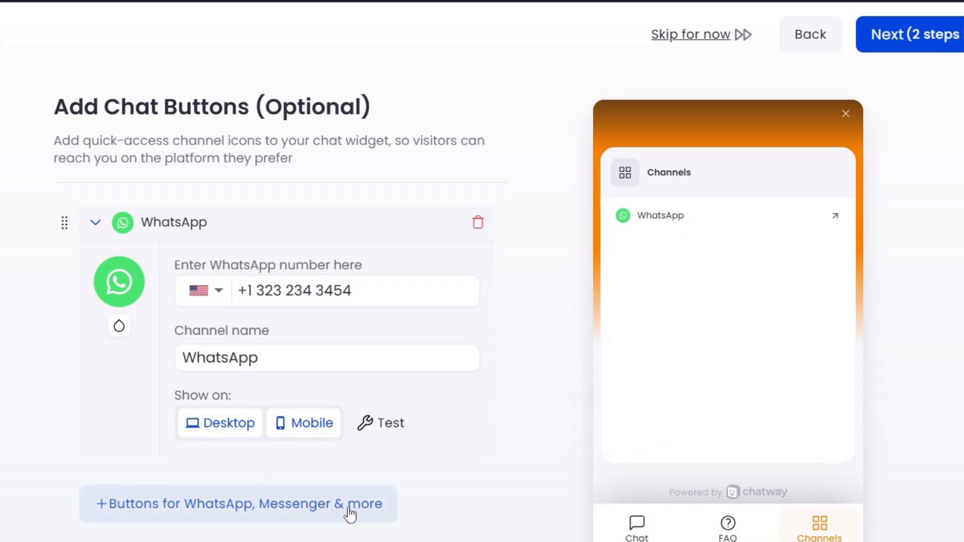
click(921, 33)
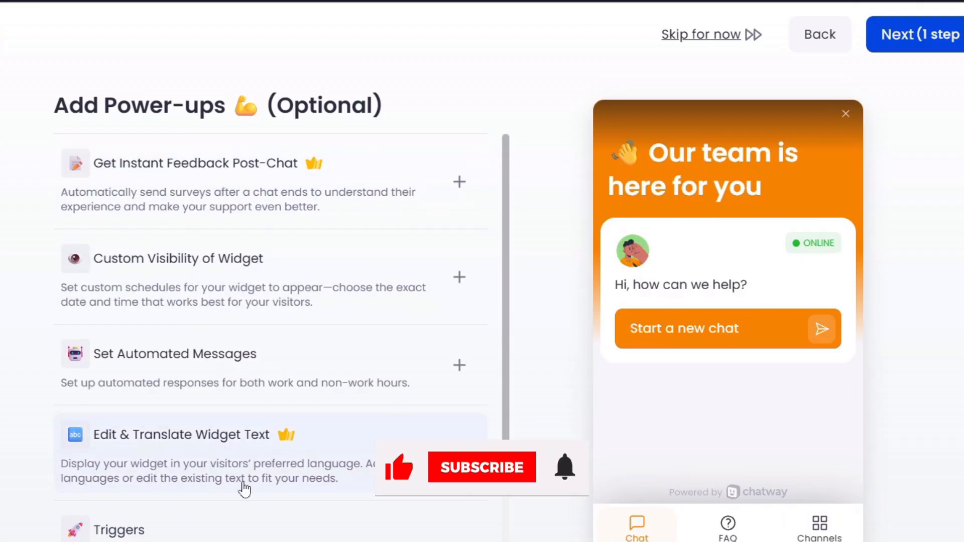
Step: Add the Custom Visibility of Widget power-up, switching Sunday and Saturday from full day to set hours
scroll(243, 486, down, 5)
scroll(244, 489, up, 5)
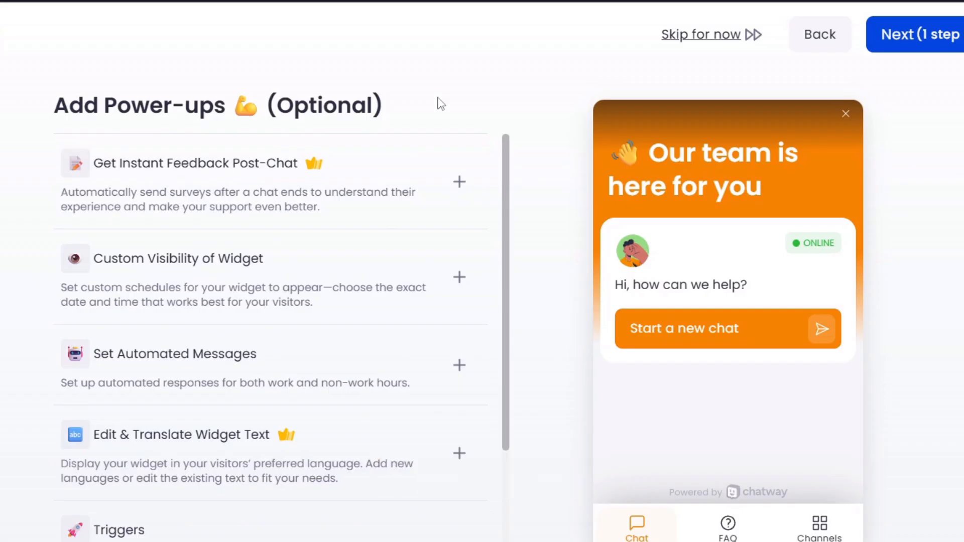
mouse_move(317, 169)
mouse_move(290, 443)
scroll(305, 264, down, 2)
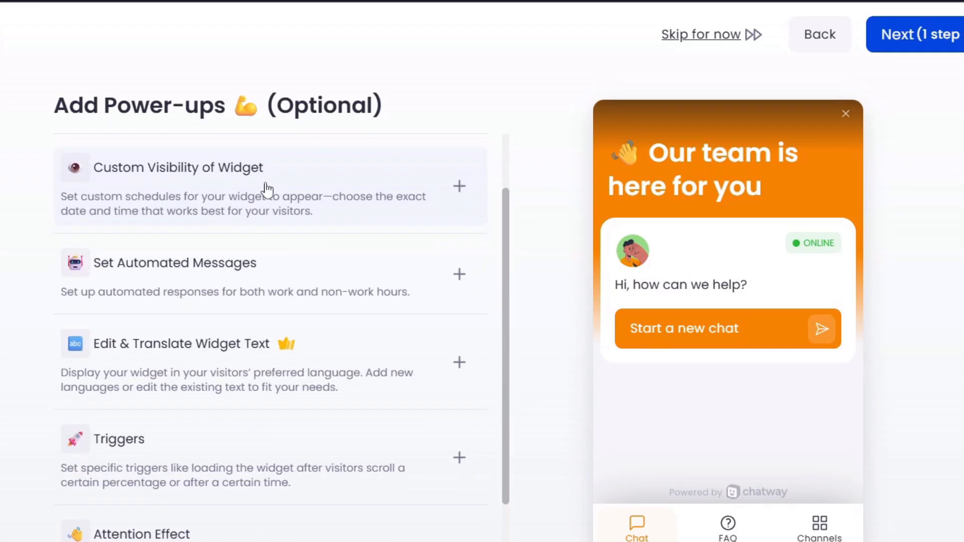
click(298, 189)
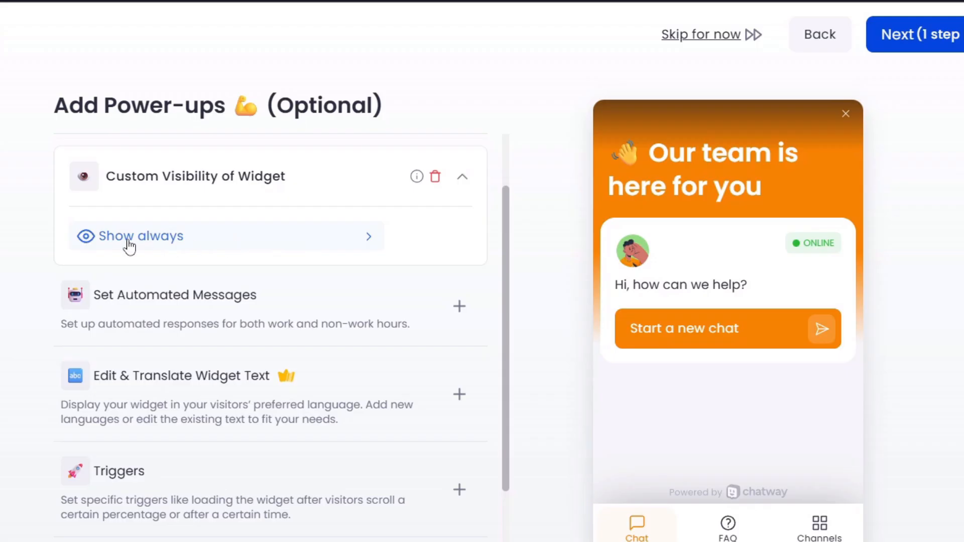
click(256, 249)
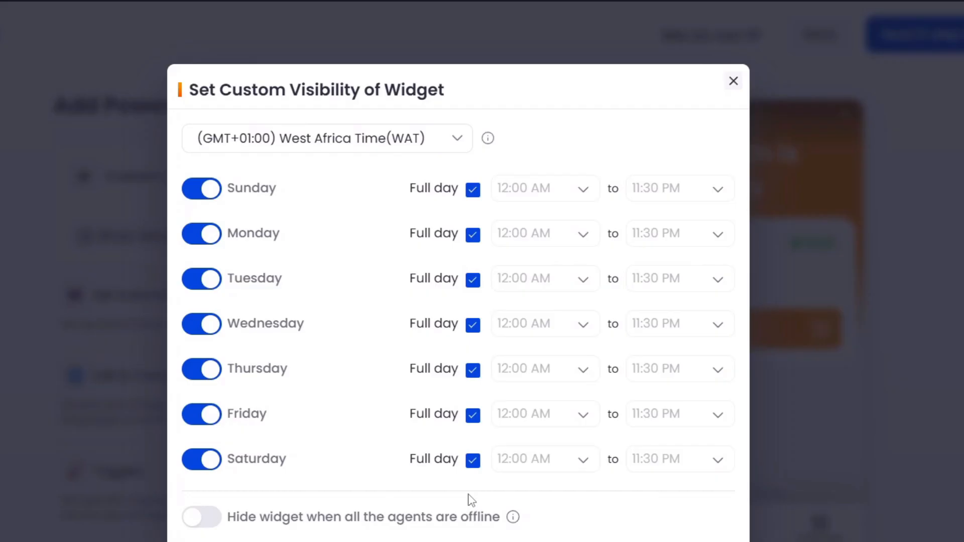
click(472, 190)
click(473, 461)
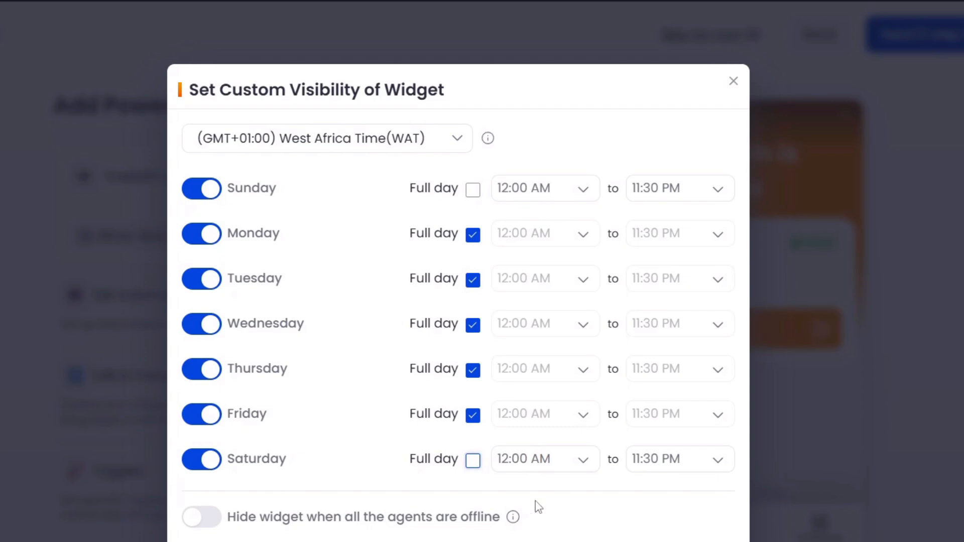
click(633, 541)
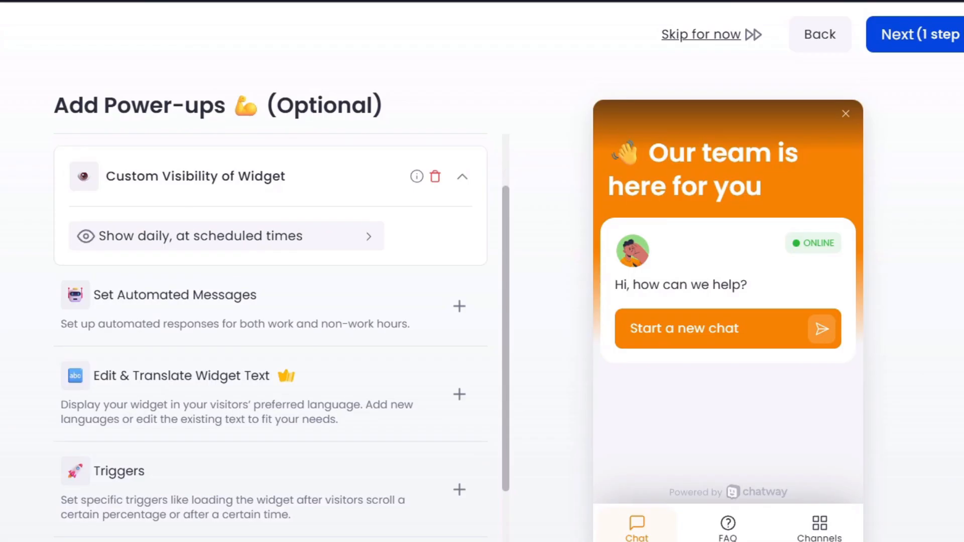
scroll(172, 312, down, 2)
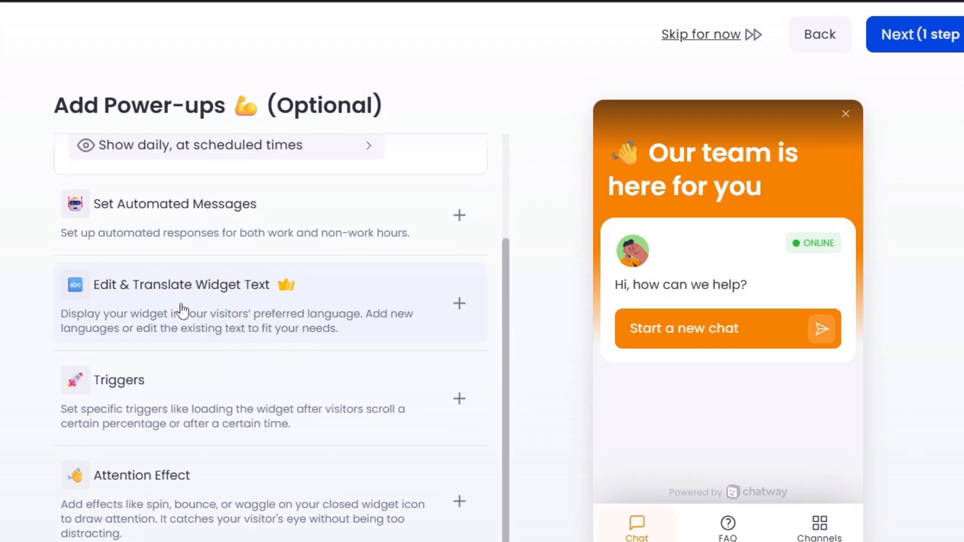
Step: Add the Edit & Translate Widget Text power-up and tick German as a widget language alongside English
click(381, 315)
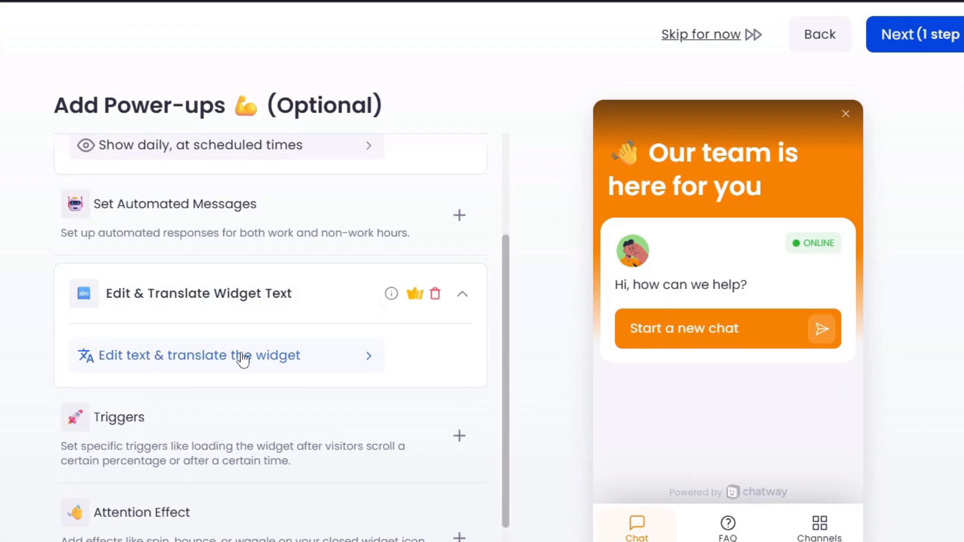
click(215, 366)
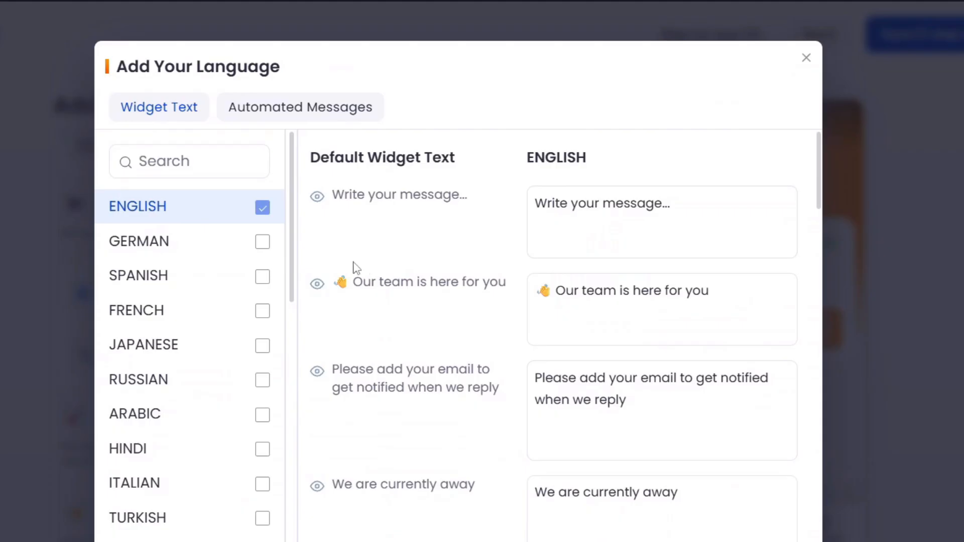
scroll(199, 502, down, 5)
scroll(201, 505, down, 6)
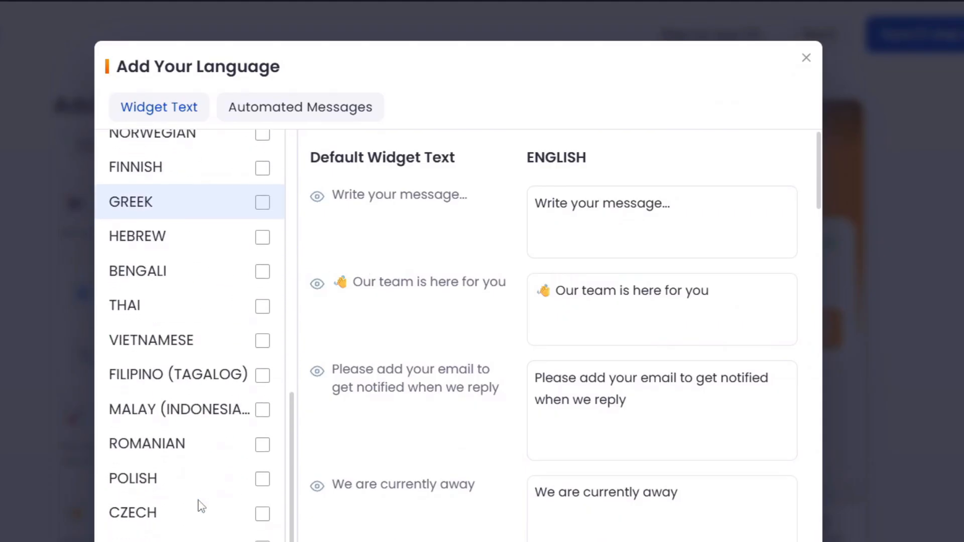
scroll(198, 505, up, 10)
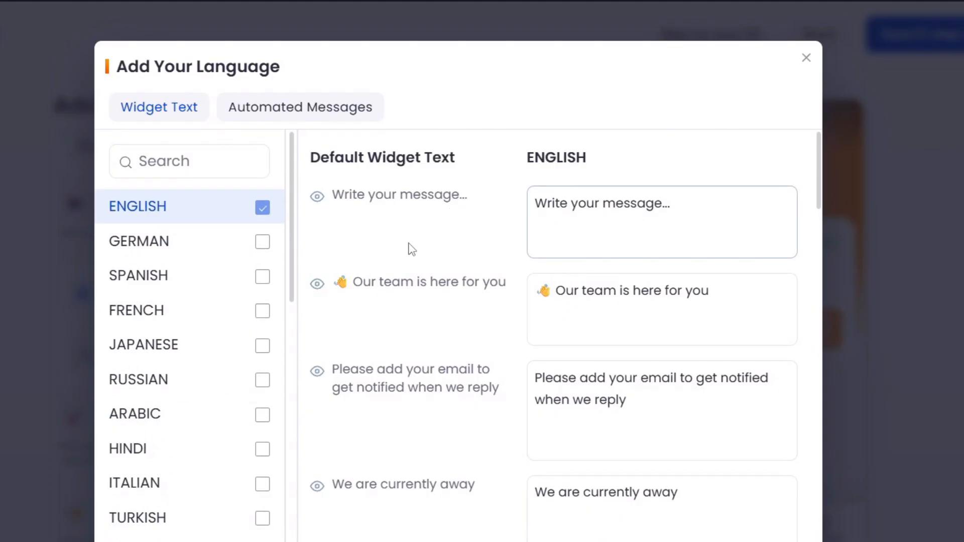
click(262, 241)
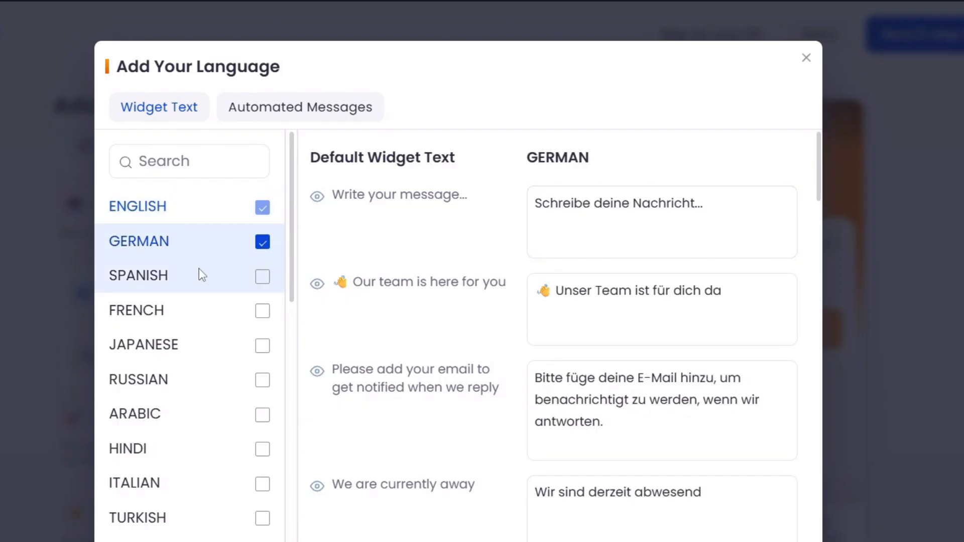
click(188, 282)
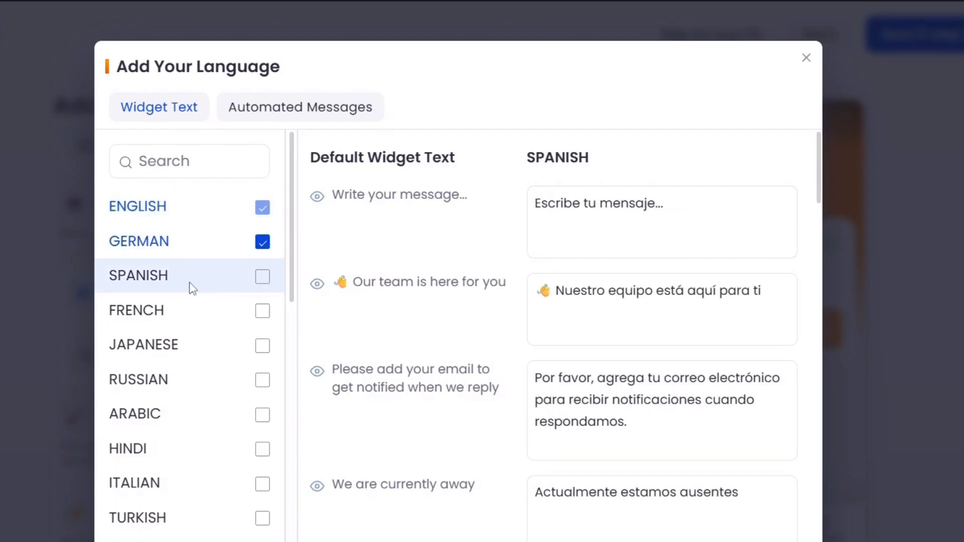
click(146, 246)
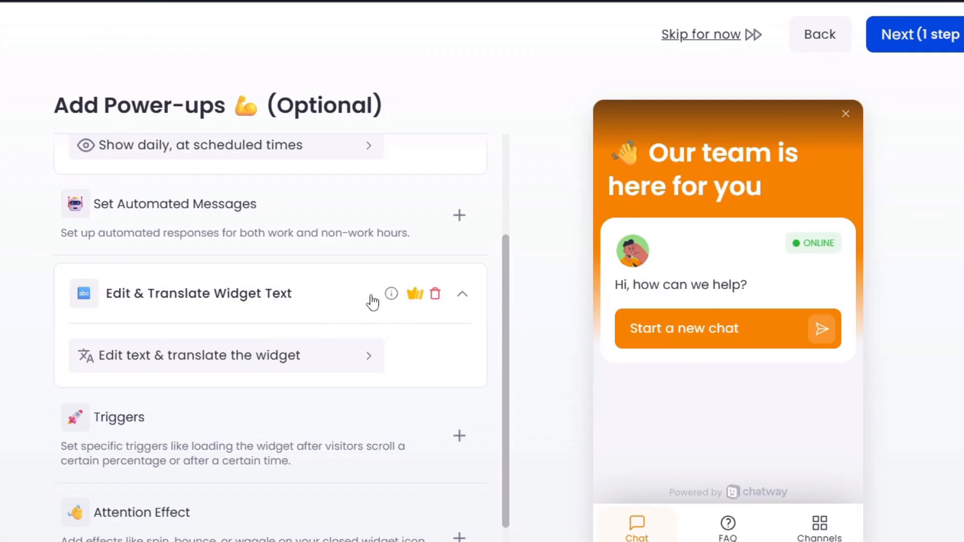
Step: Add the Triggers and Attention Effect power-ups to the Chatway widget
click(458, 298)
click(458, 298)
mouse_move(415, 301)
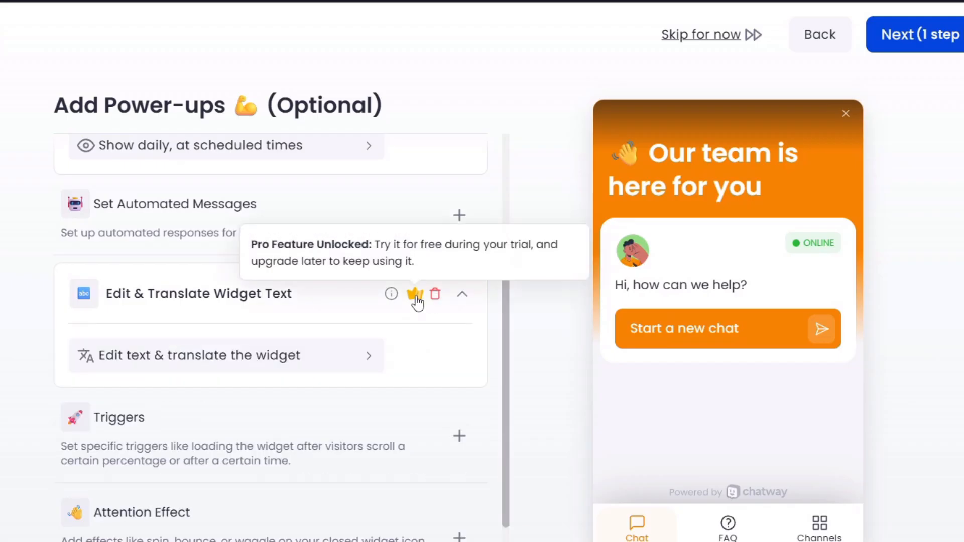
click(416, 300)
click(244, 387)
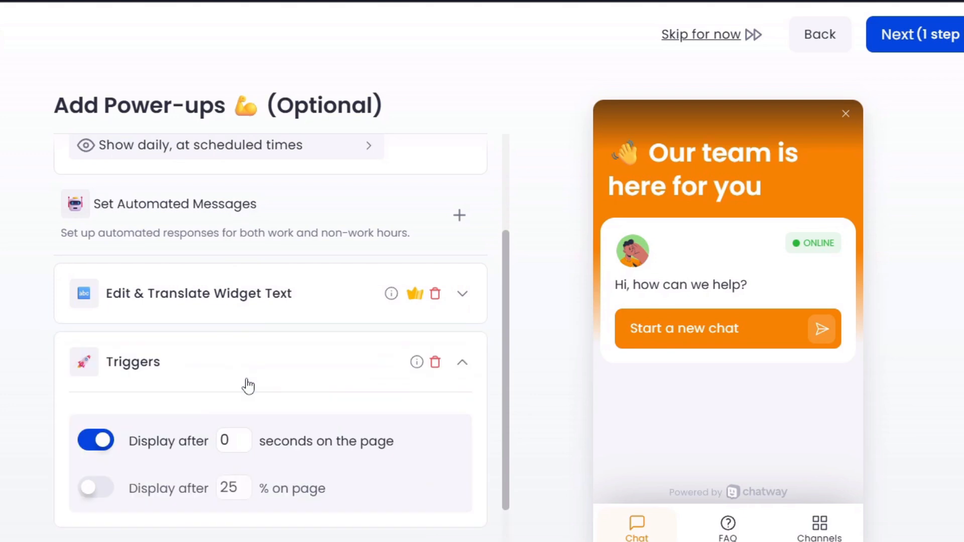
scroll(201, 367, down, 2)
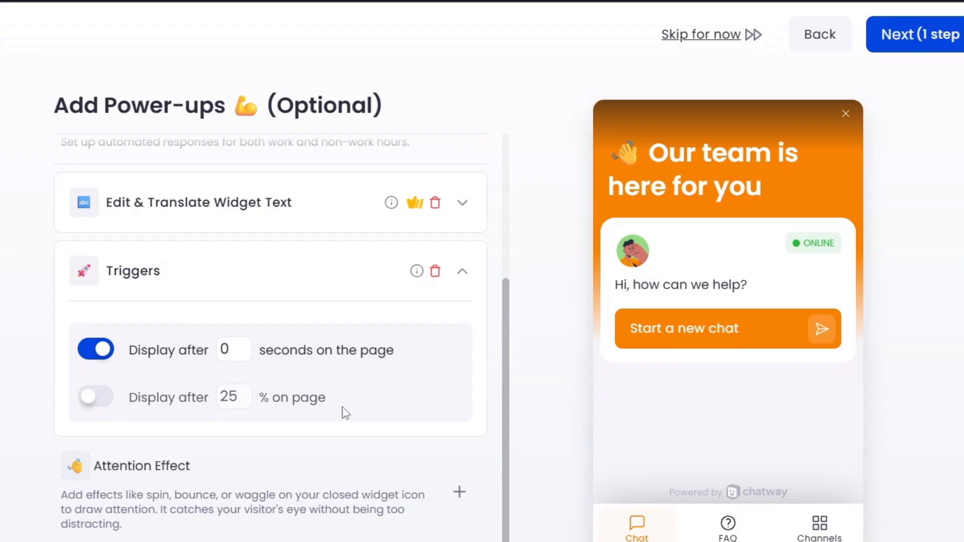
scroll(345, 406, down, 2)
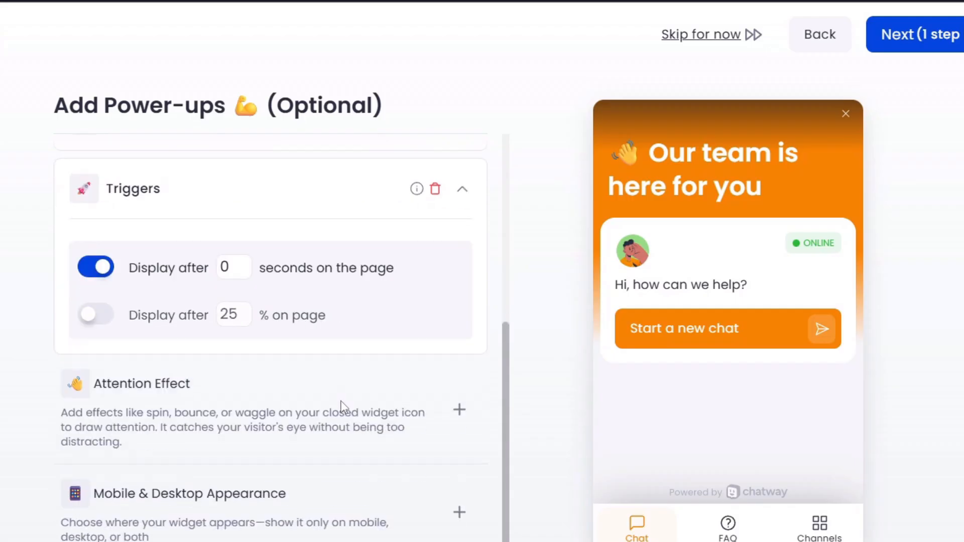
click(209, 379)
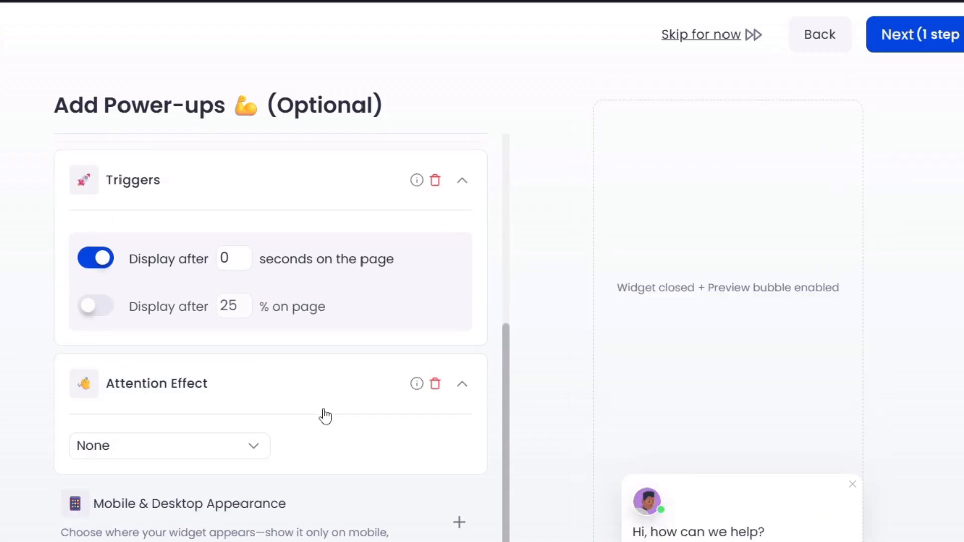
Step: Set the attention effect to Floating after trying Bounce and Waggle
scroll(326, 416, down, 2)
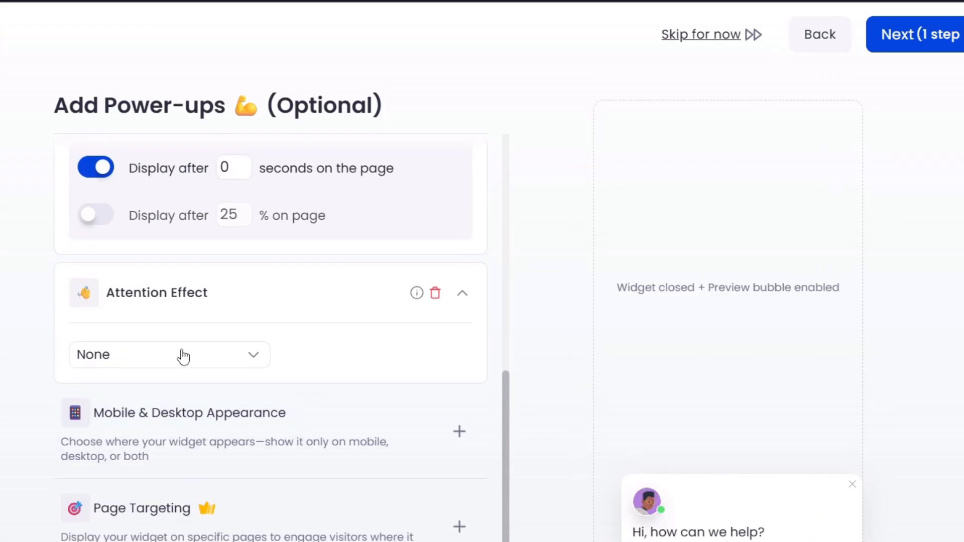
click(150, 361)
click(143, 420)
scroll(636, 522, down, 3)
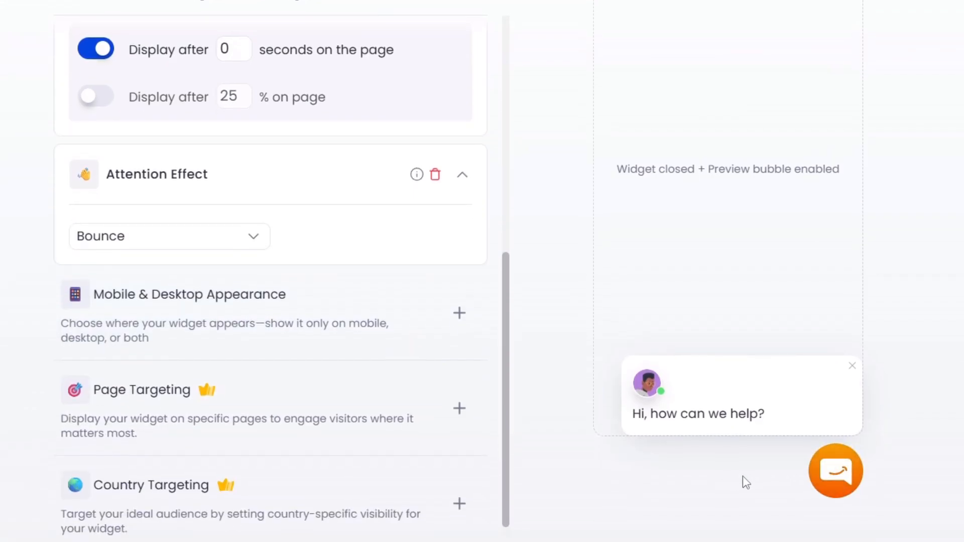
click(156, 247)
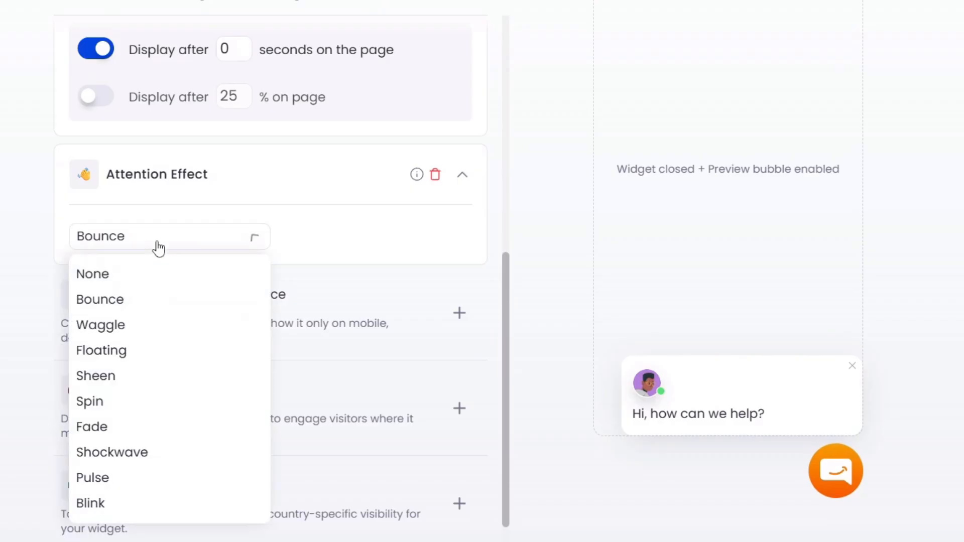
click(140, 322)
click(168, 242)
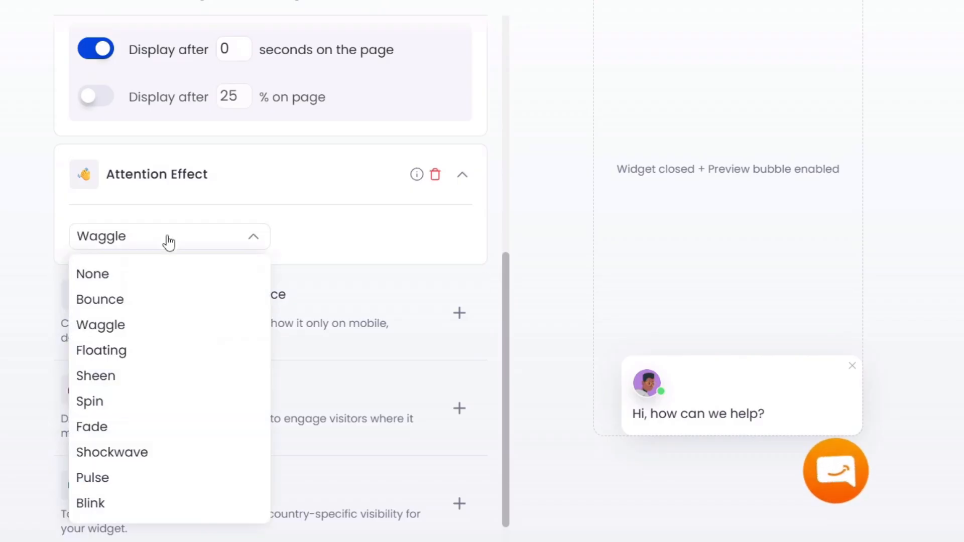
click(153, 347)
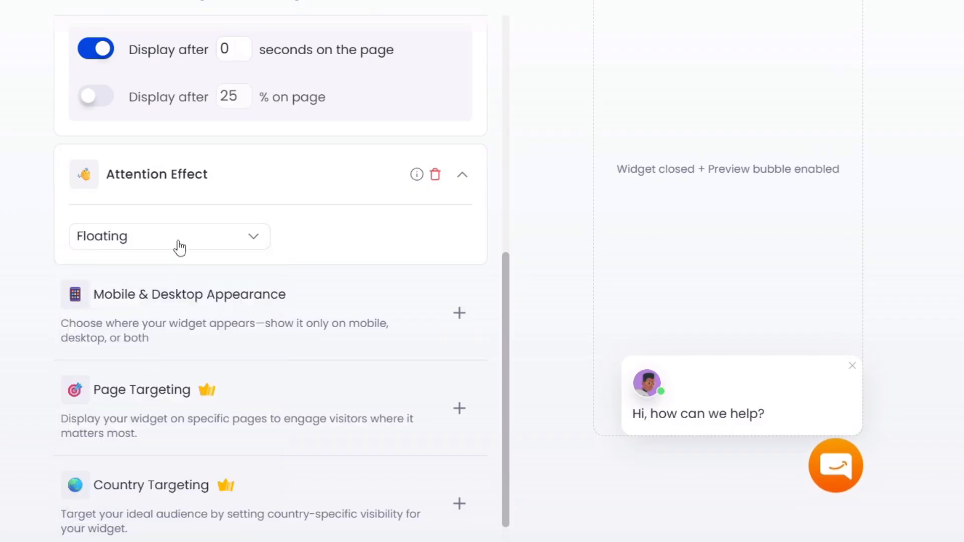
click(208, 181)
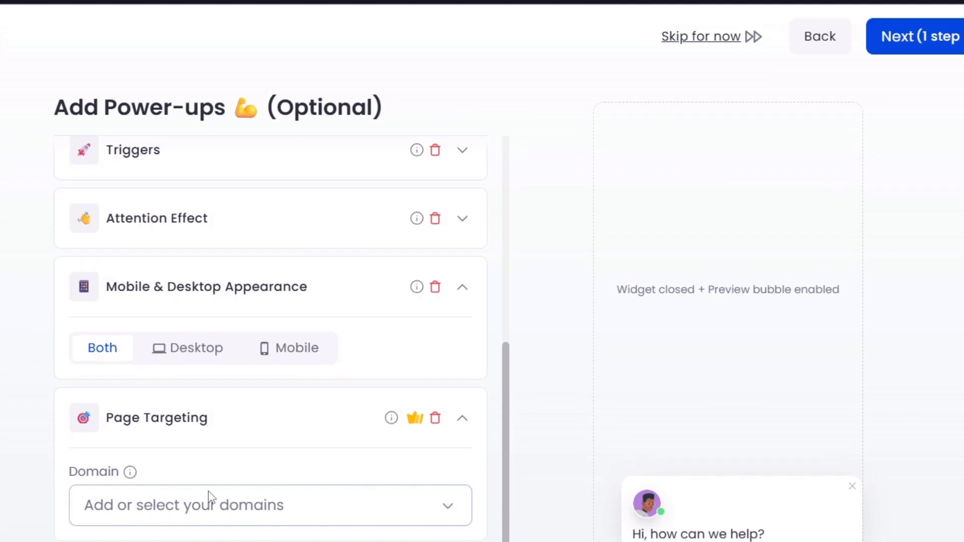
Step: Advance Chatway setup to the Invite Your Agents step
mouse_move(128, 474)
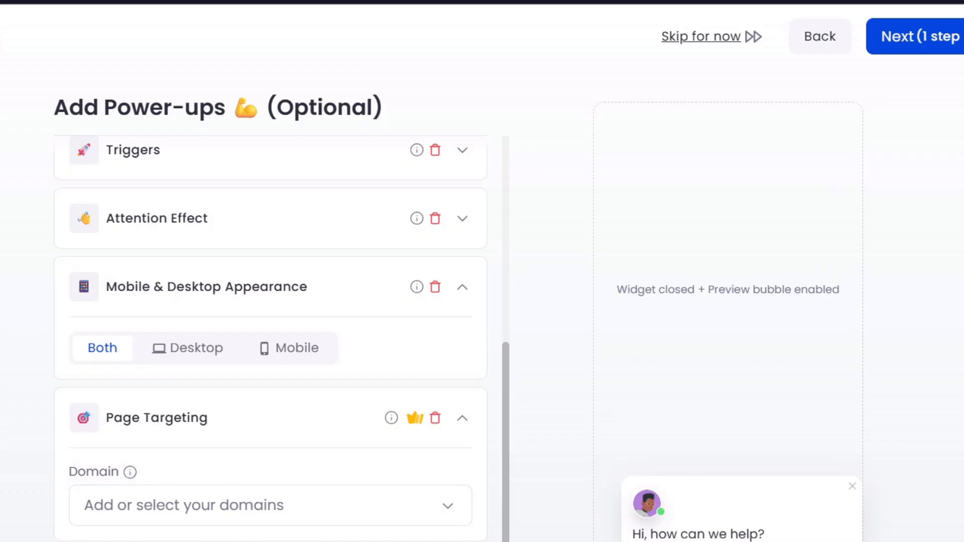
scroll(266, 527, down, 3)
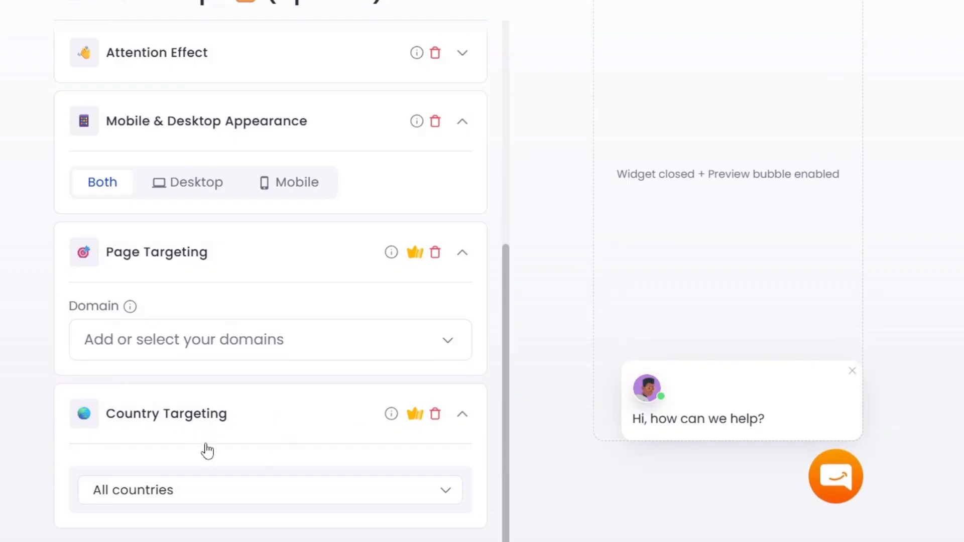
scroll(307, 381, up, 8)
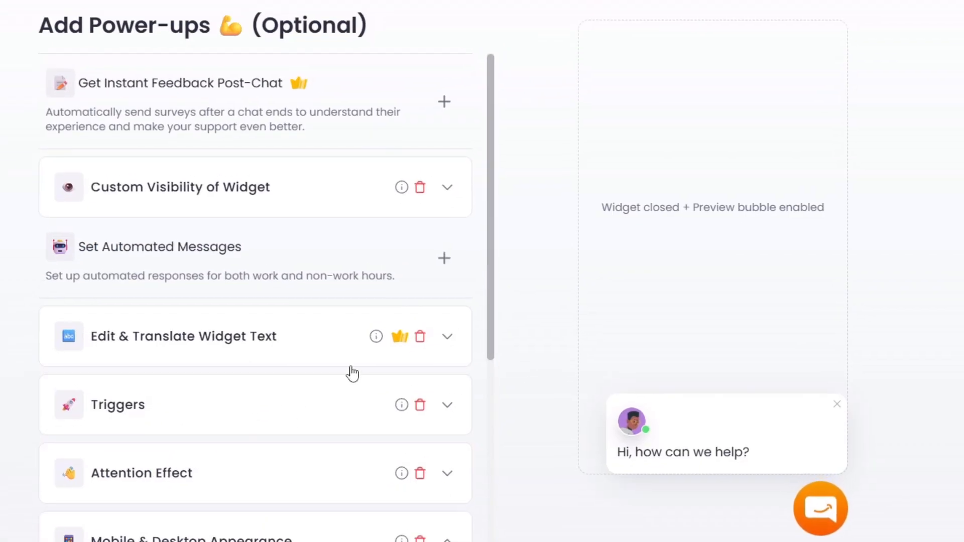
click(861, 36)
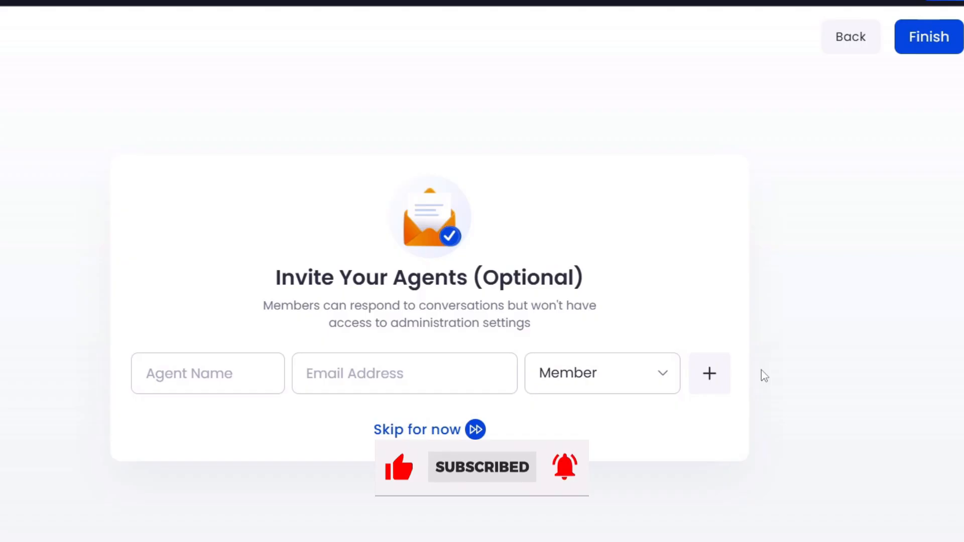
Step: Leave the agent invitation fields empty and finish the Chatway setup
click(219, 375)
click(242, 412)
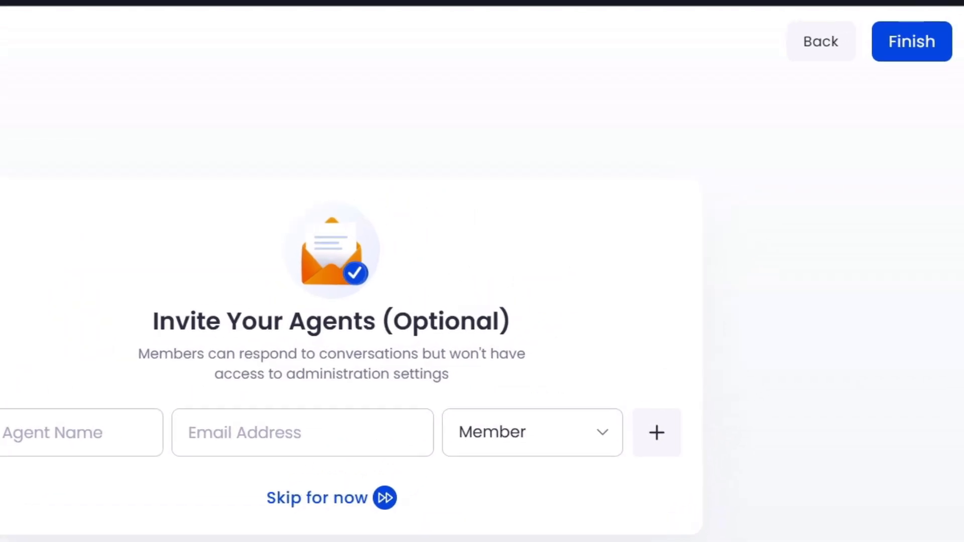
click(939, 44)
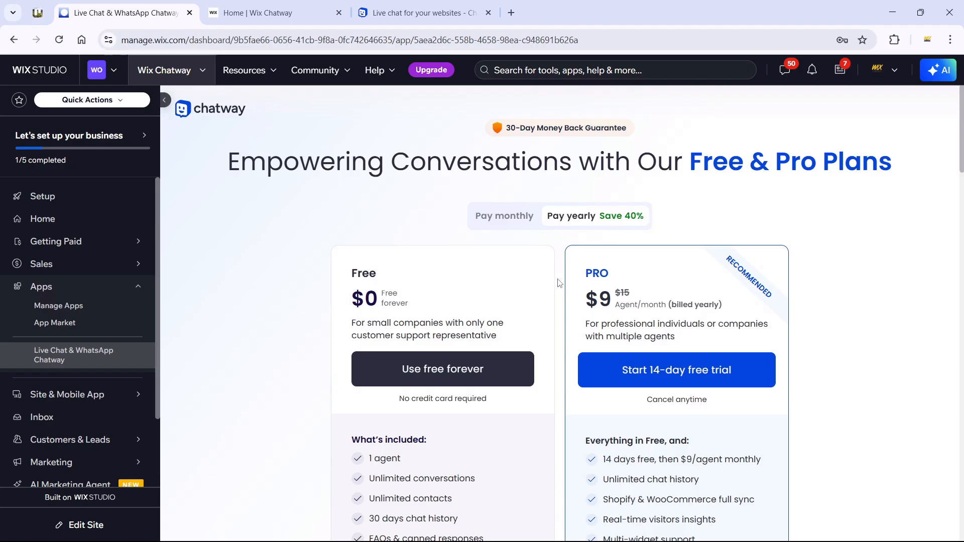
Step: Choose the free-forever plan and confirm with Get Started in the All Set popup
scroll(557, 282, down, 10)
scroll(557, 283, up, 6)
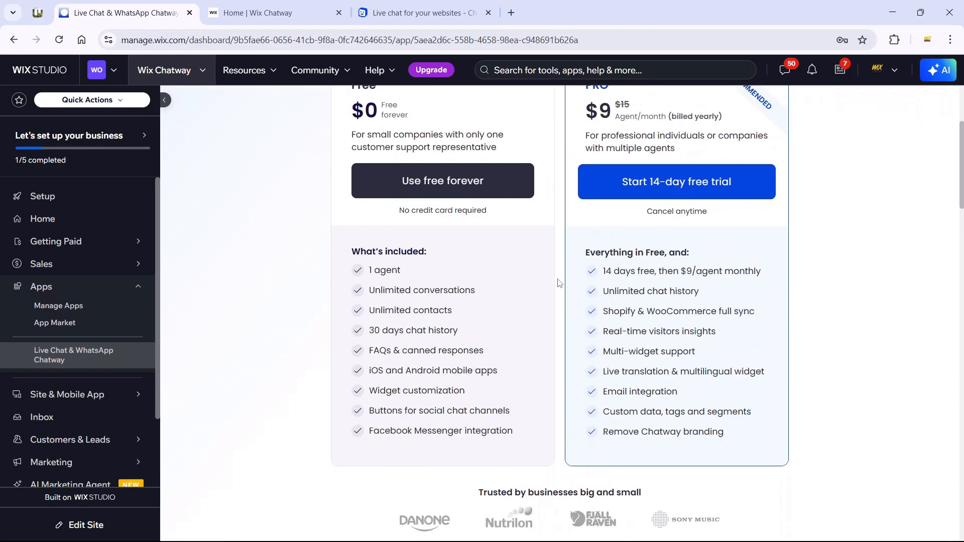
scroll(559, 282, up, 2)
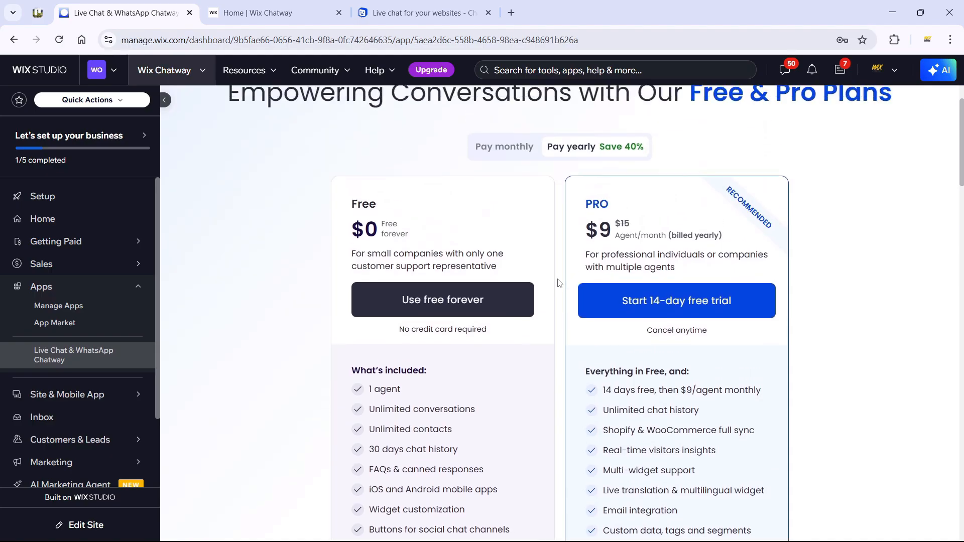
scroll(558, 283, up, 1)
scroll(558, 283, down, 2)
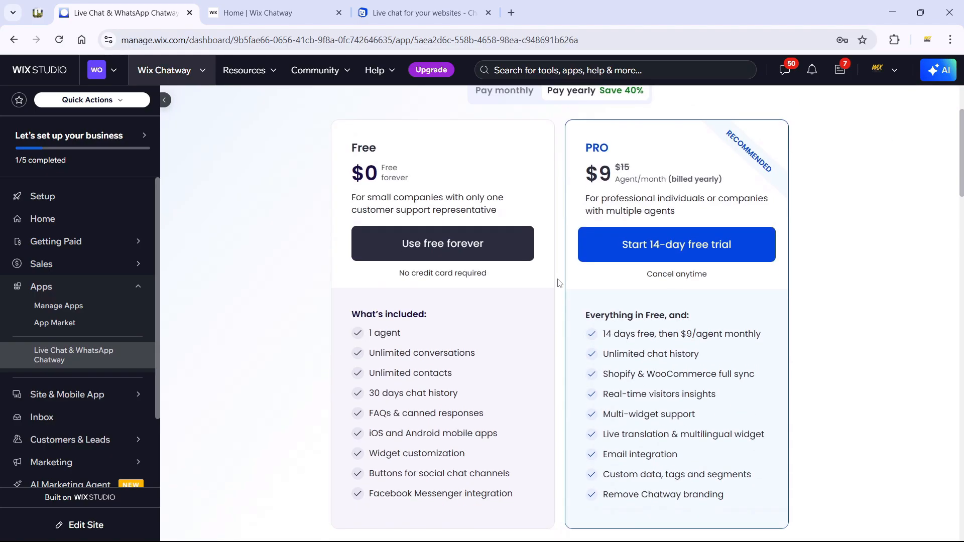
click(417, 254)
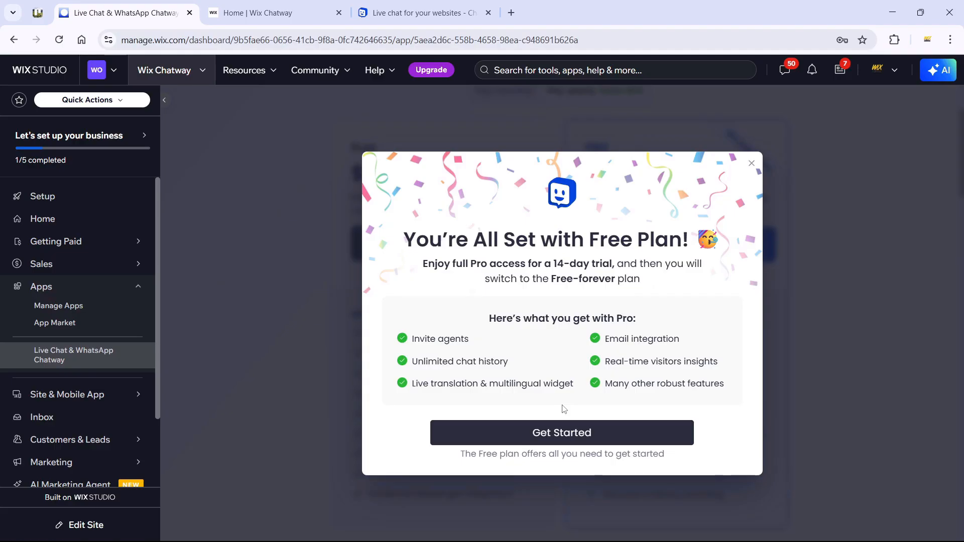
click(558, 432)
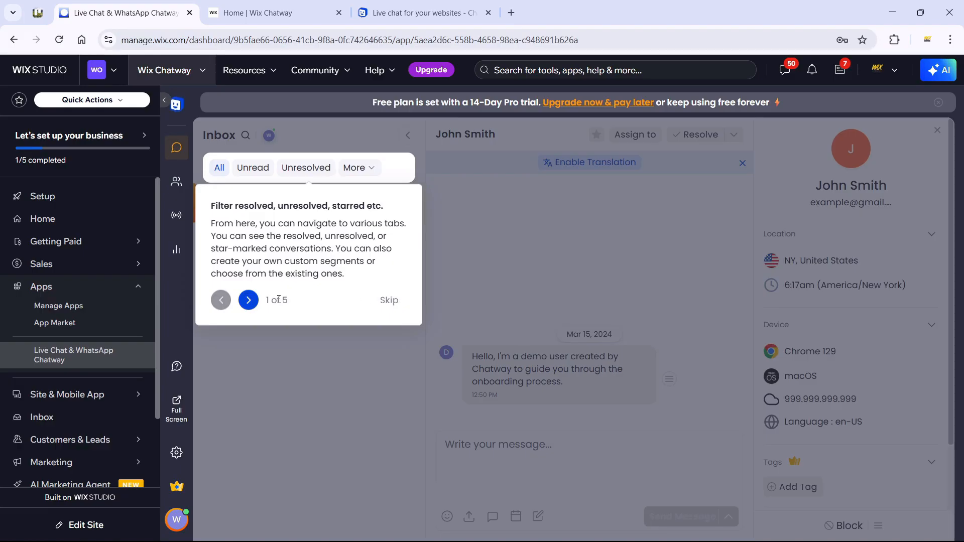
Step: Step through all five inbox onboarding tour steps and end the tour with Done
click(248, 299)
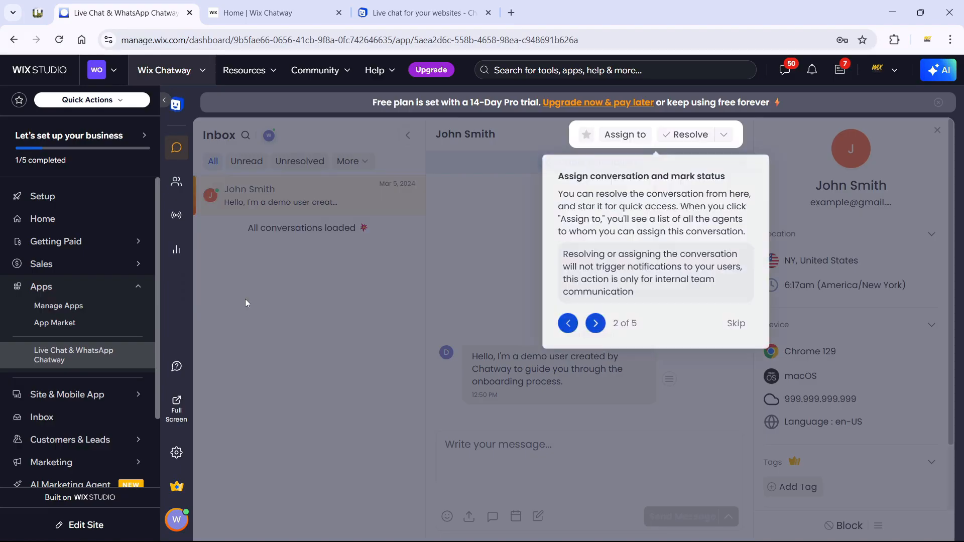
click(596, 325)
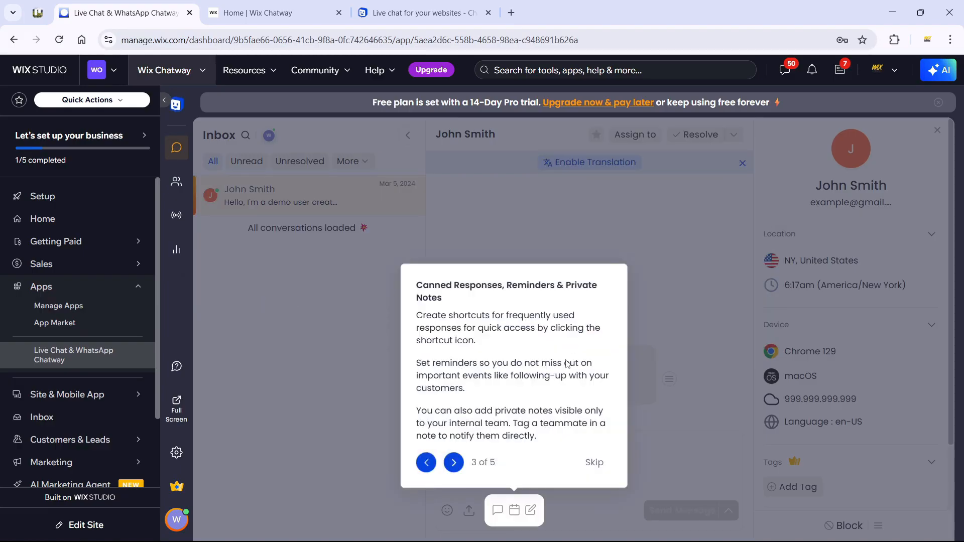
click(453, 462)
click(575, 248)
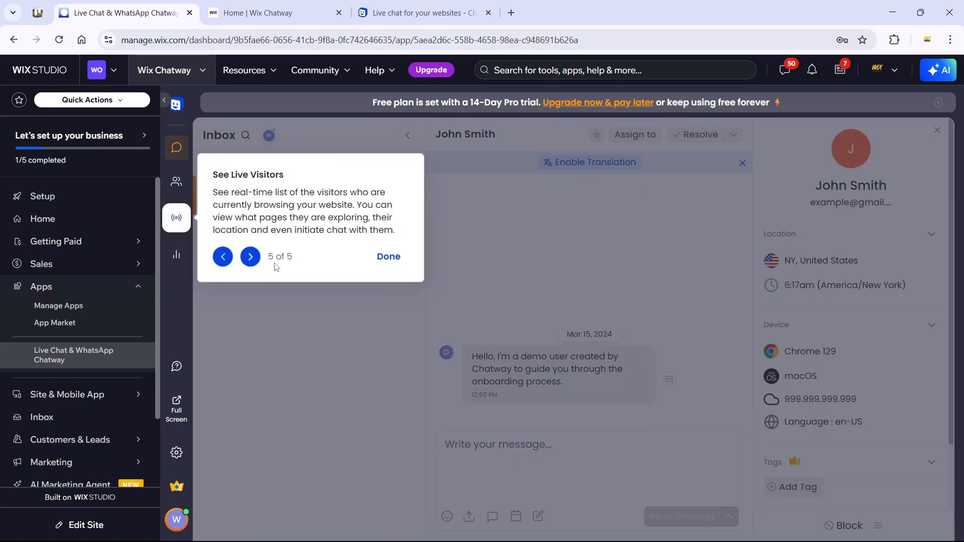
click(394, 260)
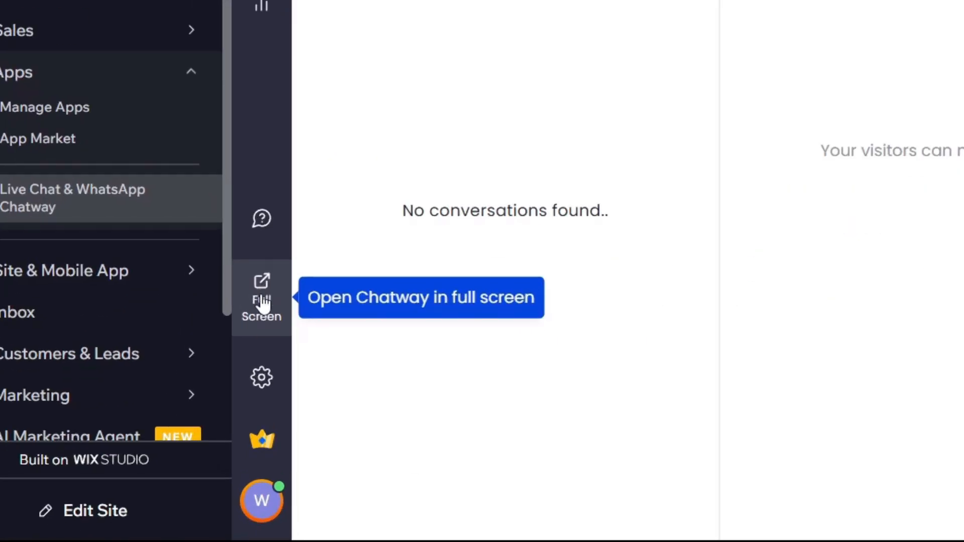
Step: Open Chatway full screen in a new tab and dismiss the app download prompt
click(262, 301)
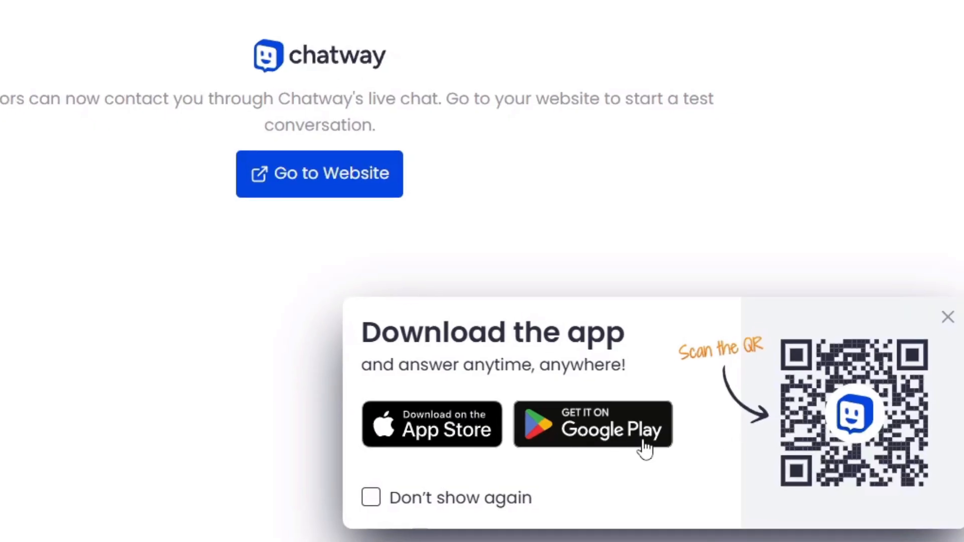
click(442, 499)
click(946, 321)
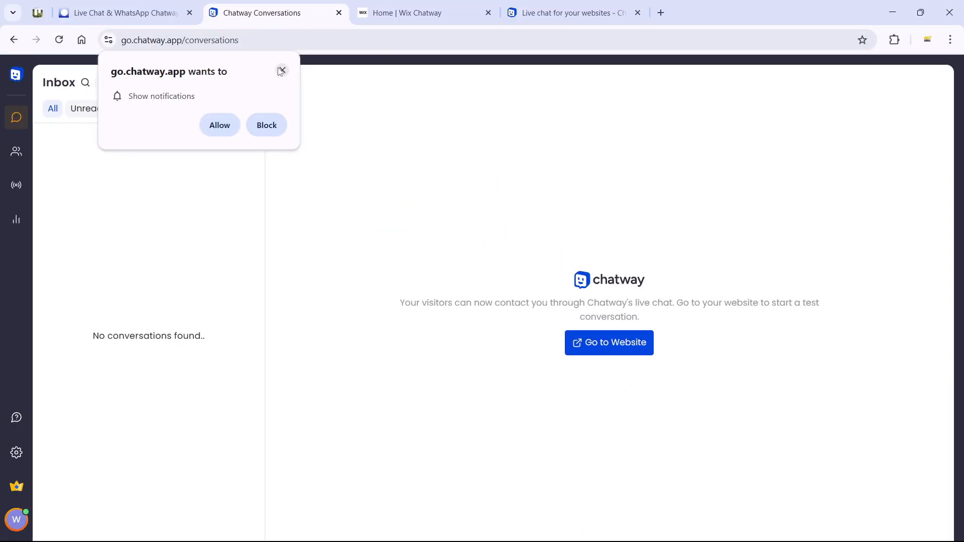
click(282, 71)
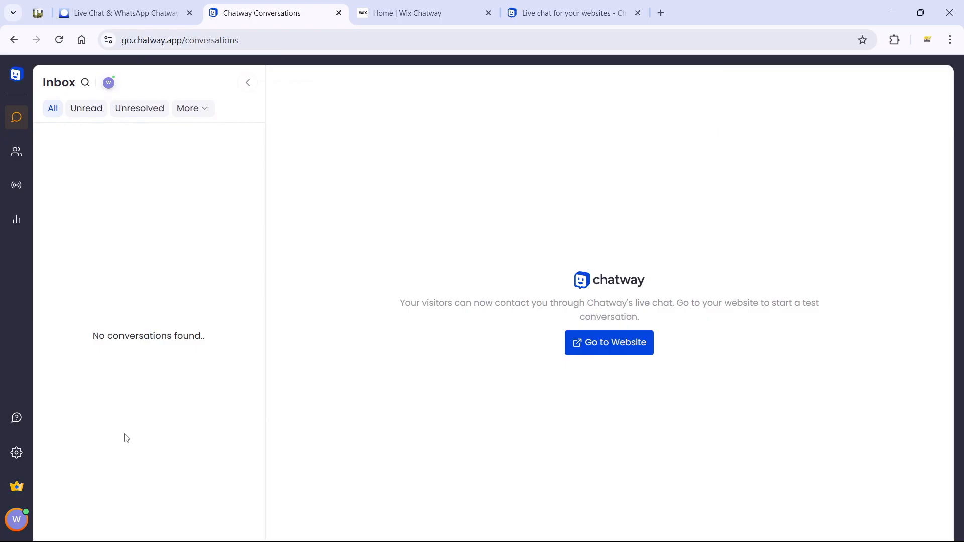
Step: Block go.chatway.app notifications, then switch back through the browser tabs
click(16, 453)
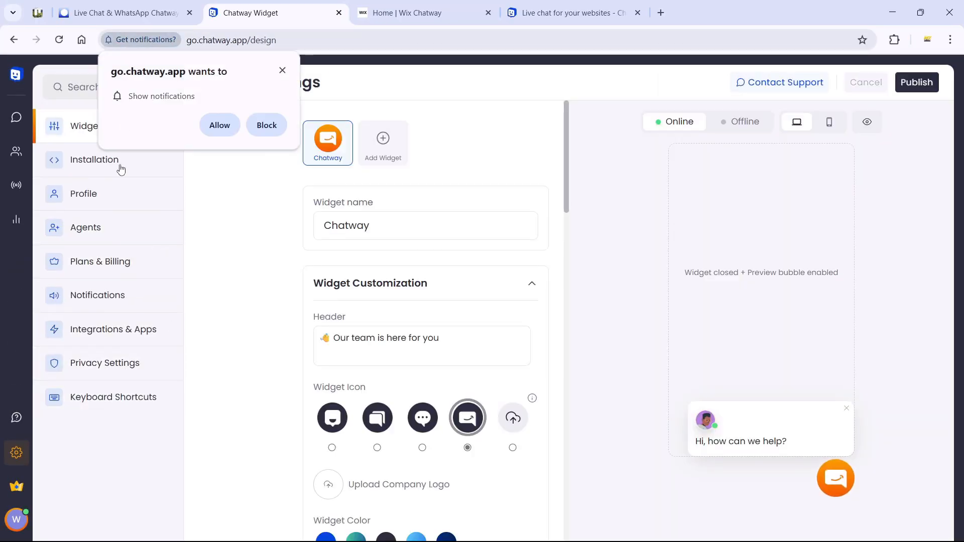
click(262, 125)
click(120, 12)
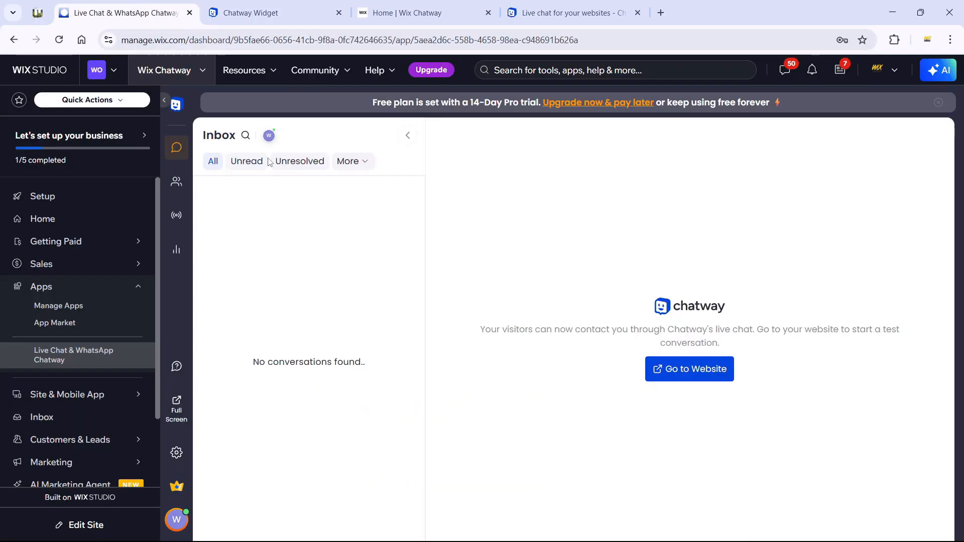
click(271, 13)
Step: Reload the live Wix site and open its Chatway chat widget
click(399, 13)
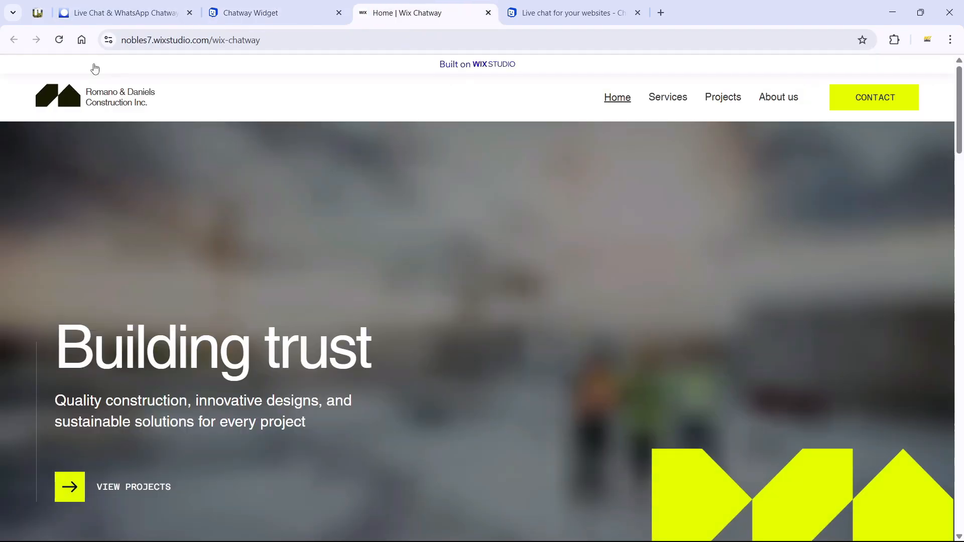
click(59, 41)
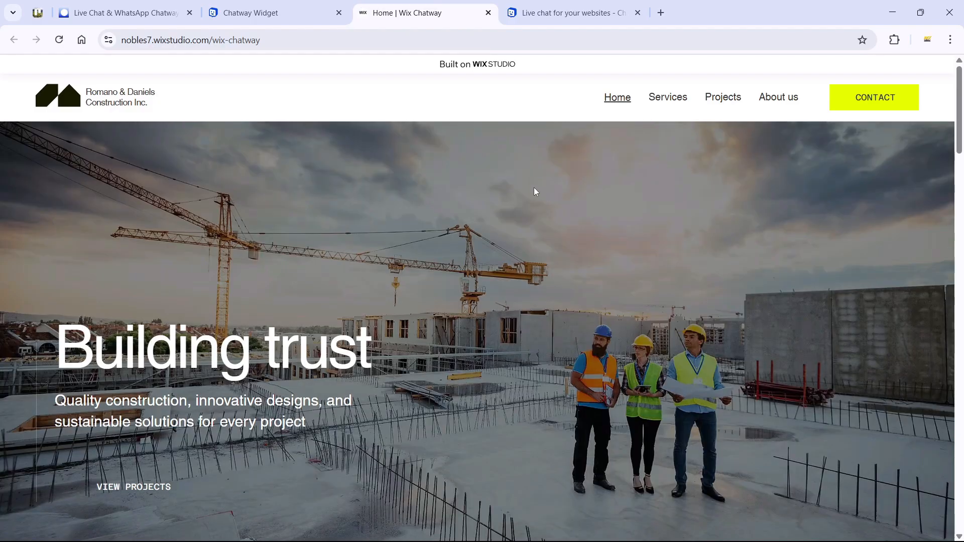
scroll(688, 306, down, 8)
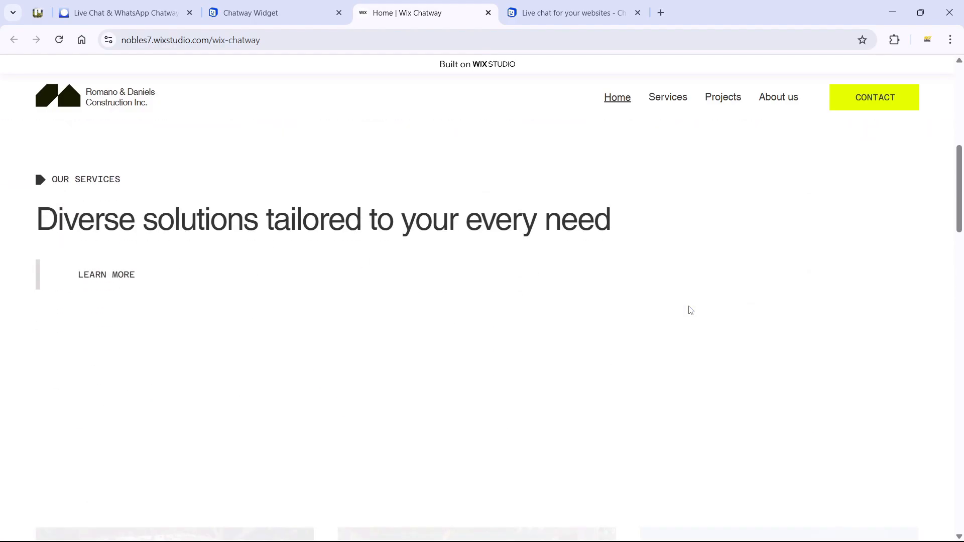
scroll(688, 307, up, 5)
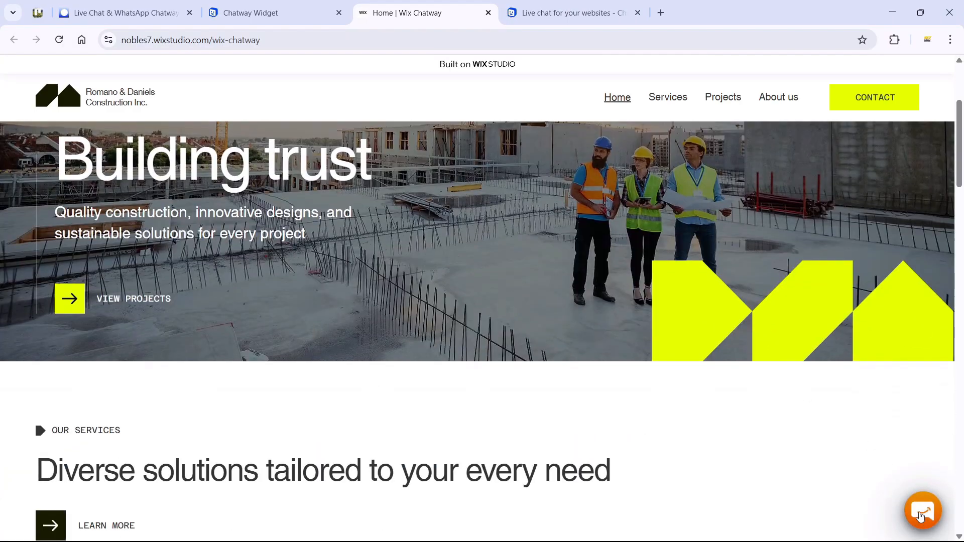
scroll(615, 423, down, 5)
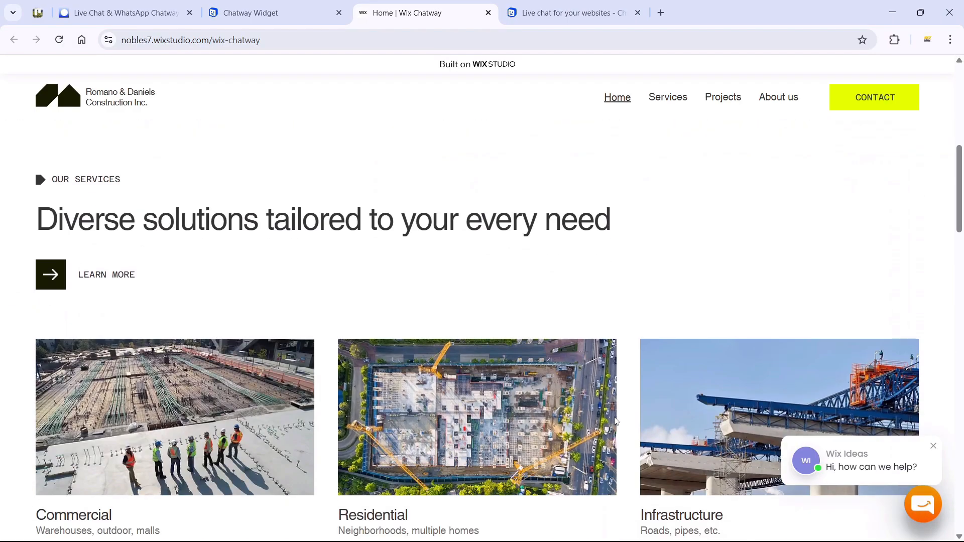
scroll(615, 421, down, 6)
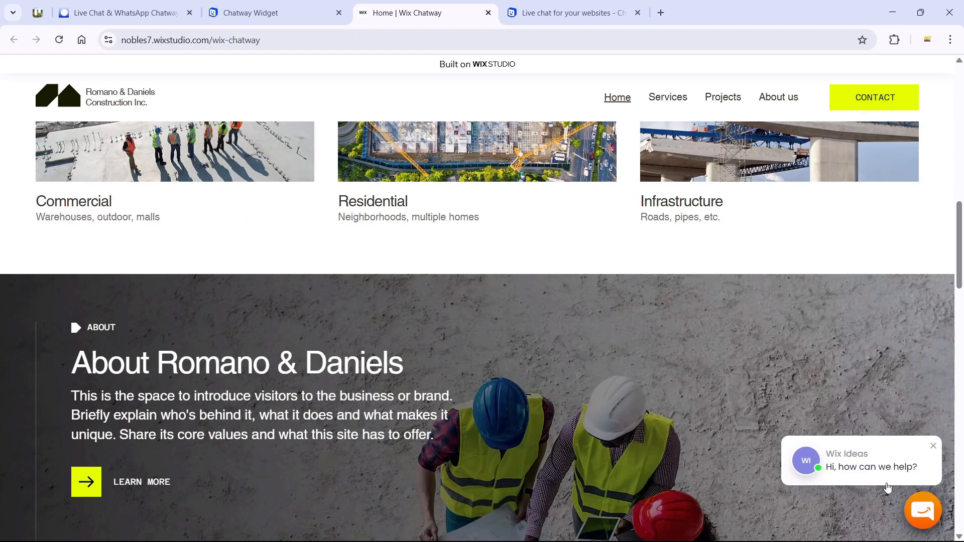
click(925, 512)
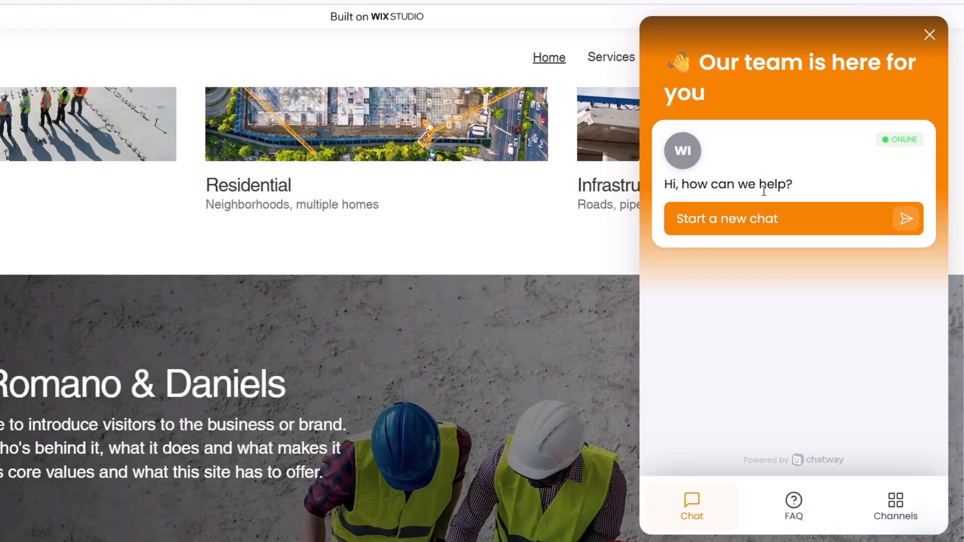
Step: Browse the widget's FAQ, including the order-tracking answer, and its contact channels
click(800, 507)
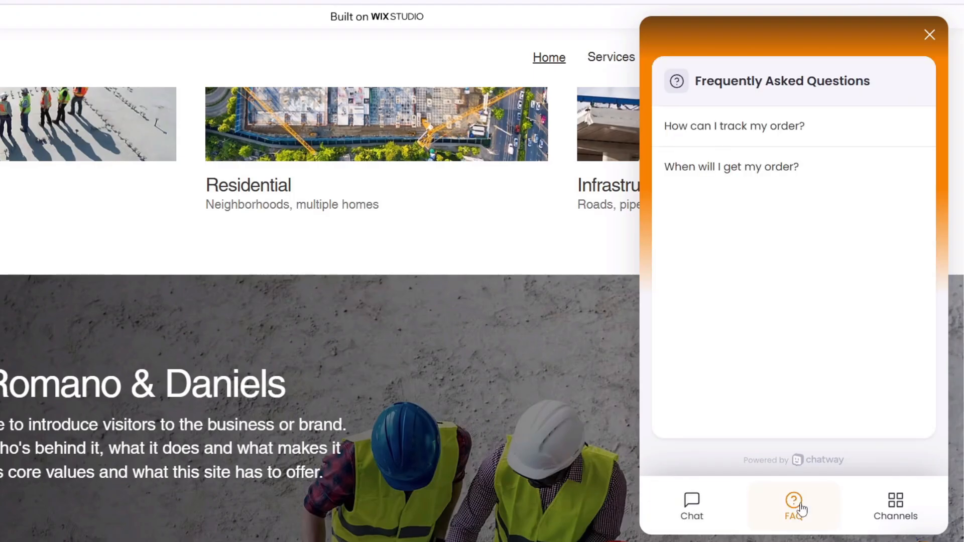
click(756, 138)
click(692, 93)
click(886, 499)
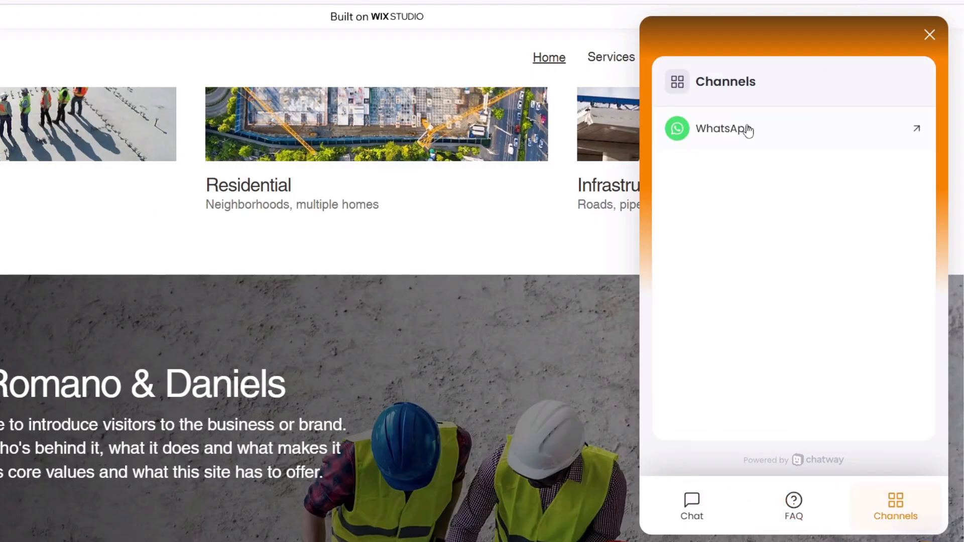
click(703, 509)
Step: Send 'Hi there. Please subscribe if you haven't yet.' with a winking-face emoji
click(780, 227)
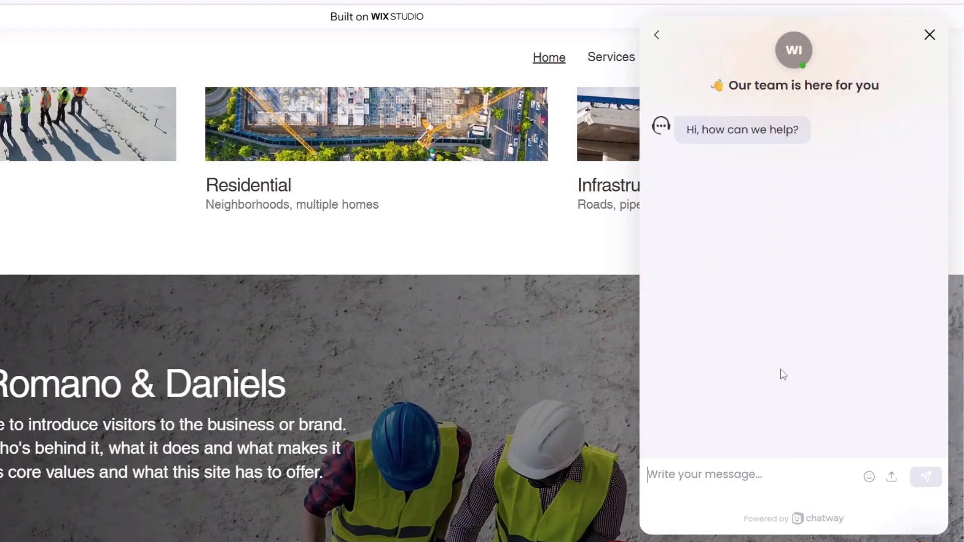
text(Hi there)
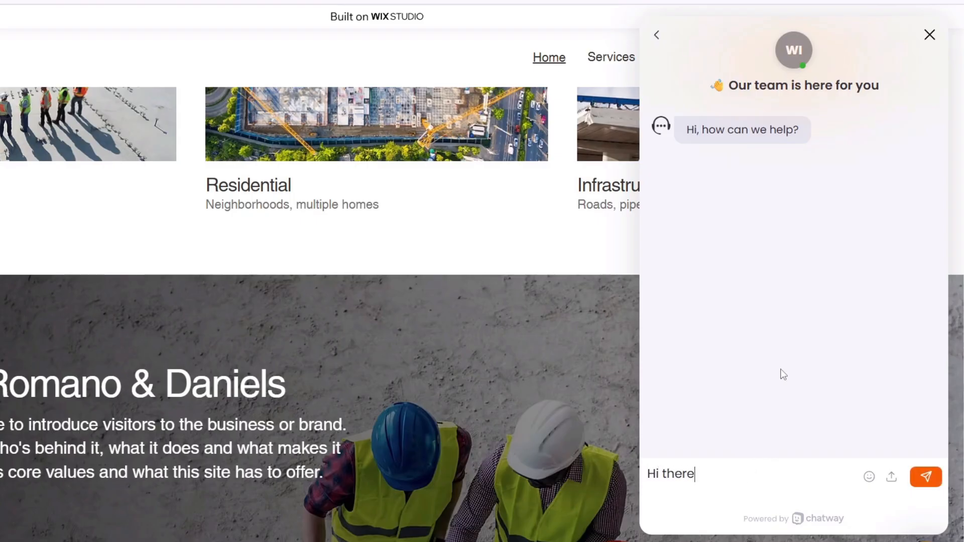
text(m Please subscribe if you haven't yet.)
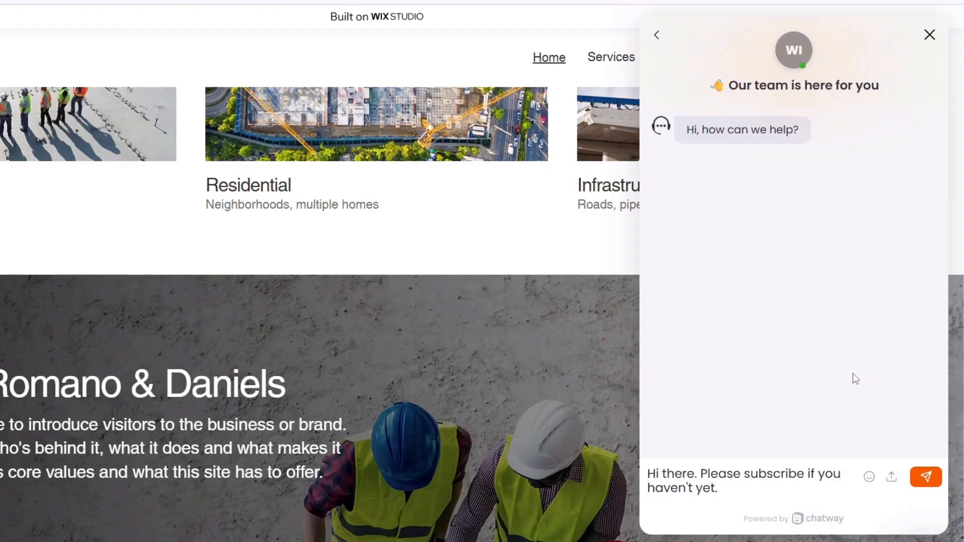
click(868, 477)
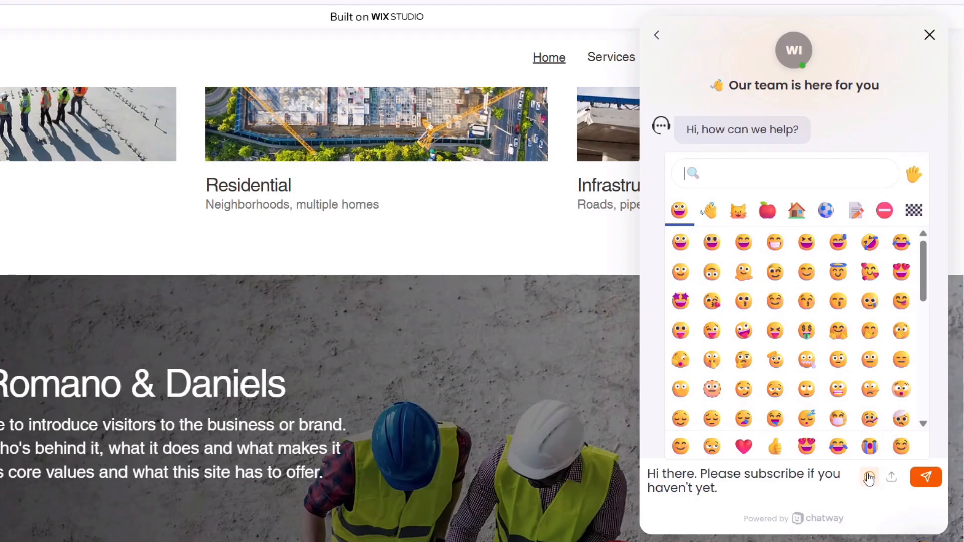
click(774, 272)
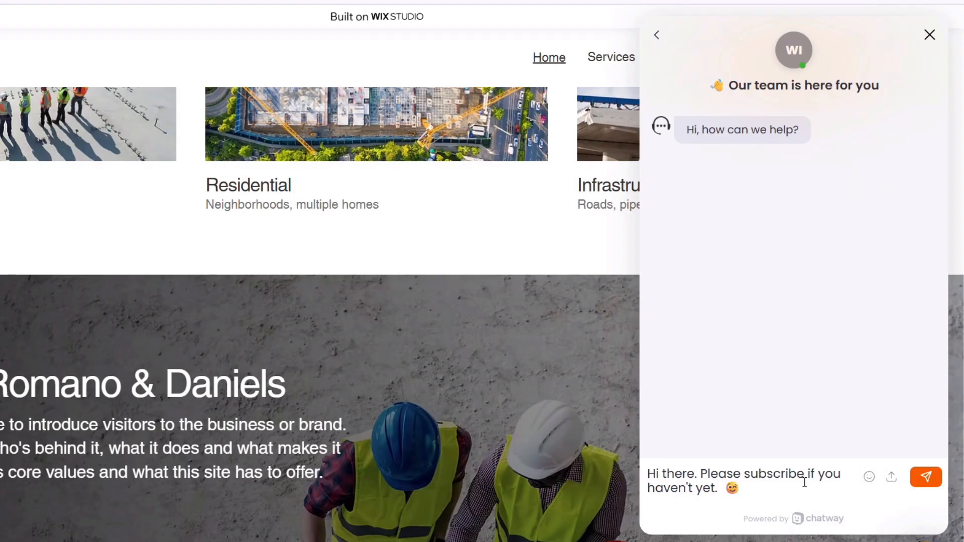
key(Return)
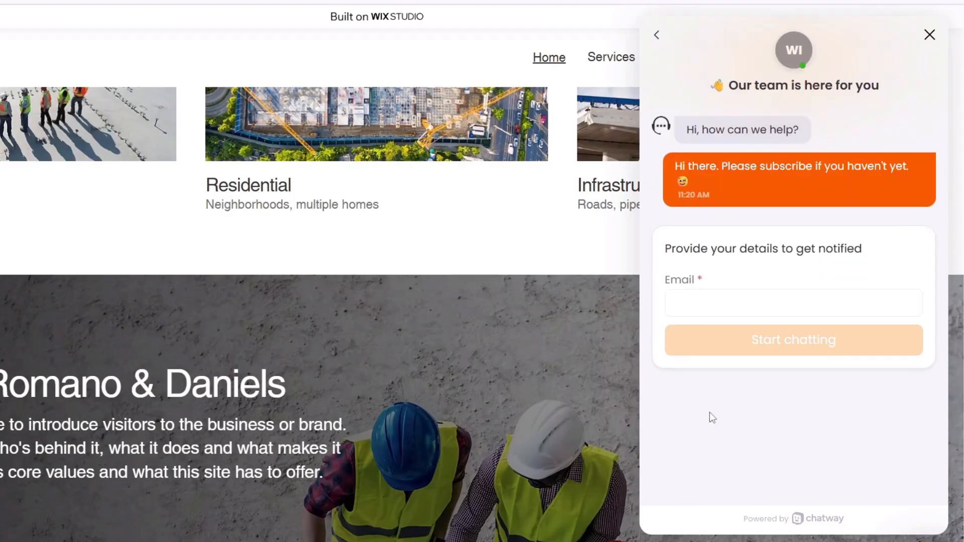
Step: Enter the visitor's email address, fix its typos, and submit it to start chatting
click(713, 303)
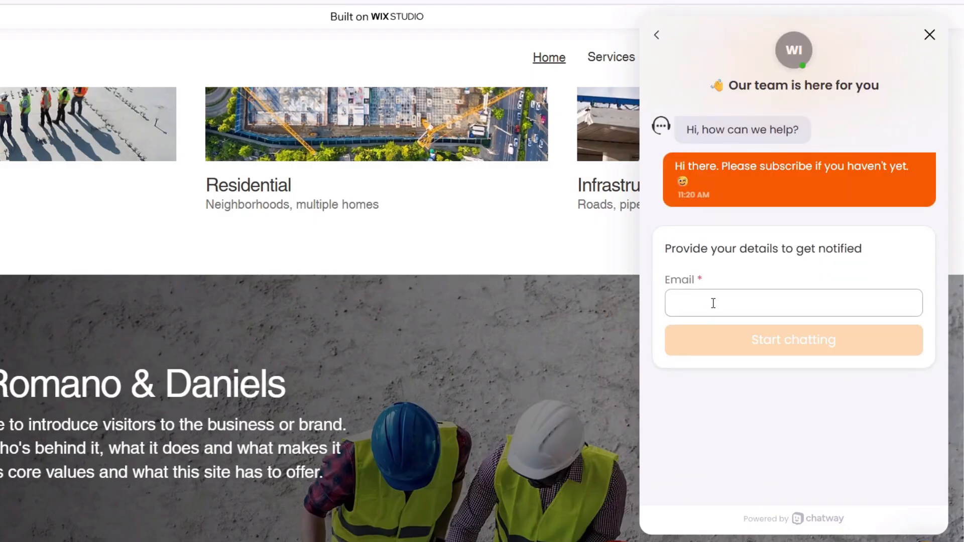
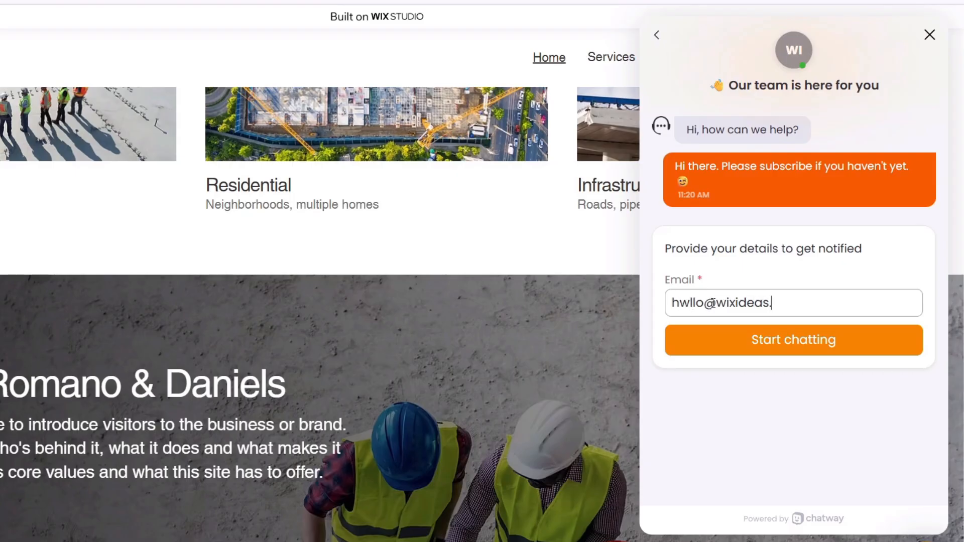
click(691, 303)
key(BackSpace)
text(w)
key(BackSpace)
text(e)
click(701, 404)
click(772, 344)
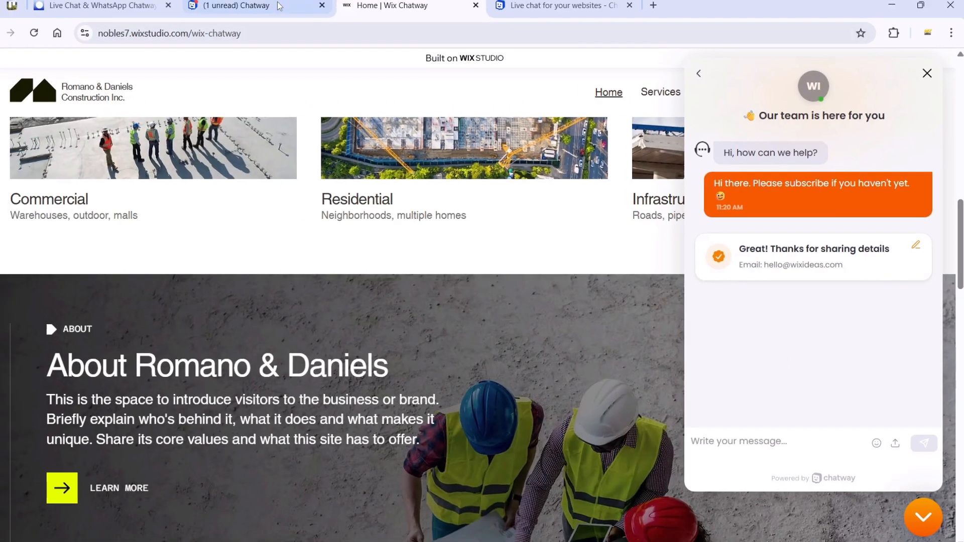
click(263, 5)
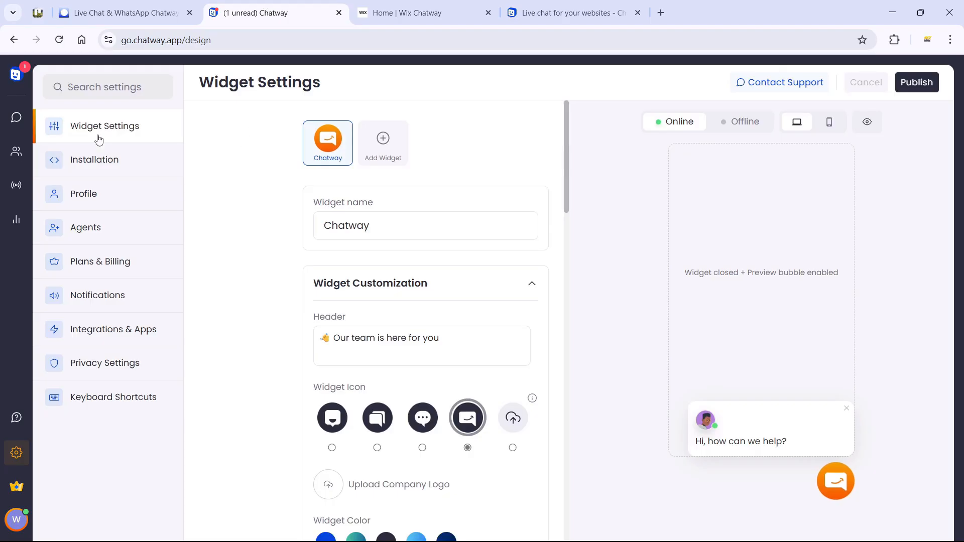
Step: Open the Teal visitor's subscribe conversation in the Wix dashboard inbox and review their details
click(16, 117)
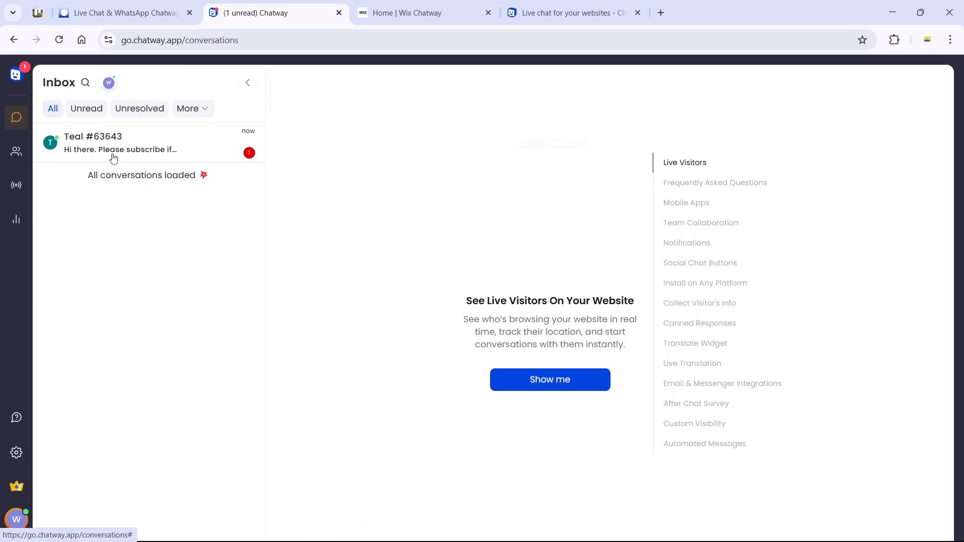
click(121, 13)
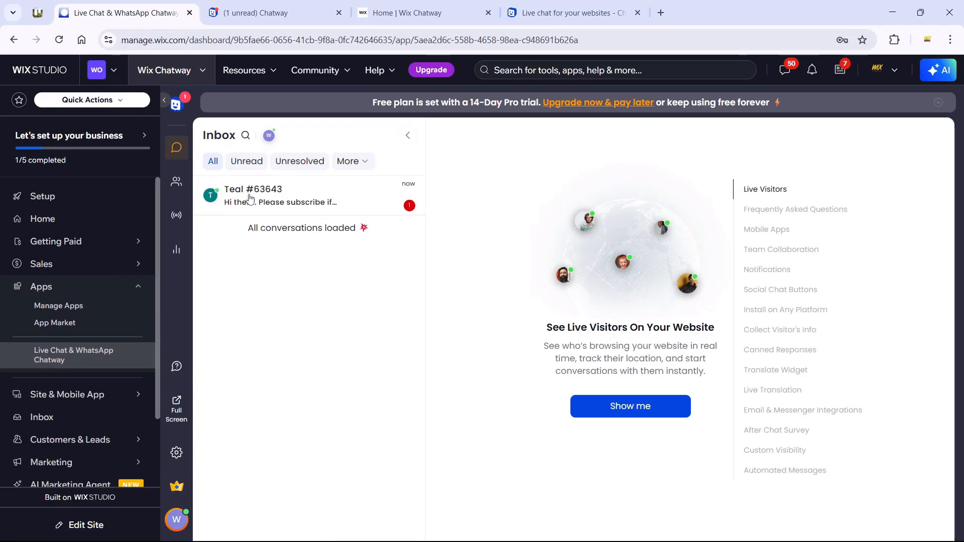
click(343, 204)
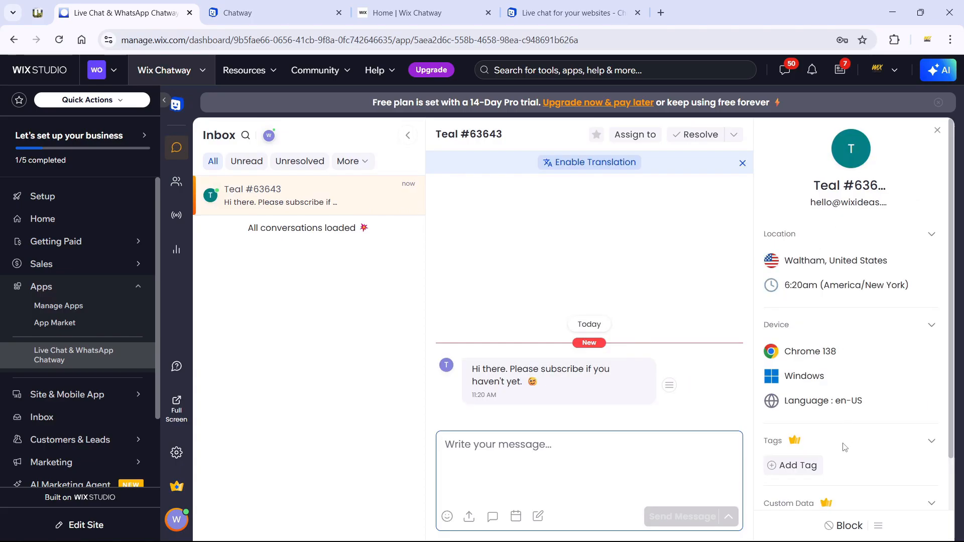
scroll(845, 446, down, 2)
scroll(849, 441, up, 2)
scroll(823, 271, down, 2)
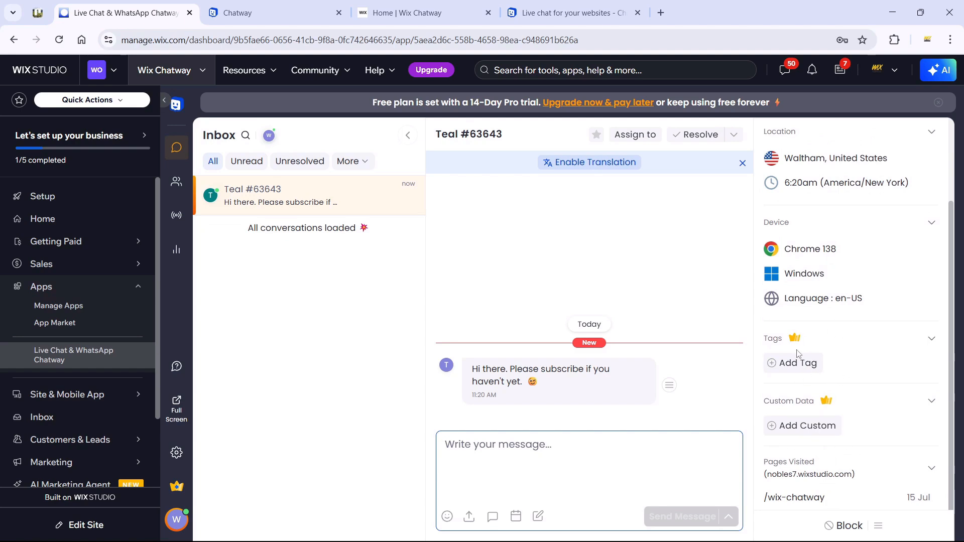
Step: Tag the conversation with a new pink 'New Customer' tag
click(798, 362)
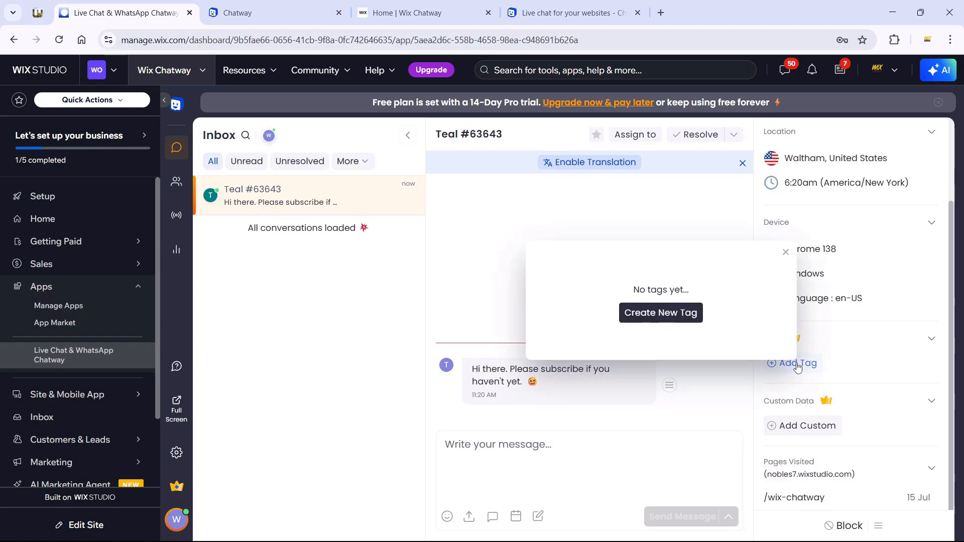
click(651, 320)
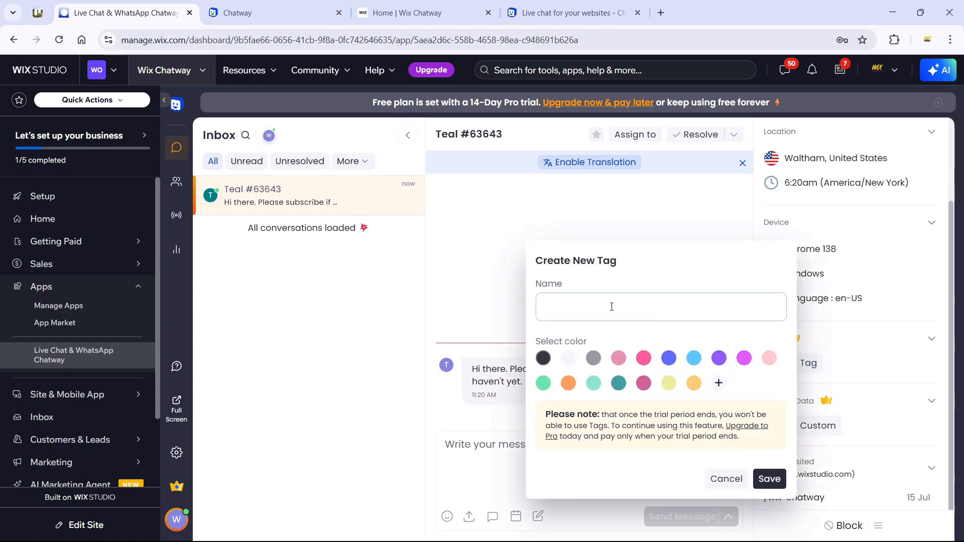
text(New Customer)
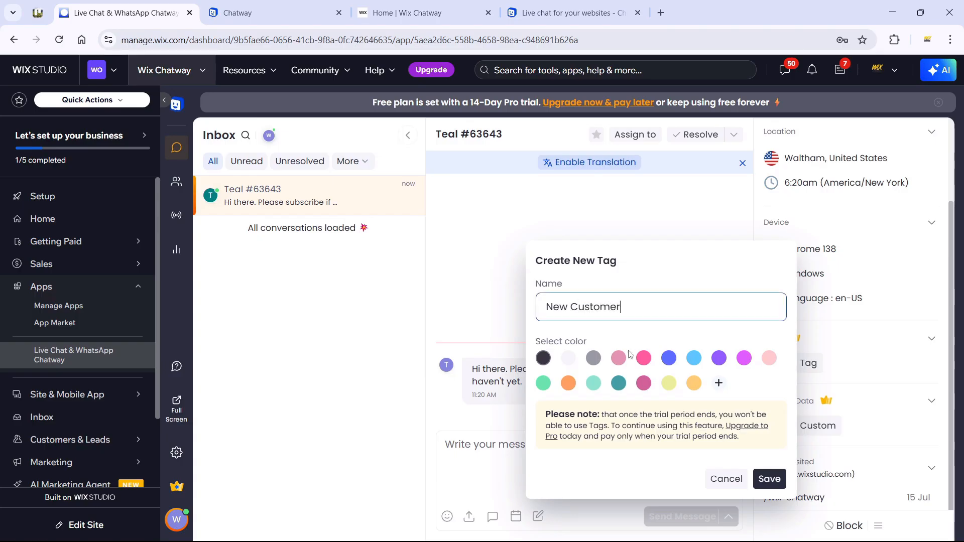
click(618, 358)
click(764, 478)
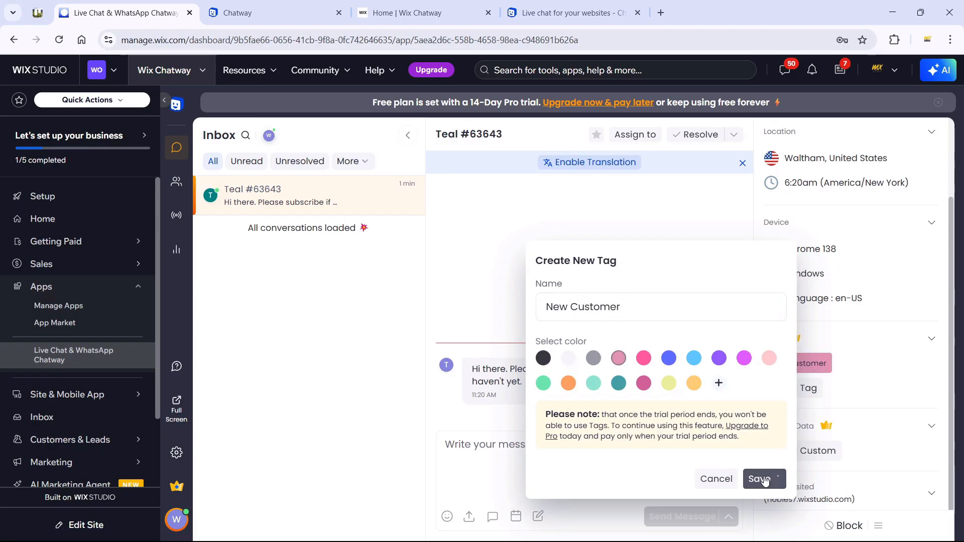
click(864, 387)
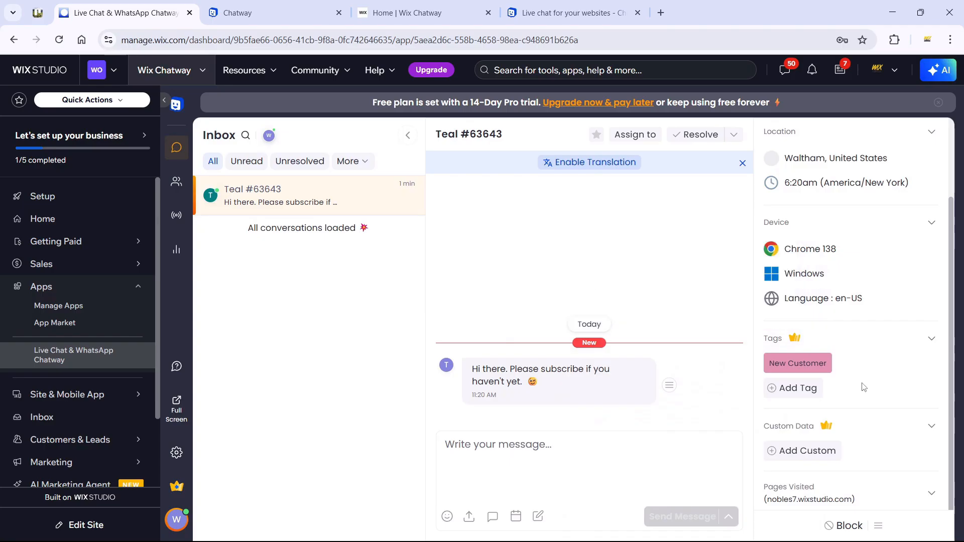
Step: Add visitor custom data entries Customer: Yes and Subscribed: No
click(804, 453)
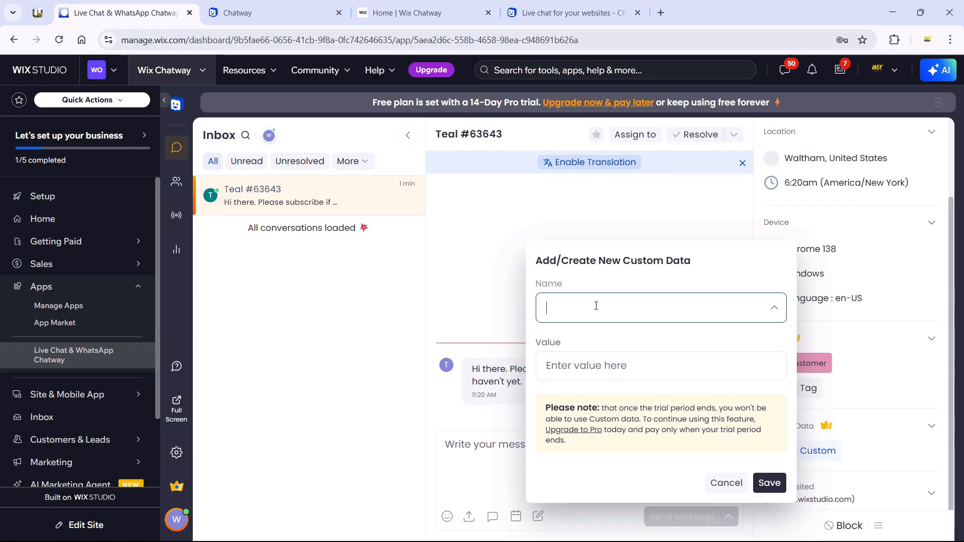
text(Customer)
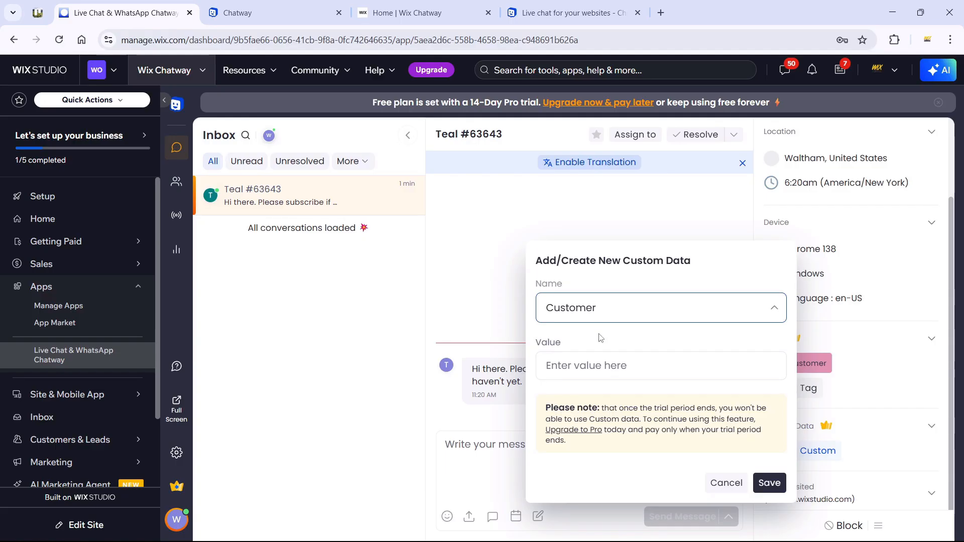
click(601, 360)
text(Yes)
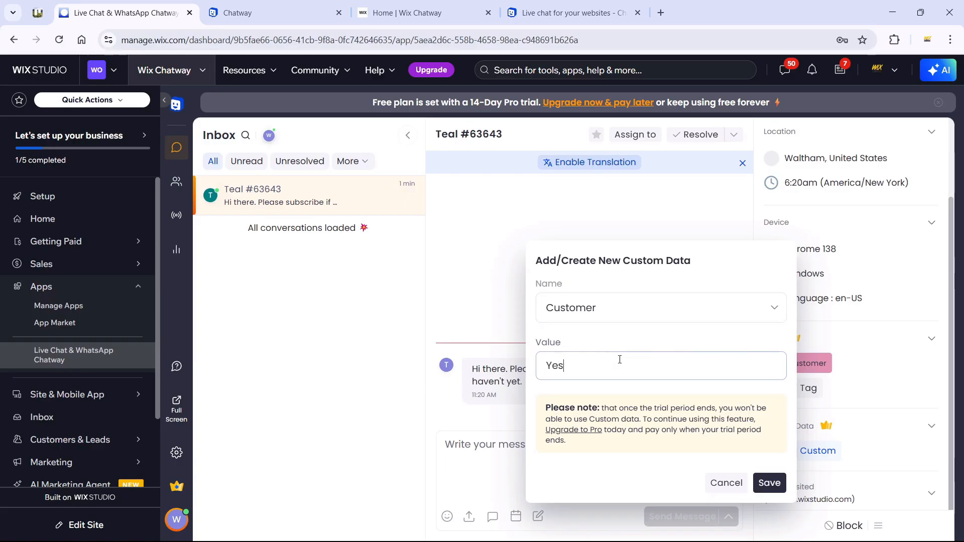
click(769, 483)
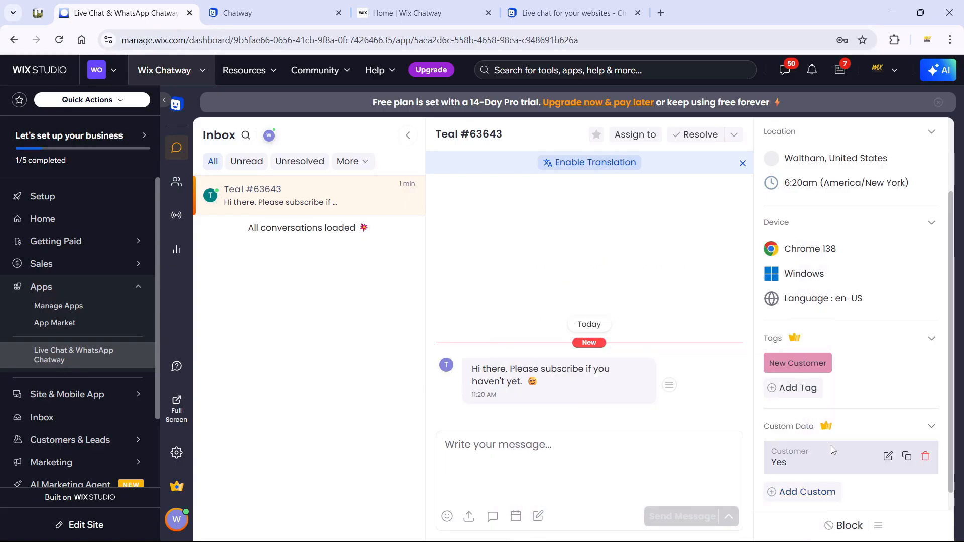
scroll(808, 432, down, 1)
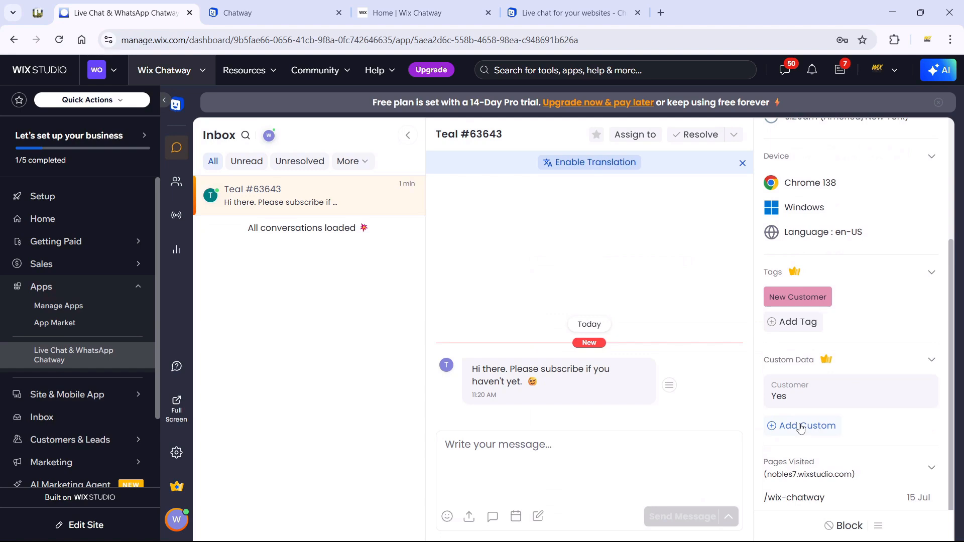
click(801, 427)
text(Subscribed)
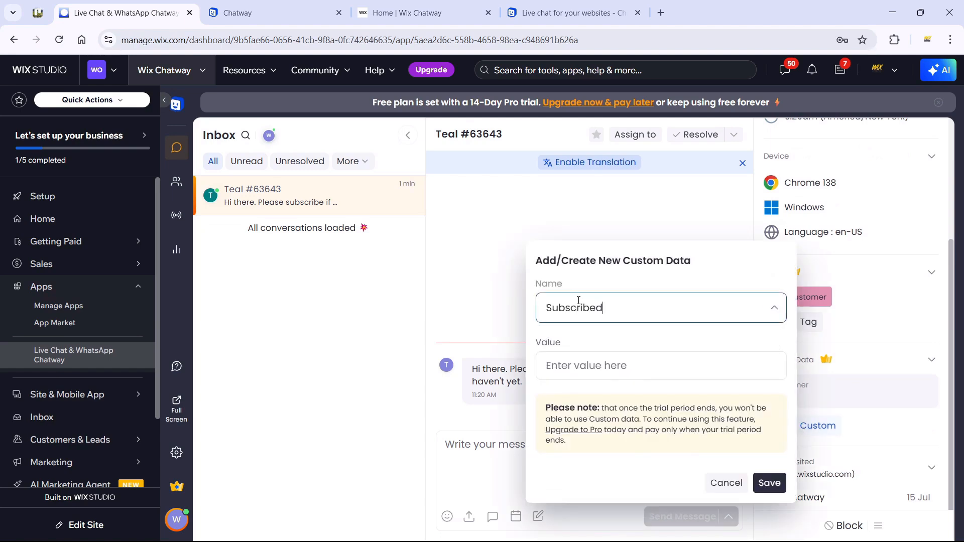
click(619, 365)
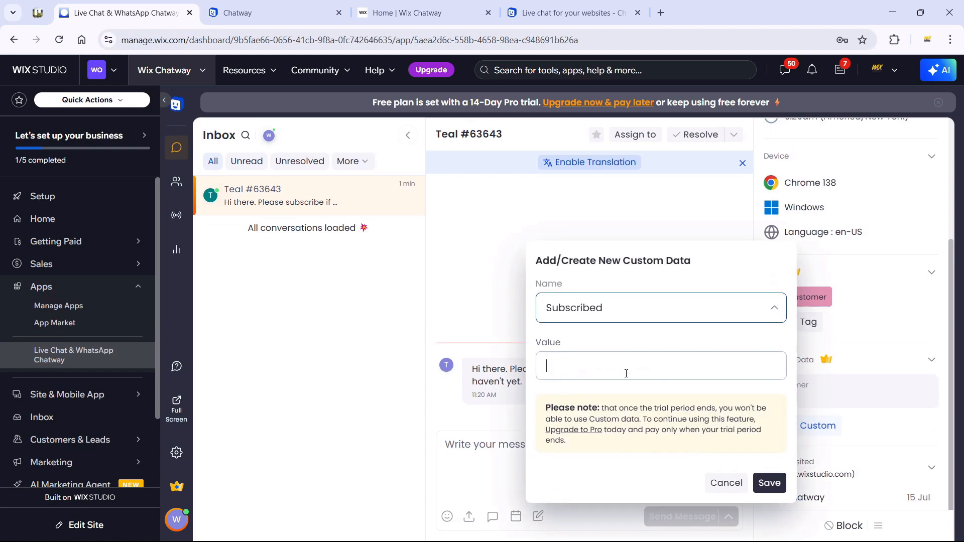
text(No)
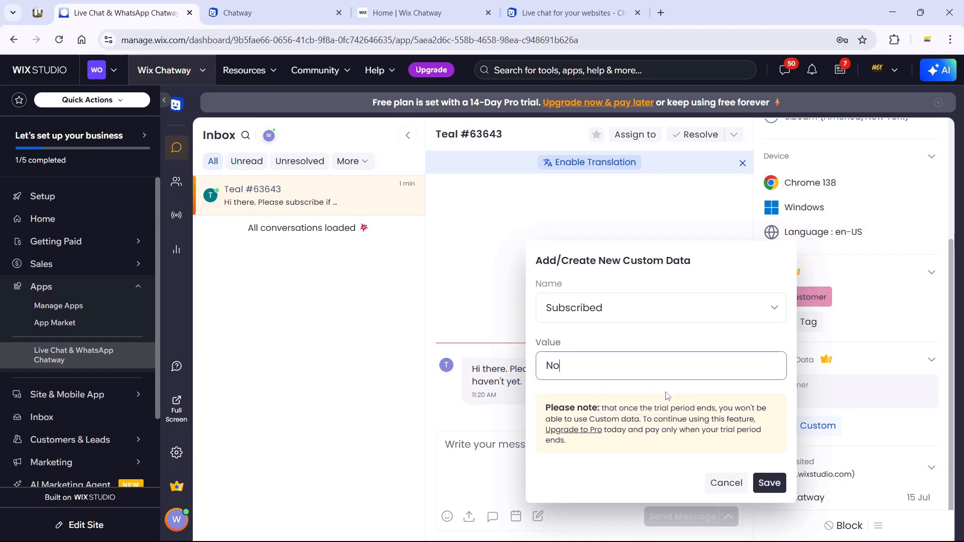
click(769, 483)
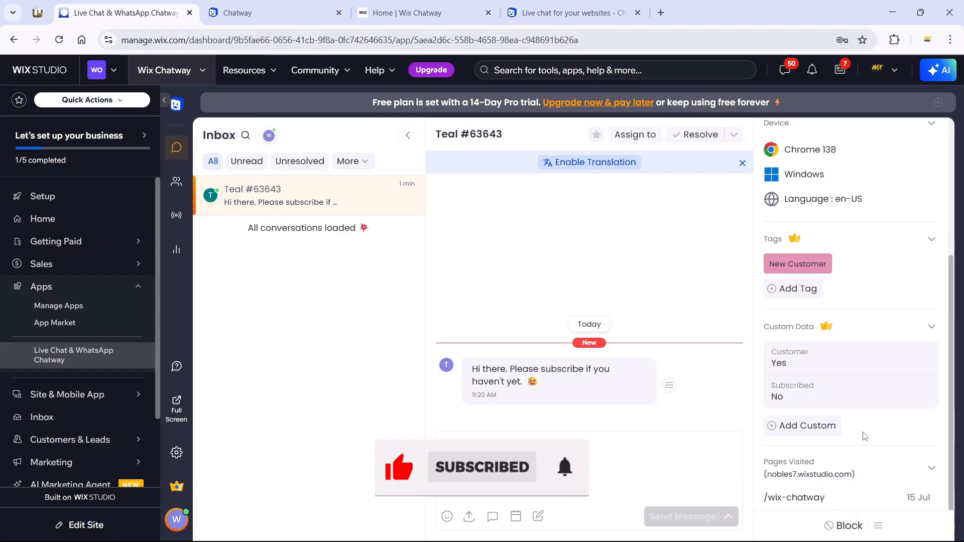
scroll(853, 441, up, 4)
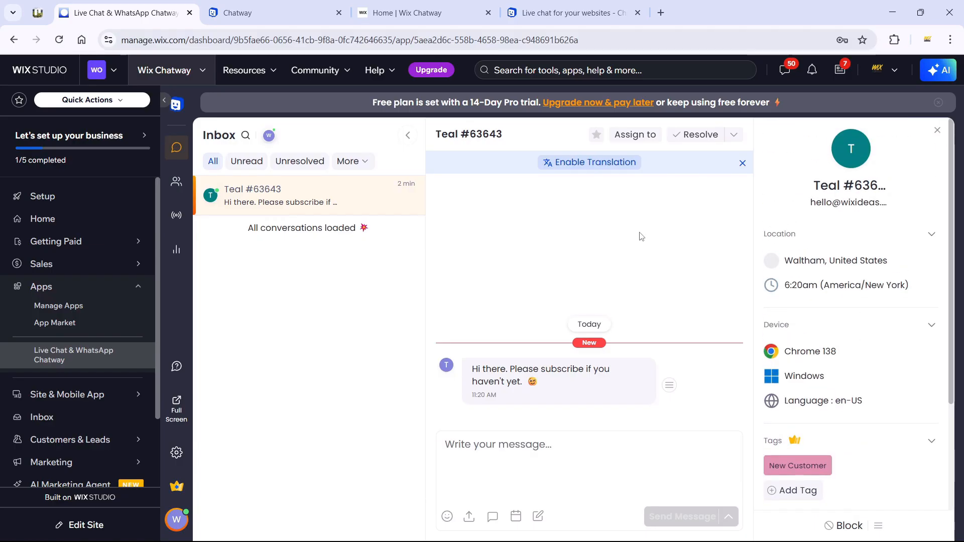
Step: Assign the conversation to Wix Ideas and copy the visitor's email address
click(630, 134)
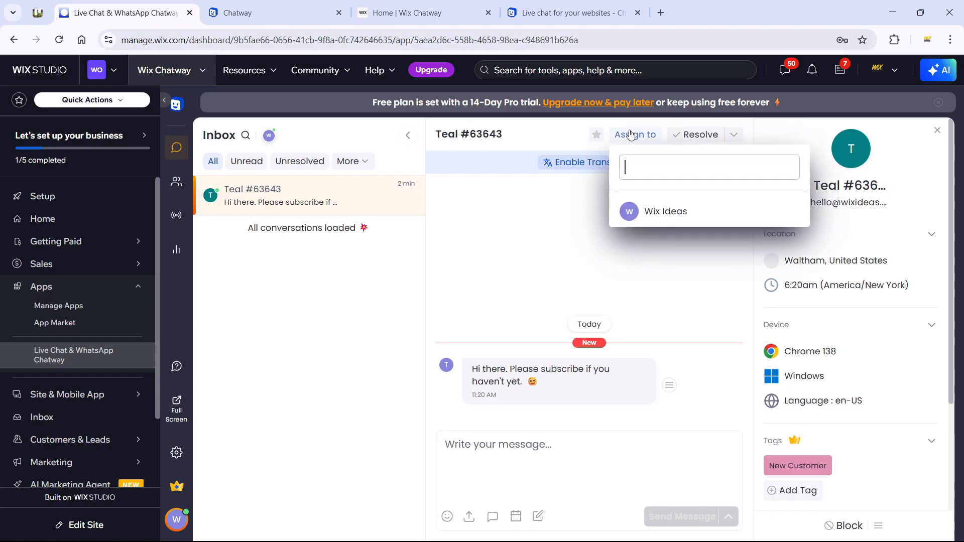
click(673, 212)
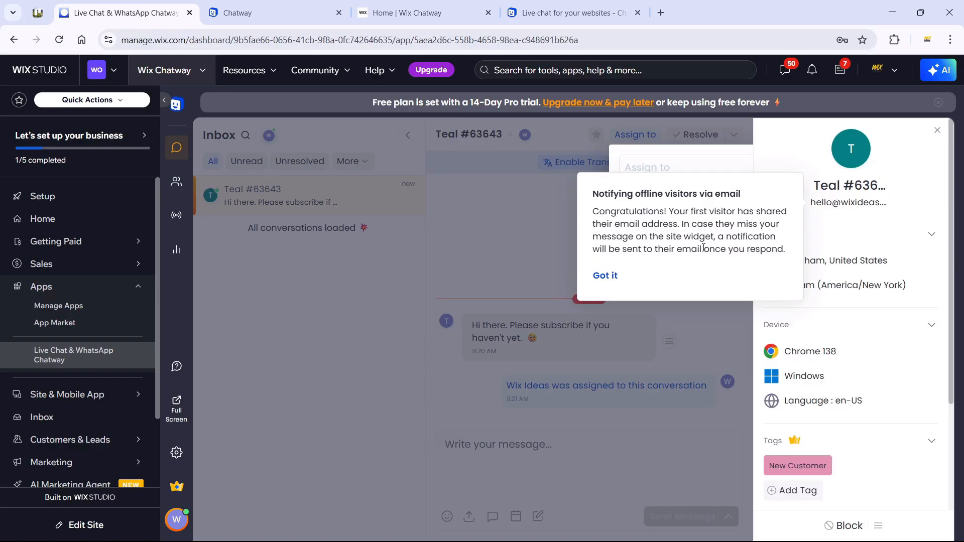
click(606, 275)
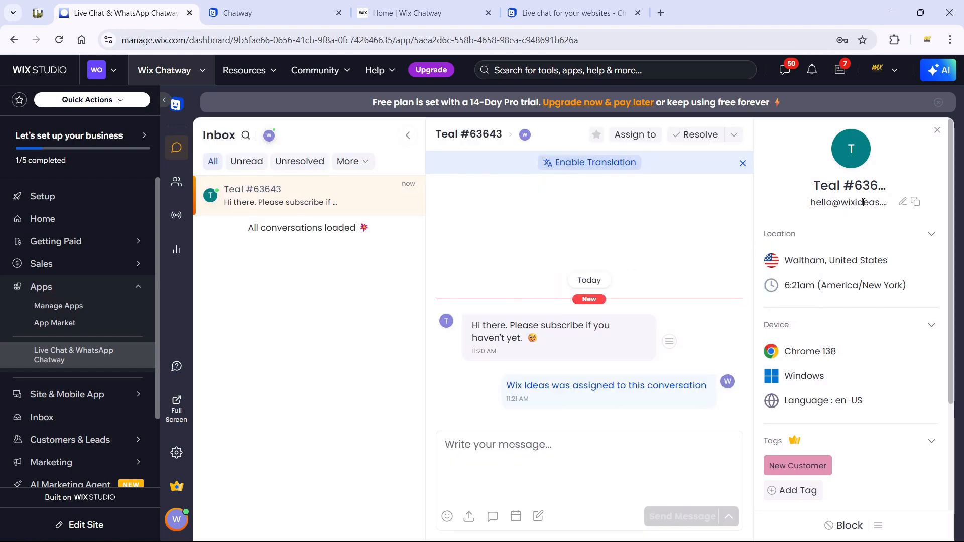
click(915, 201)
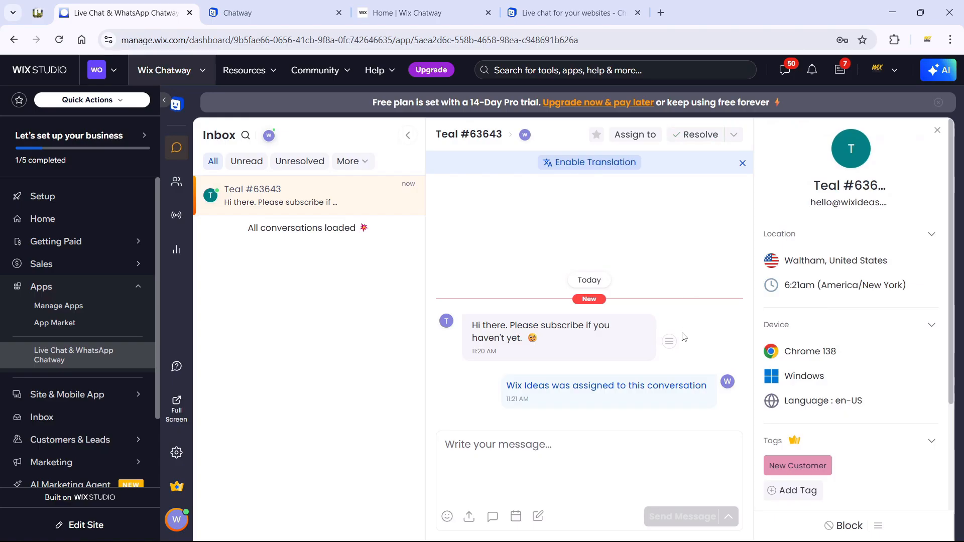
Step: Mark the conversation as resolved and dismiss the rating and reminder prompts
click(702, 135)
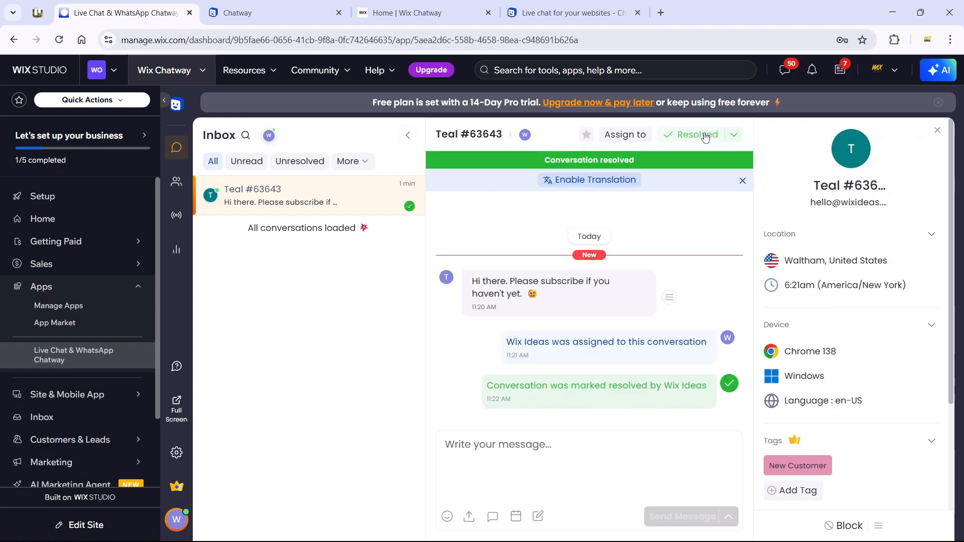
click(734, 135)
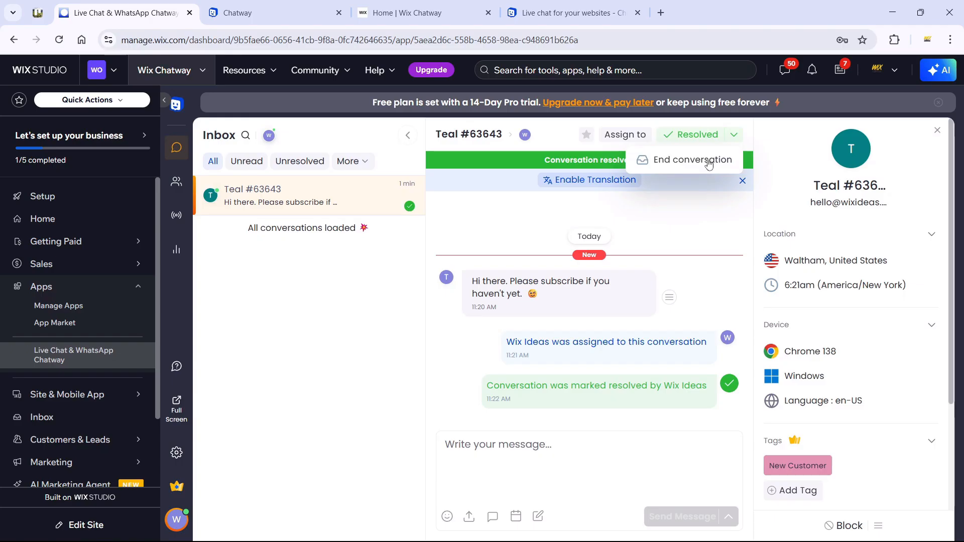
click(700, 189)
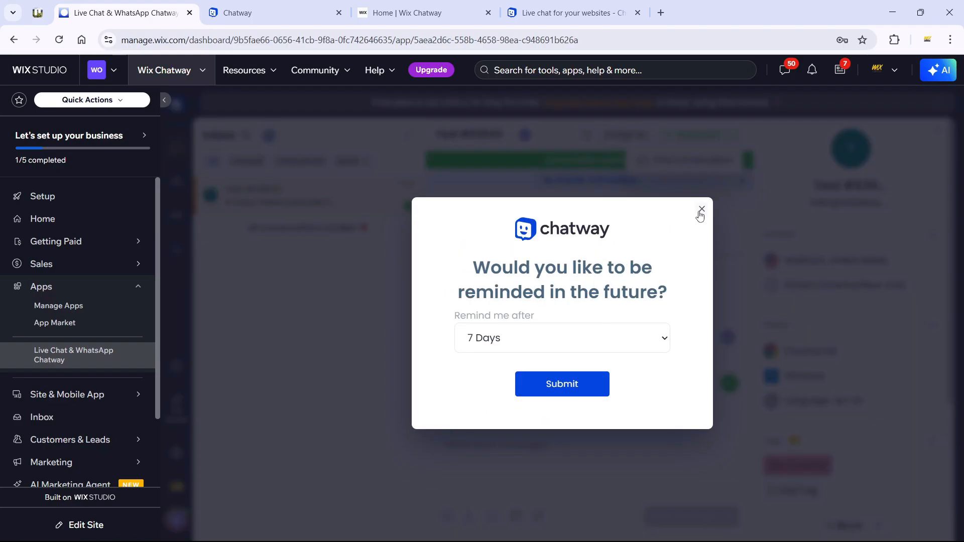
click(700, 209)
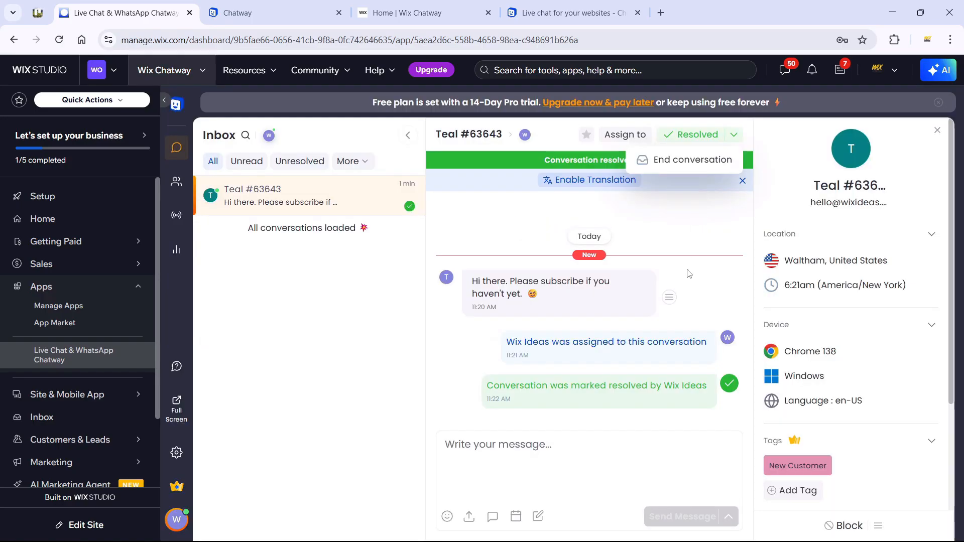
Step: Send a quoted 'Thank you.' reply to the visitor's message and check it on the live site
click(668, 300)
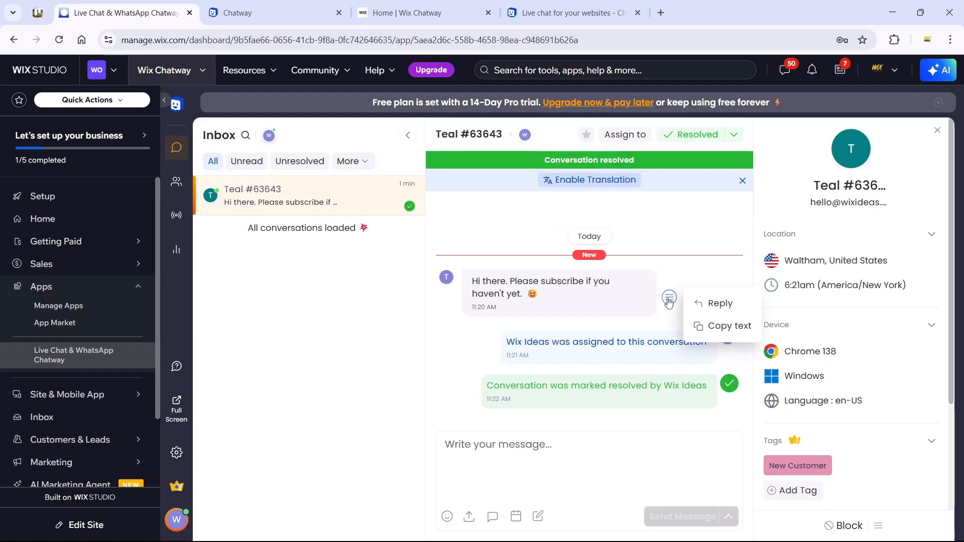
click(719, 303)
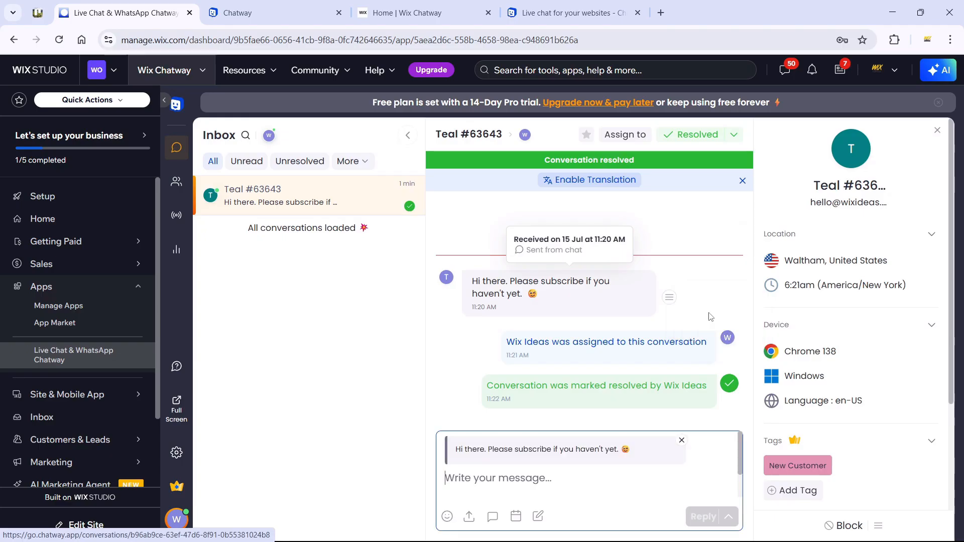
text(Th)
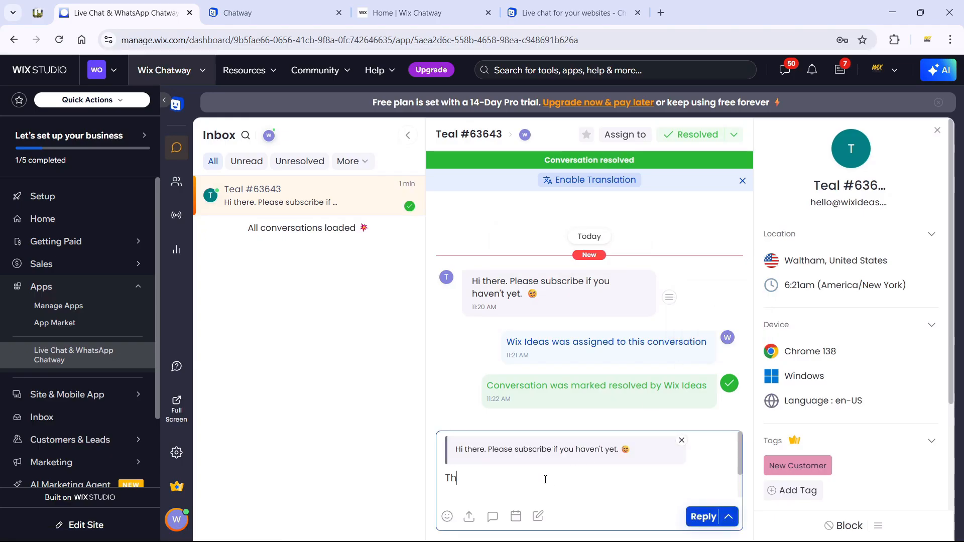
text(ank you.)
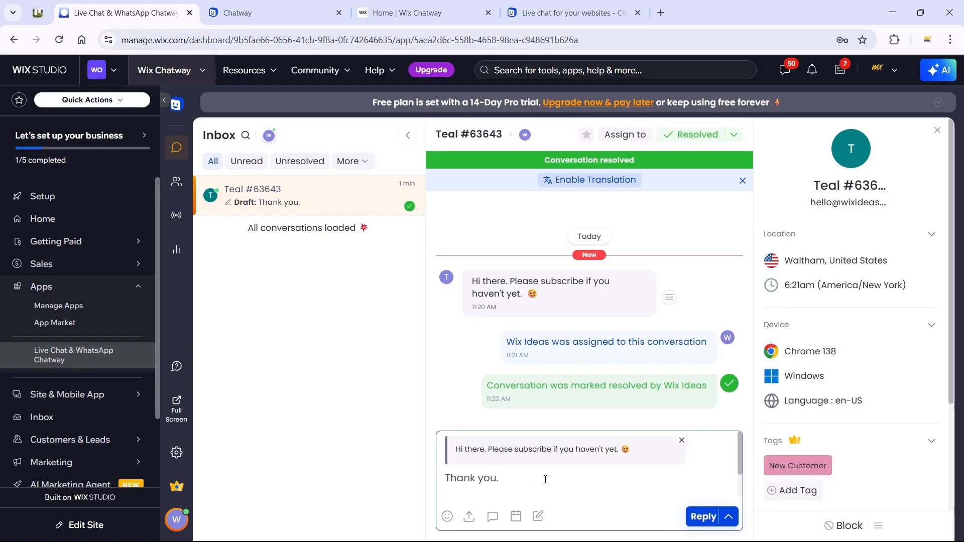
key(Return)
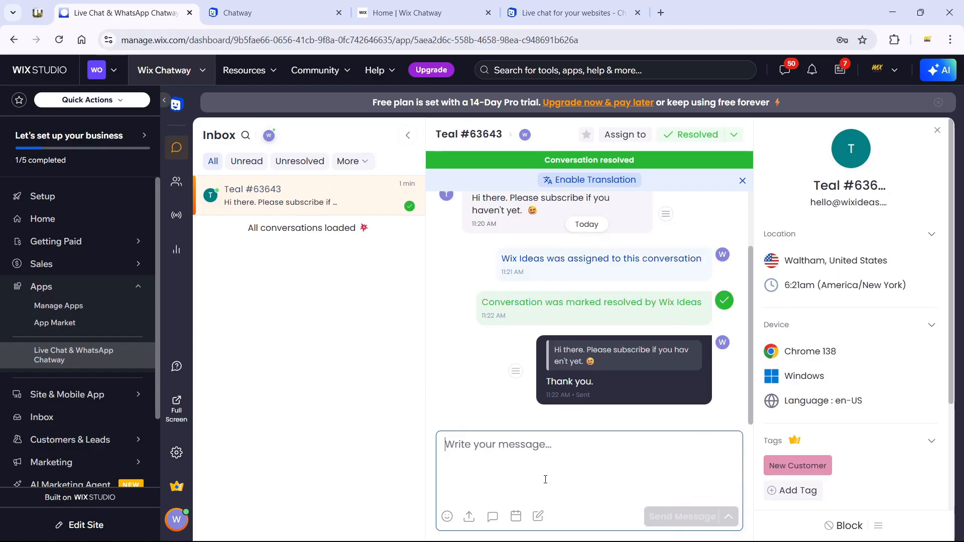
click(394, 20)
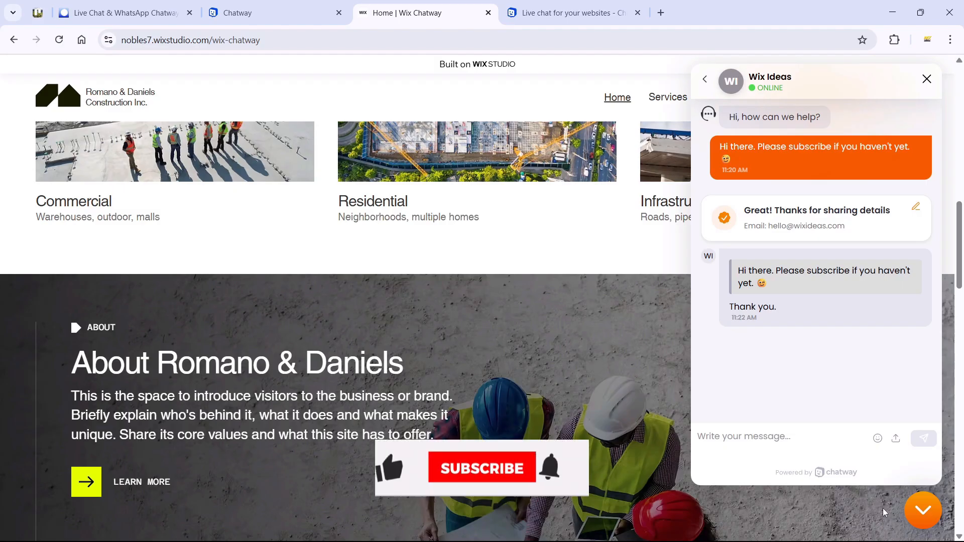
scroll(653, 263, down, 2)
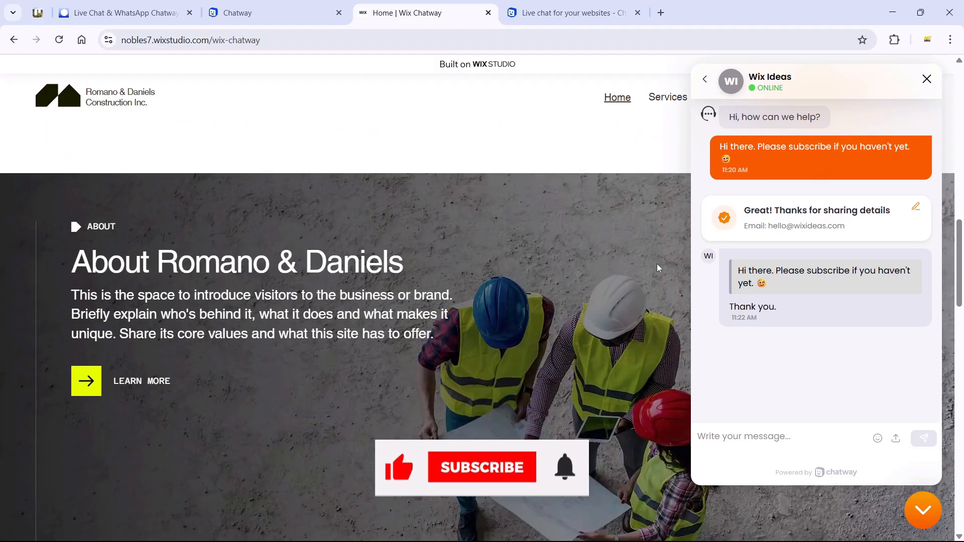
scroll(627, 266, up, 7)
scroll(630, 271, up, 6)
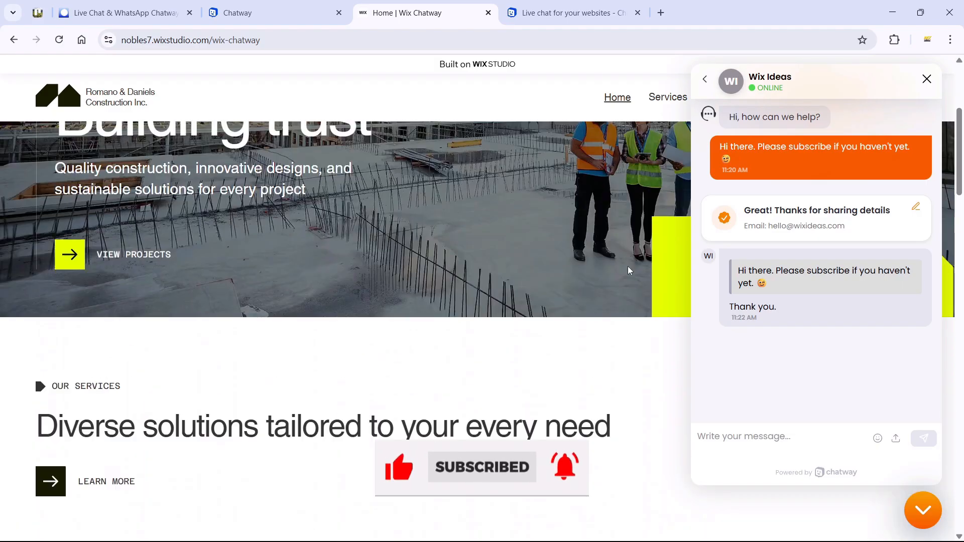